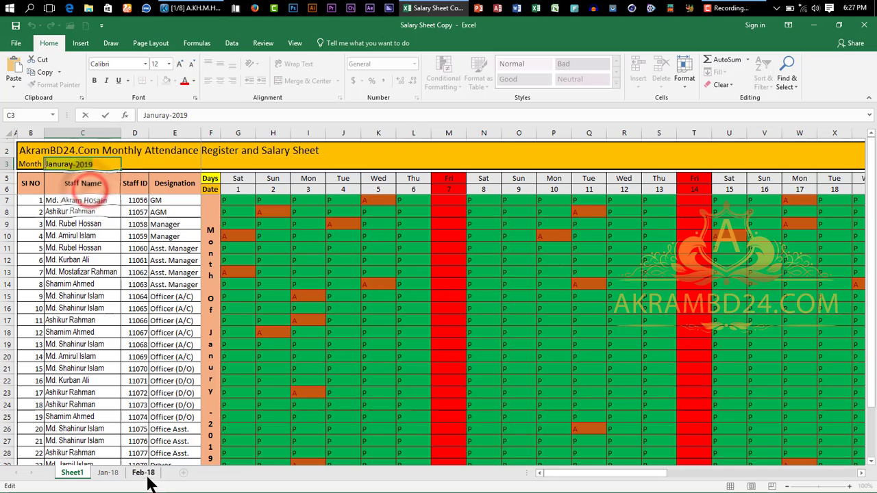
Paste the copied month text "Januray-2019" into cell B2 of the Feb-18 sheet
left_click(142, 473)
right_click(66, 156)
left_click(92, 200)
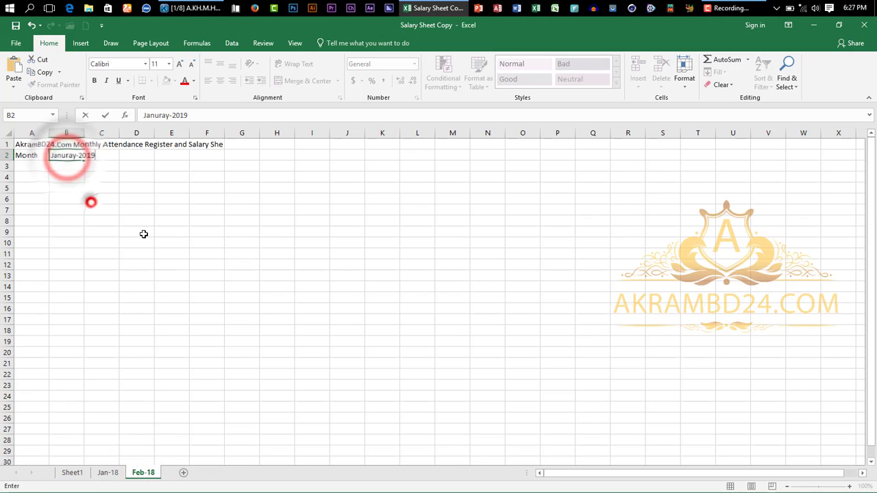
left_click(137, 232)
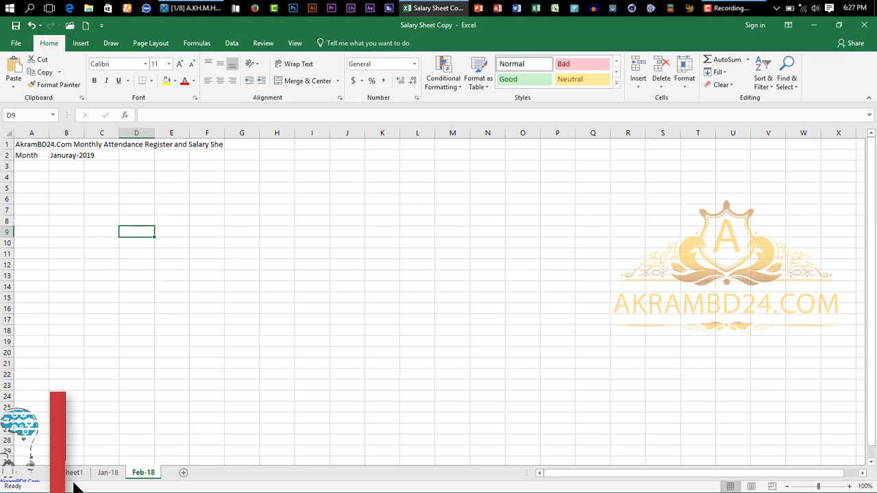
Copy the "SI NO" heading text from cell B5 of Sheet1 and return to the Feb-18 sheet
left_click(113, 473)
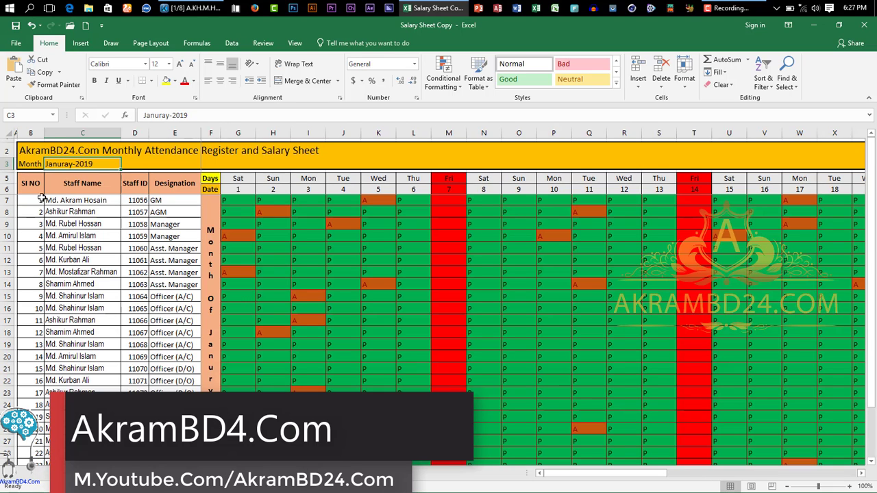
double_click(30, 183)
triple_click(32, 183)
right_click(31, 181)
left_click(54, 205)
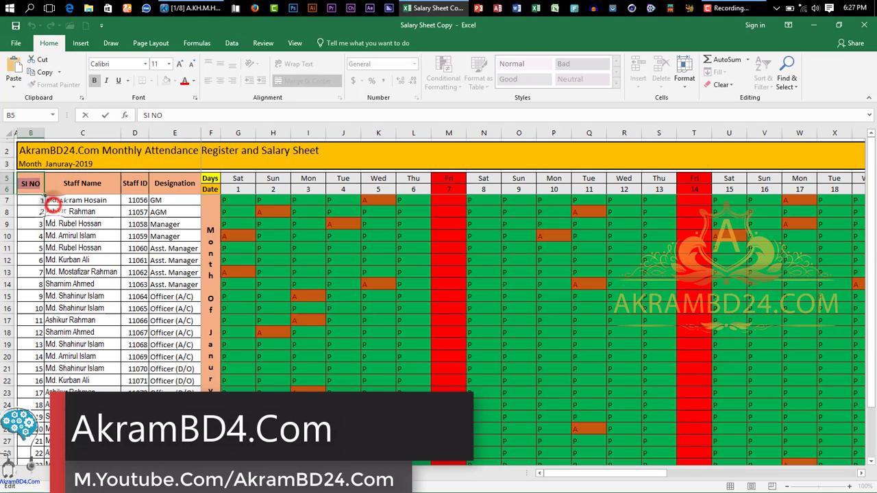
left_click(167, 369)
left_click(75, 473)
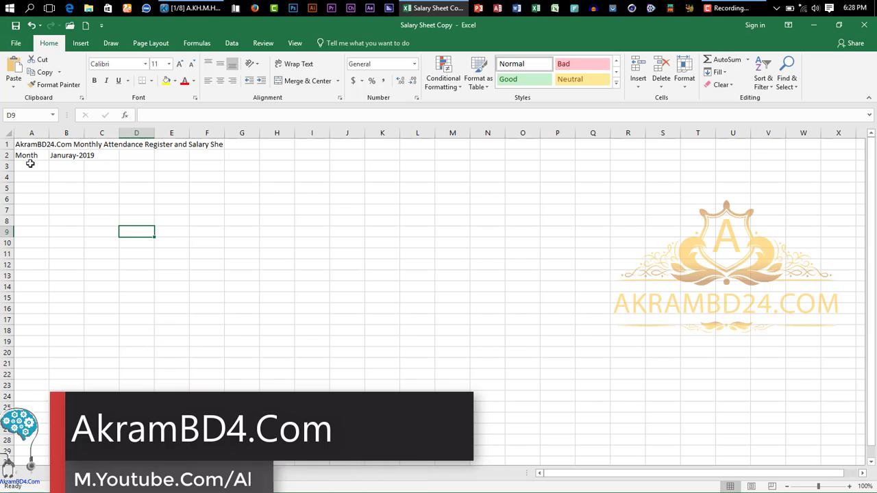
Merge and center cells A3:A4 on the Feb-18 sheet and paste the "SI NO" heading there
mouse_move(30, 165)
left_mouse_down()
mouse_move(55, 176)
mouse_move(34, 176)
left_mouse_up()
right_click(31, 172)
left_click(54, 221)
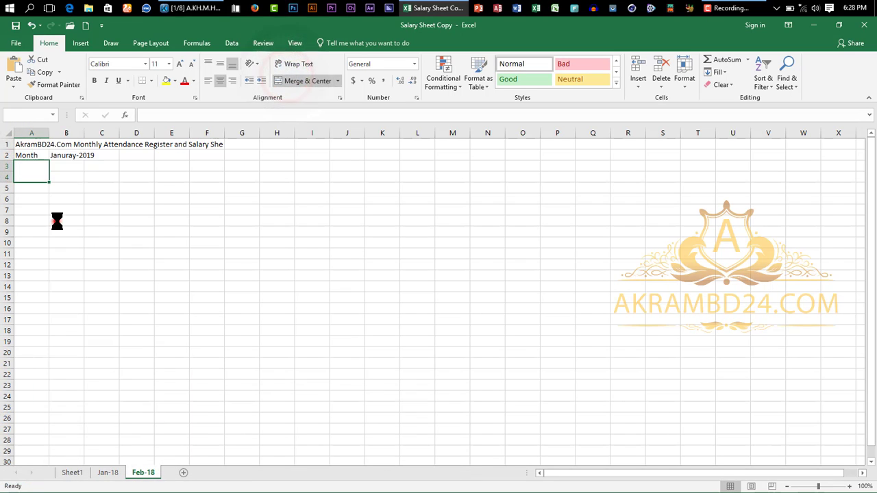
left_click(415, 293)
left_click(443, 301)
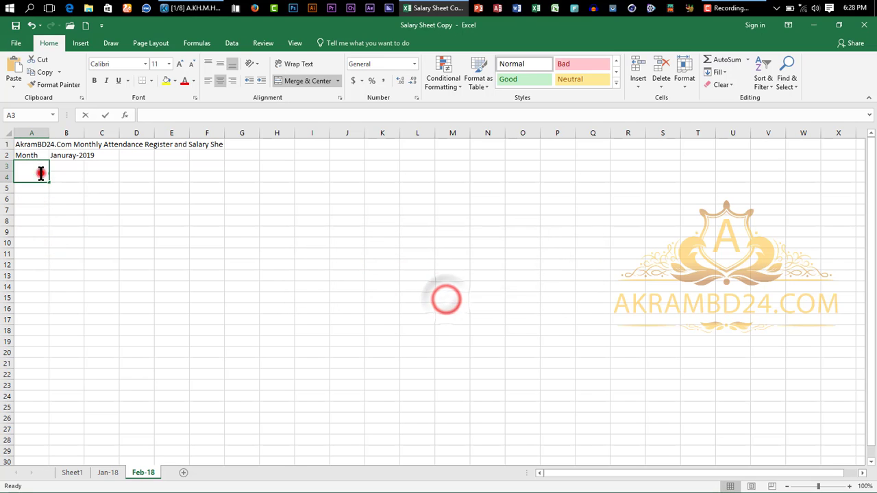
right_click(39, 172)
left_click(61, 220)
left_click(119, 238)
Middle-align the "SI NO" heading, make it bold and increase its font size to 16
left_click(35, 172)
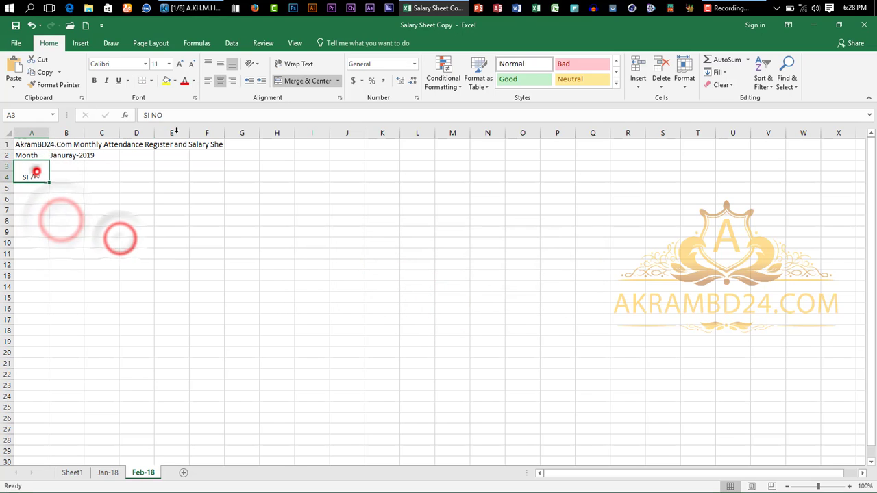
left_click(220, 63)
left_click(180, 64)
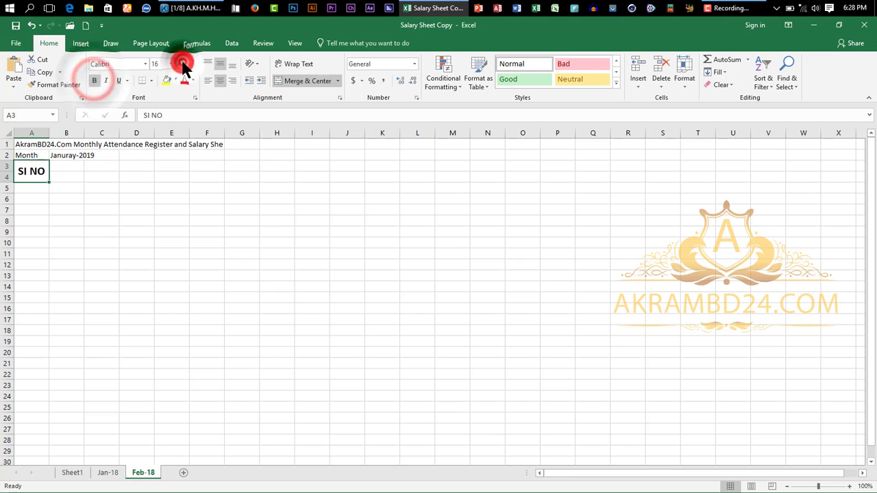
left_click(180, 64)
left_click(180, 64)
Merge and center cells B3:B4 and middle-align the merged cell
left_click_drag(65, 169, 66, 178)
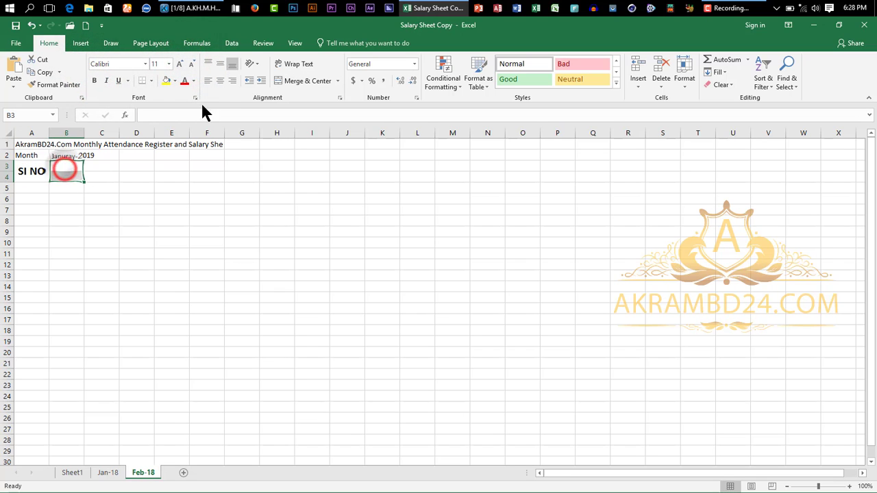
left_click(295, 81)
left_click(214, 63)
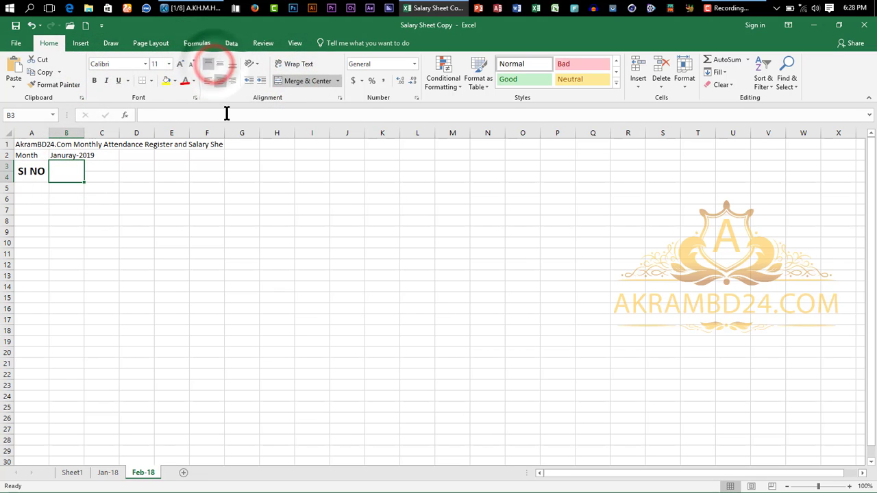
Copy the "Staff Name" heading text from cell C5 of Sheet1
left_click(72, 473)
left_click(92, 185)
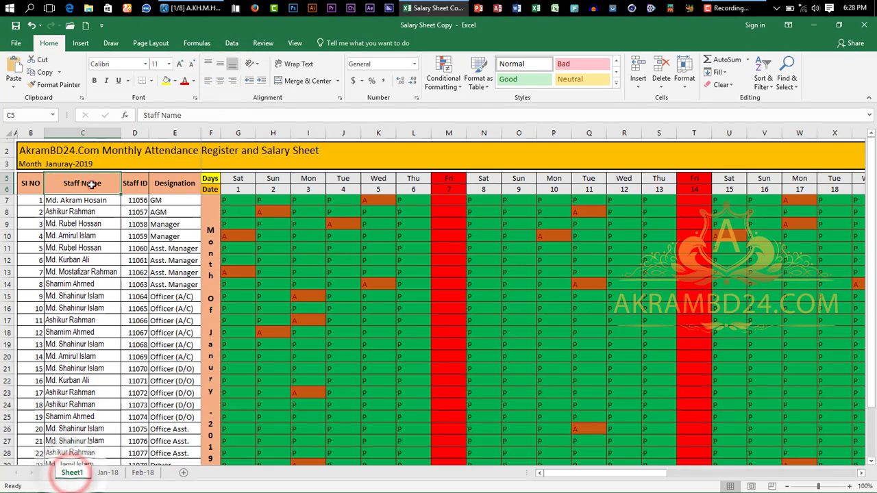
double_click(93, 184)
left_click_drag(103, 187, 62, 184)
right_click(79, 184)
left_click(98, 209)
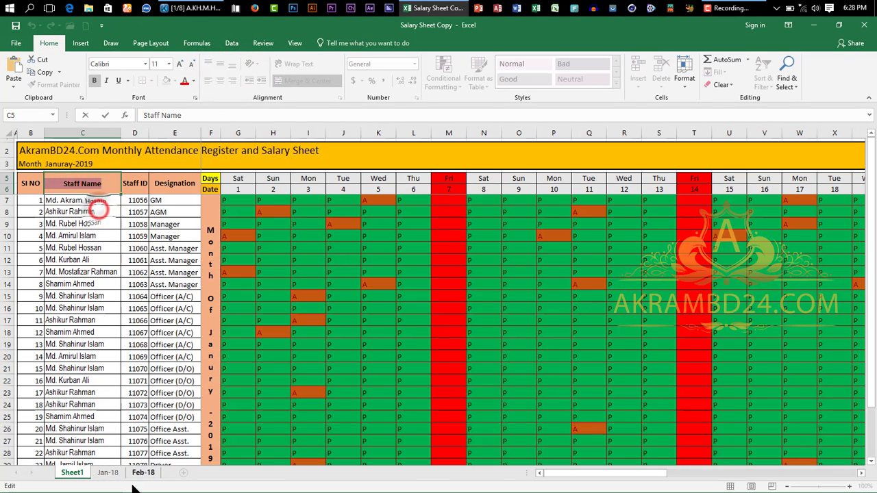
Paste the "Staff Name" heading into the merged cell B3 of the Feb-18 sheet
left_click(143, 473)
left_click(65, 178)
right_click(63, 176)
left_click(82, 215)
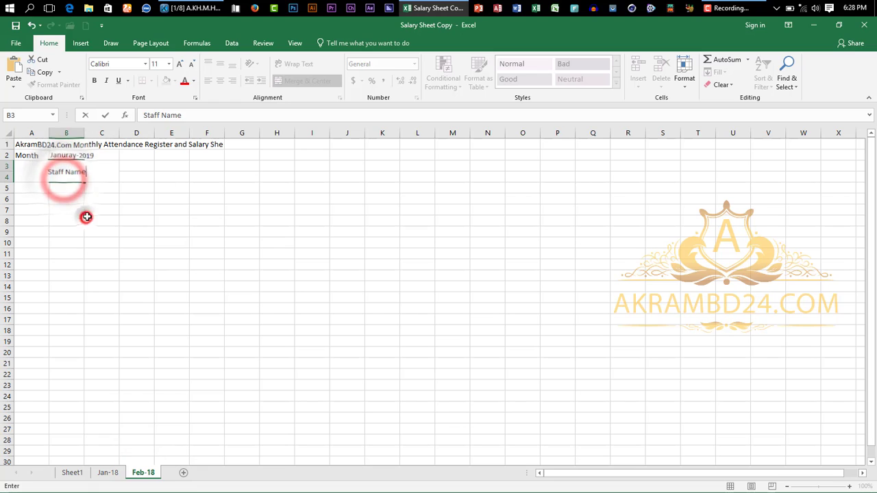
left_click(101, 206)
Make the "Staff Name" heading bold at font size 14 and fit column B to its text
left_click(61, 172)
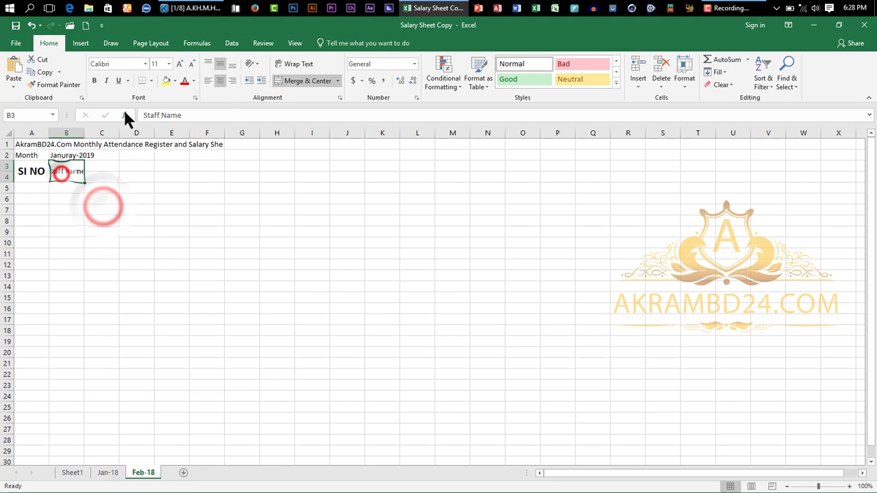
left_click(290, 64)
double_click(84, 132)
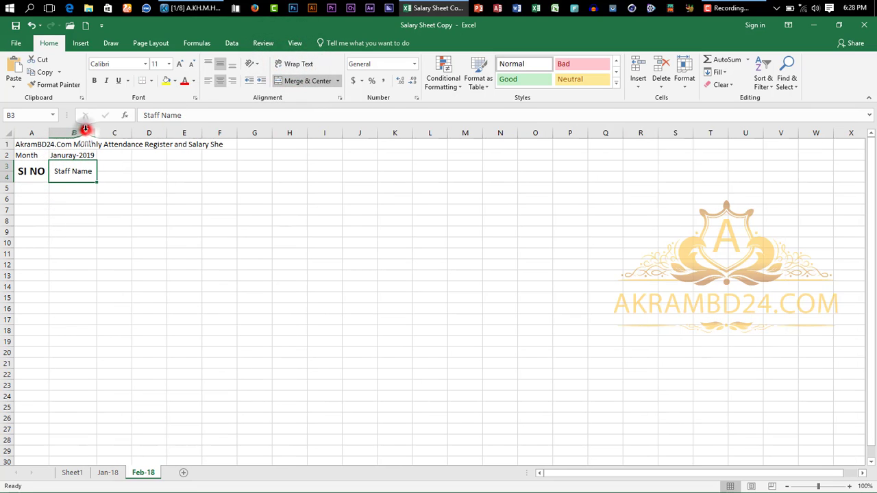
left_click(94, 81)
left_click(179, 64)
left_click(180, 64)
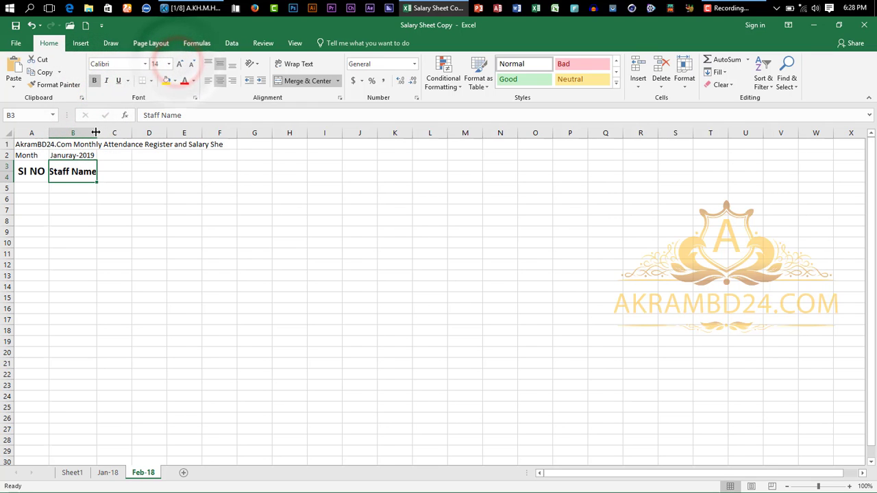
double_click(97, 133)
Copy the "Staff ID" heading text from cell D5 of Sheet1
left_click(72, 473)
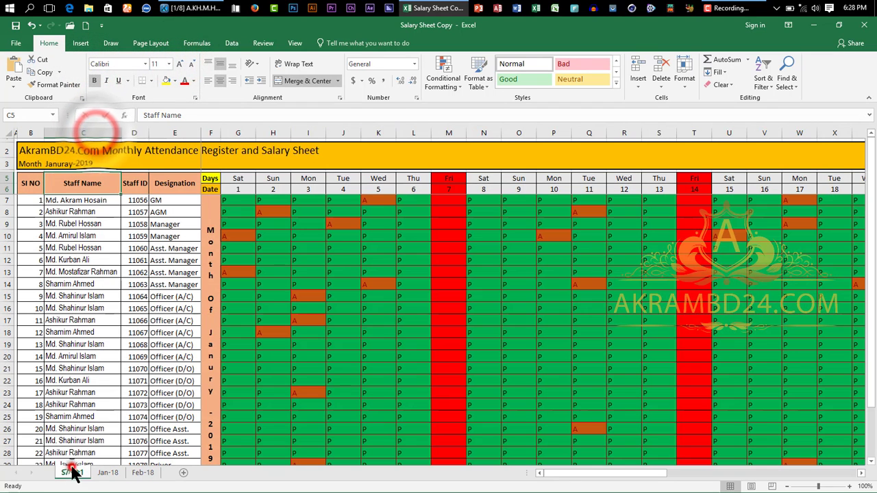
double_click(137, 183)
right_click(146, 184)
left_click(147, 202)
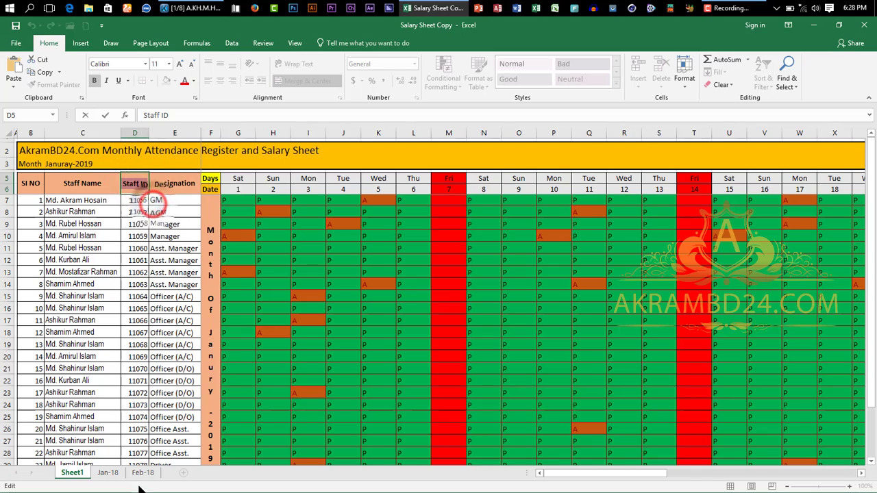
Merge and center cells C3:C4 on the Feb-18 sheet and paste the "Staff ID" heading there
left_click(135, 473)
left_click_drag(121, 166, 121, 176)
left_click(281, 80)
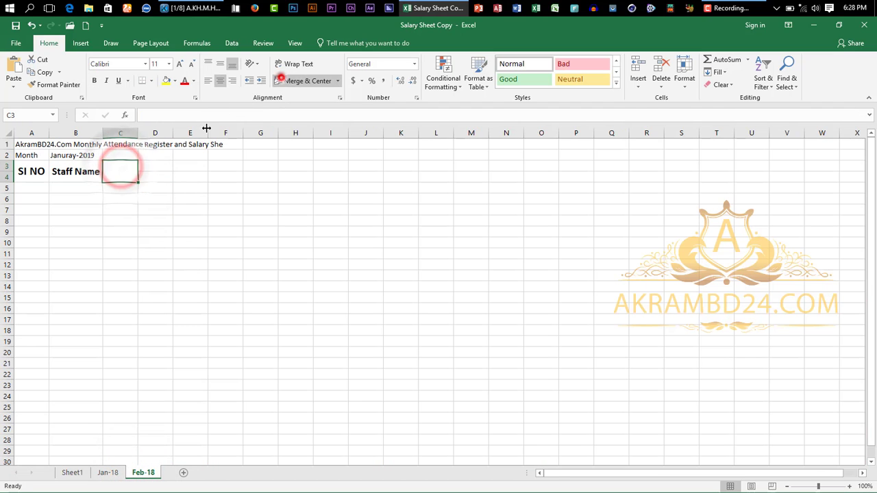
left_click(129, 174)
right_click(129, 173)
left_click(149, 220)
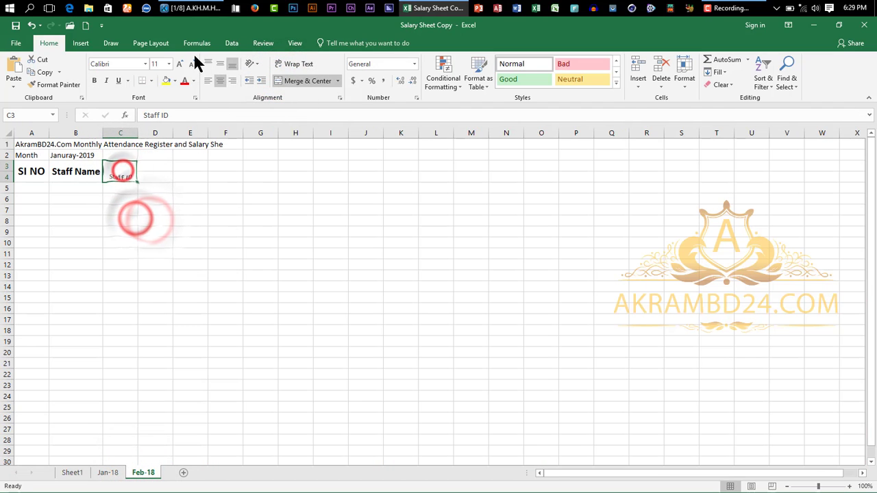
Middle-align the "Staff ID" heading, make it bold and larger, and fit column C to its text
left_click(221, 63)
left_click(95, 80)
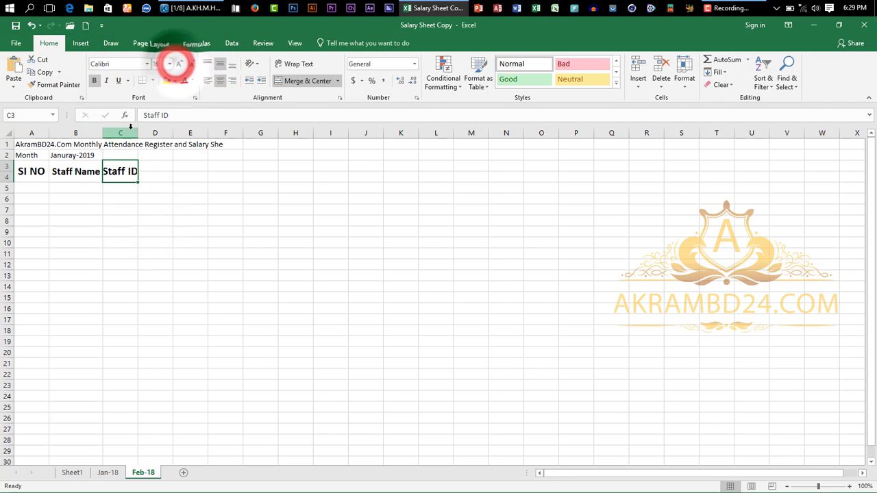
left_click(176, 66)
double_click(137, 132)
Copy the "Designation" heading text from cell E5 of Sheet1
left_click(71, 473)
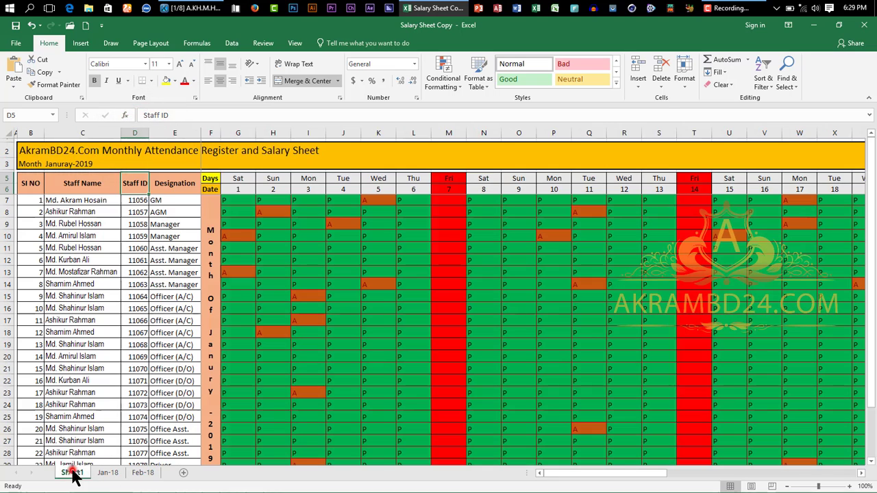
left_click(174, 184)
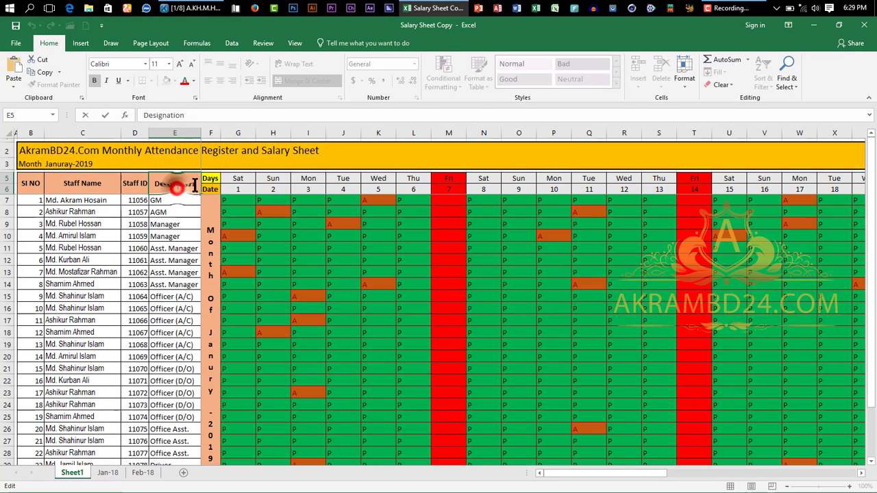
right_click(176, 189)
left_click(196, 281)
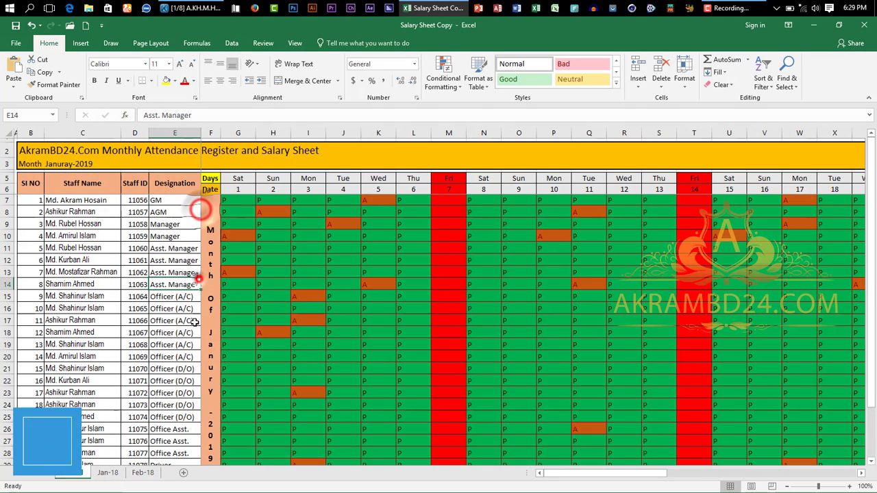
Merge and center cells D3:D4 on the Feb-18 sheet, paste the "Designation" heading and fit column D to it
left_click(144, 473)
left_click(159, 171)
left_click(280, 82)
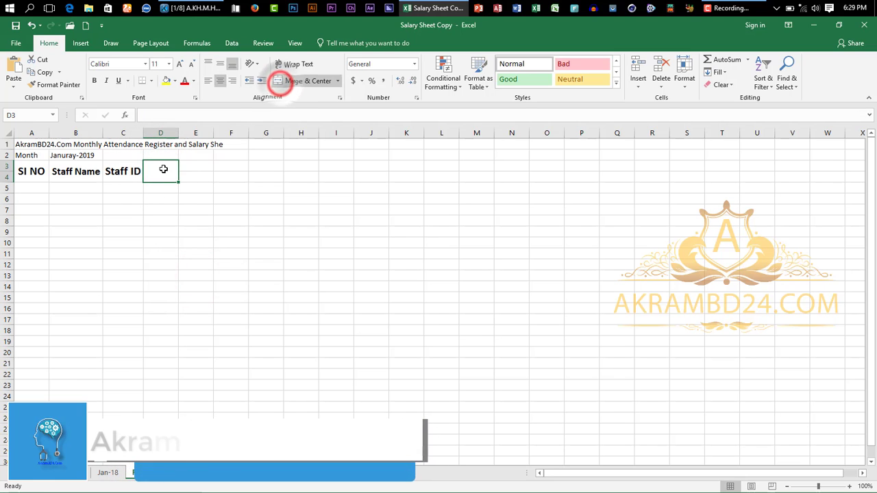
right_click(162, 170)
left_click(185, 214)
left_click(194, 211)
double_click(178, 132)
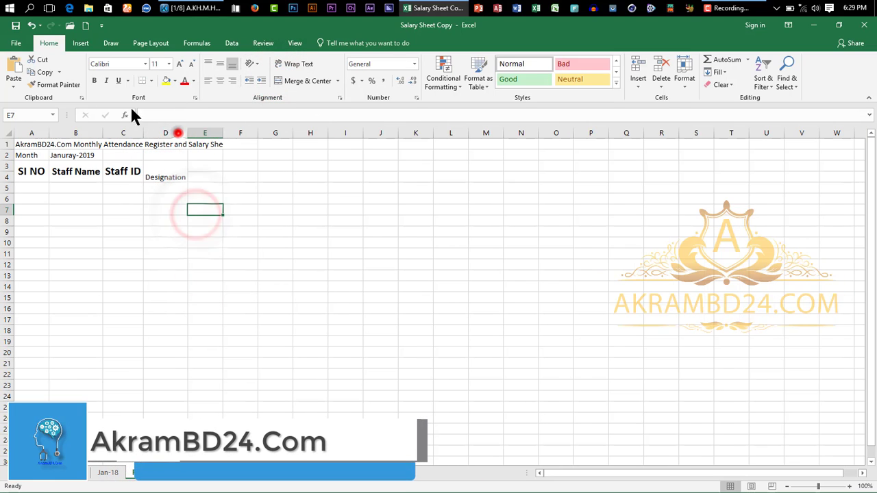
left_click(94, 81)
left_click(183, 64)
left_click(182, 63)
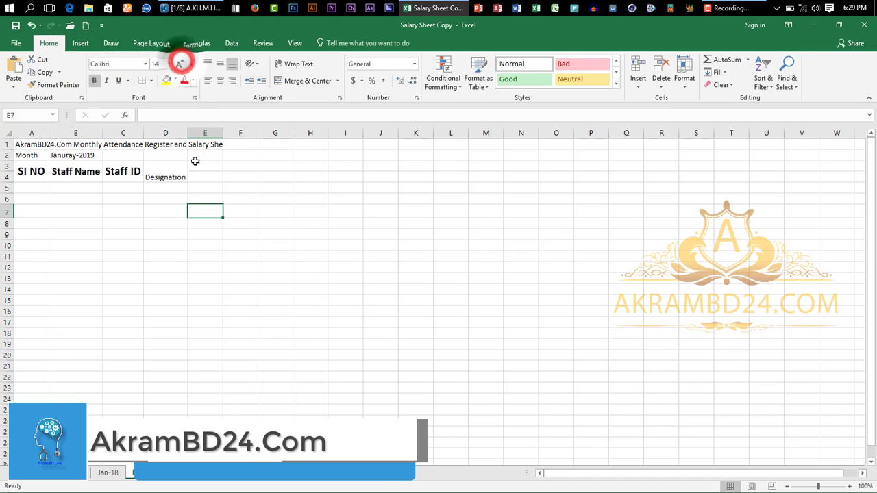
key("ctrl+z")
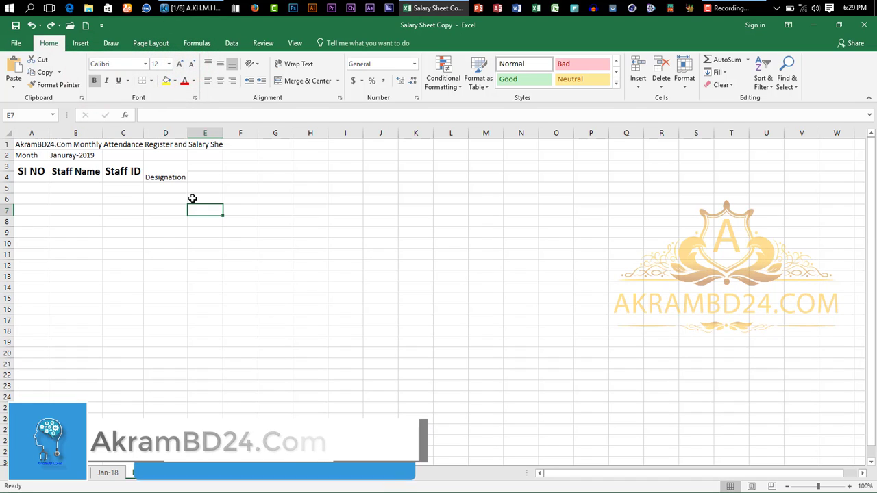
Make the "Designation" heading bold at font size 16, middle-align it and fit column D to its text
left_click(165, 179)
left_click(94, 81)
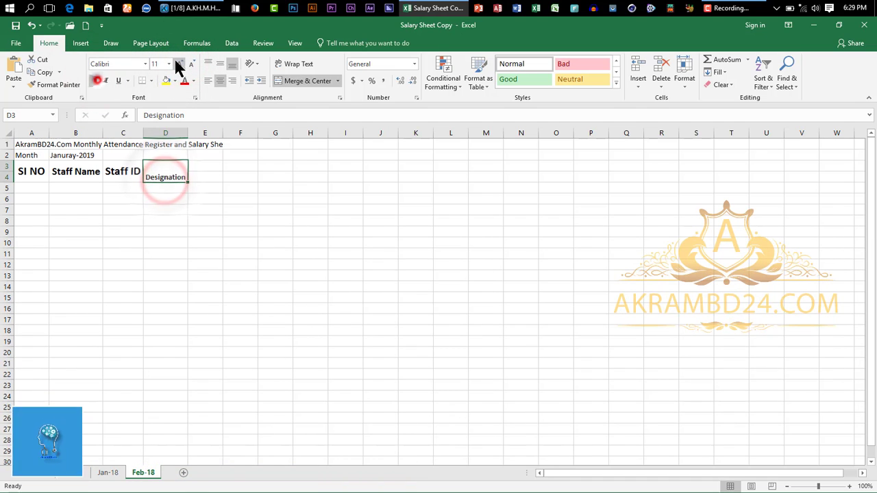
triple_click(180, 64)
double_click(186, 127)
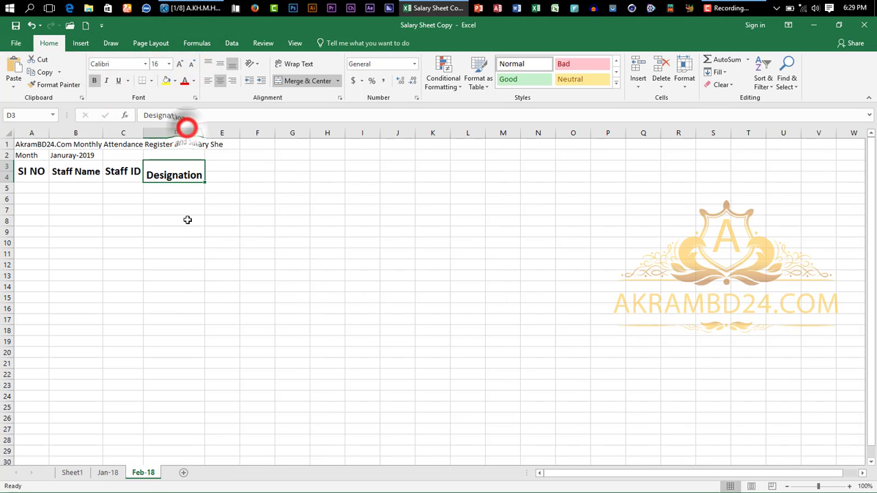
left_click(216, 63)
left_click(112, 208)
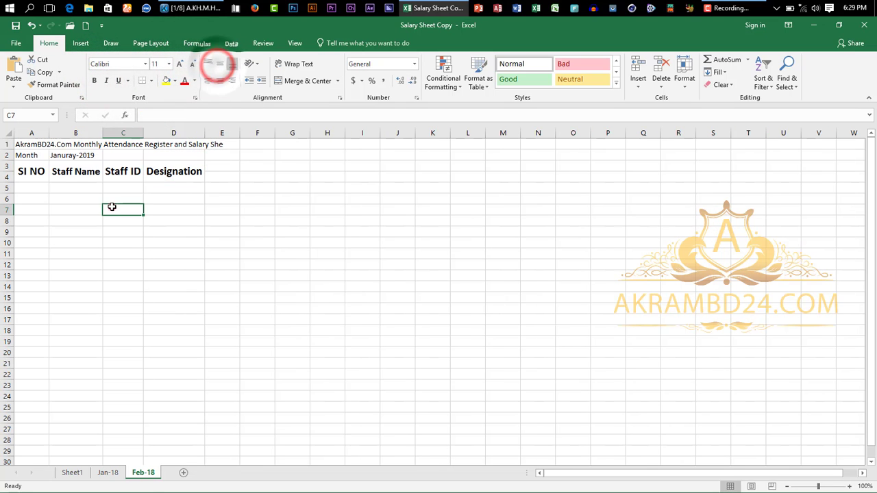
Enter "Days" in E3 and "Date" in E4 of the Feb-18 sheet, following the headings on Sheet1
left_click(72, 473)
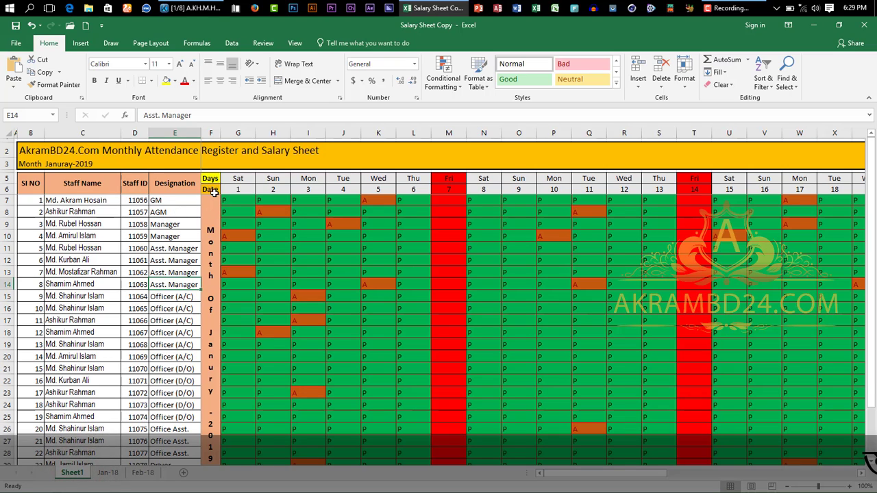
left_click(144, 473)
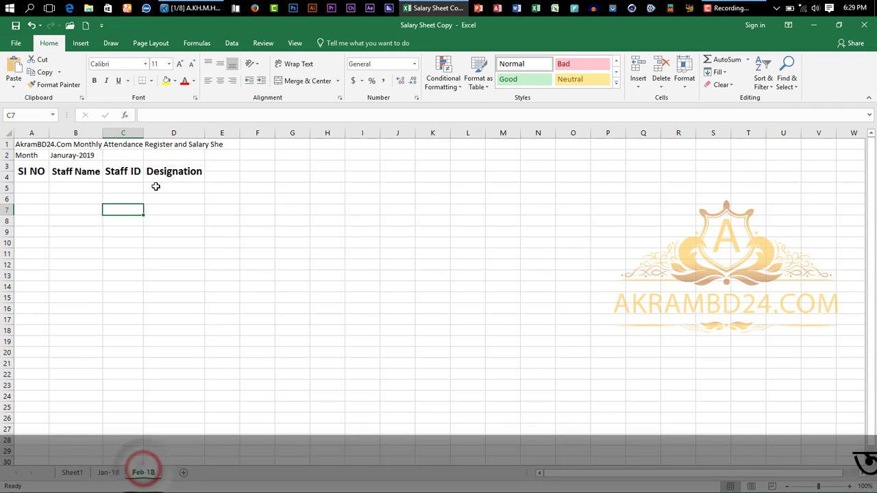
left_click(212, 166)
type("Days")
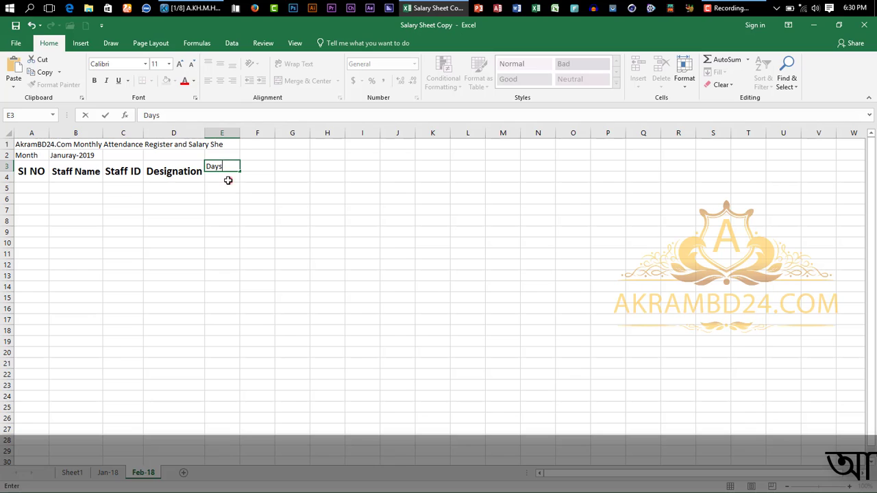
left_click(228, 180)
type("D")
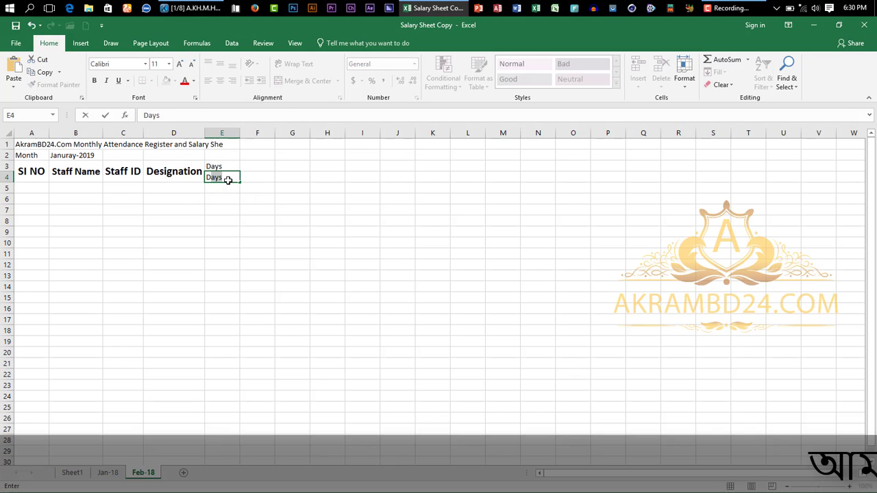
type("ate")
left_click(242, 198)
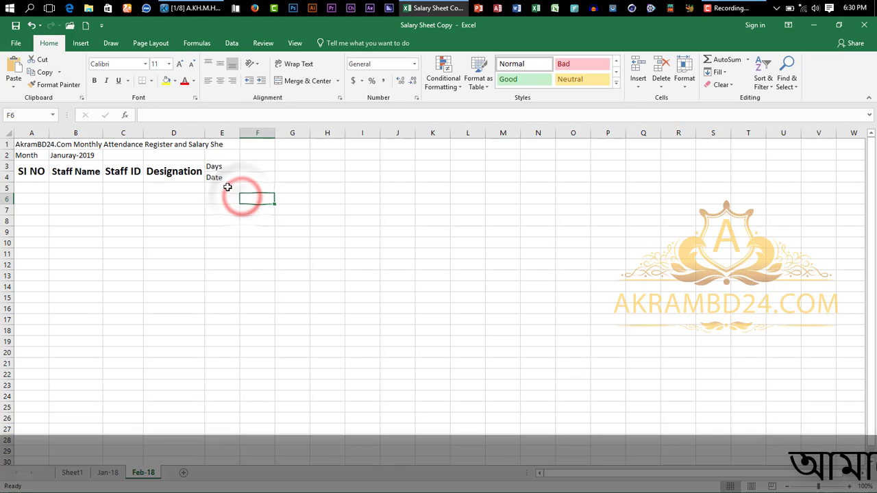
Fill the Date row from F4 across with the consecutive day numbers 1 to 30
left_click(269, 184)
type("1")
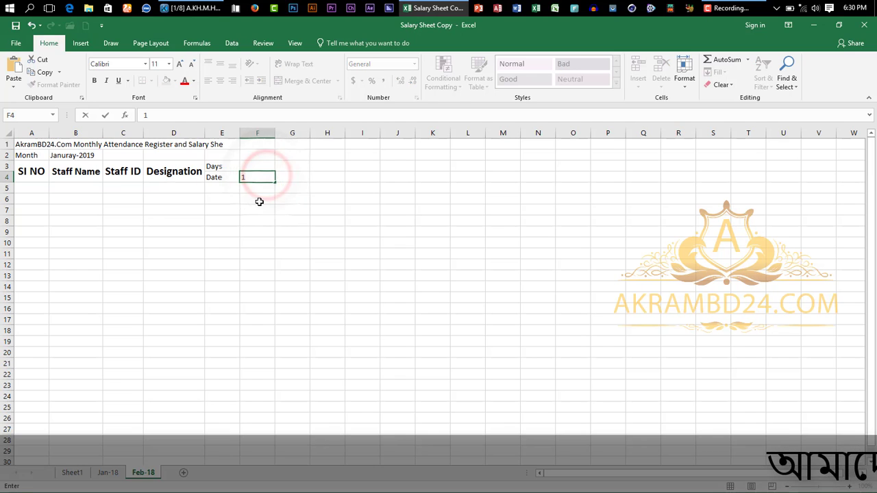
left_click(258, 200)
left_click(253, 163)
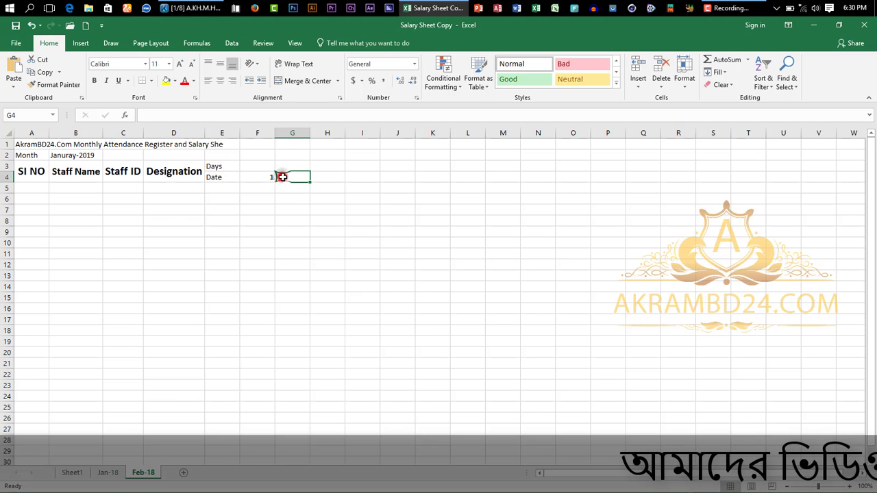
type("1")
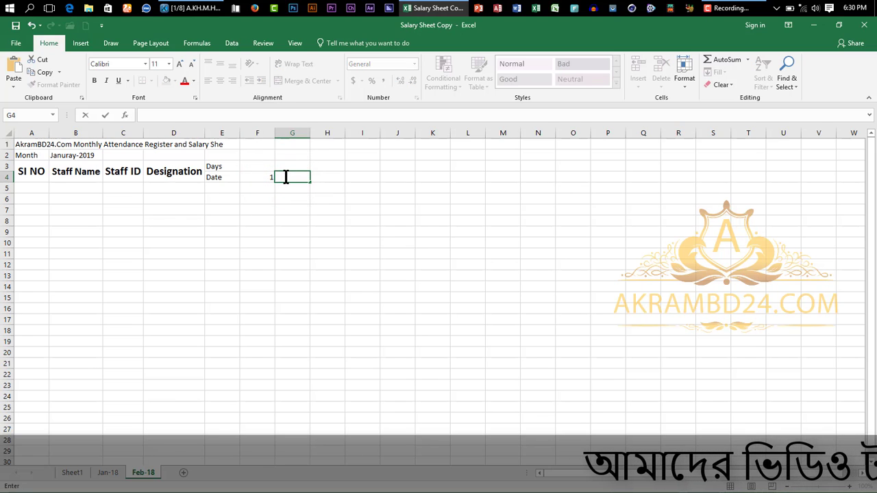
left_click_drag(259, 177, 771, 177)
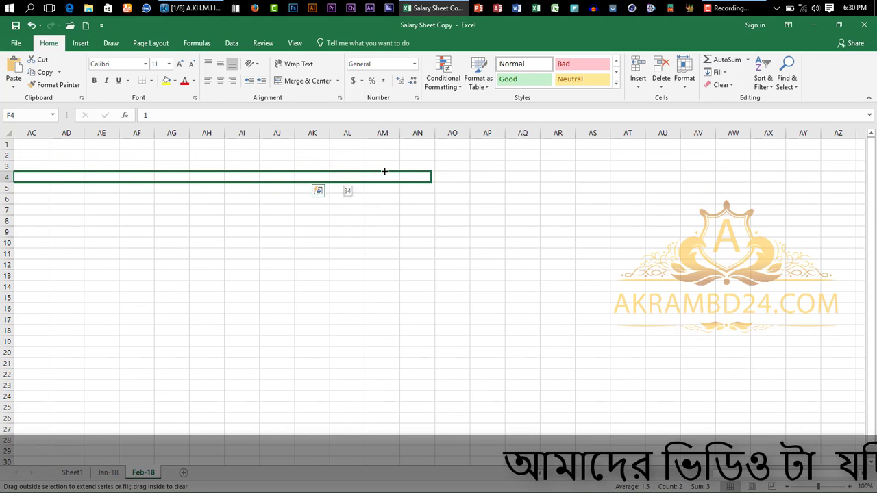
left_click_drag(290, 166, 288, 168)
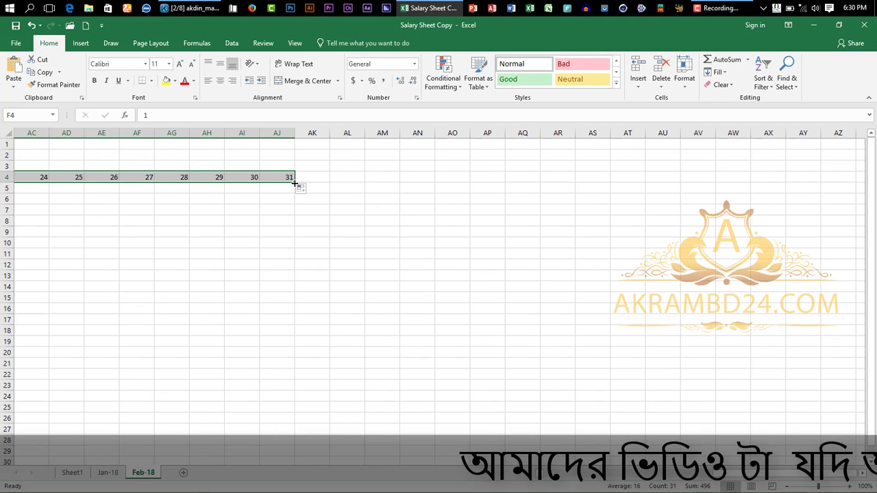
left_click(284, 189)
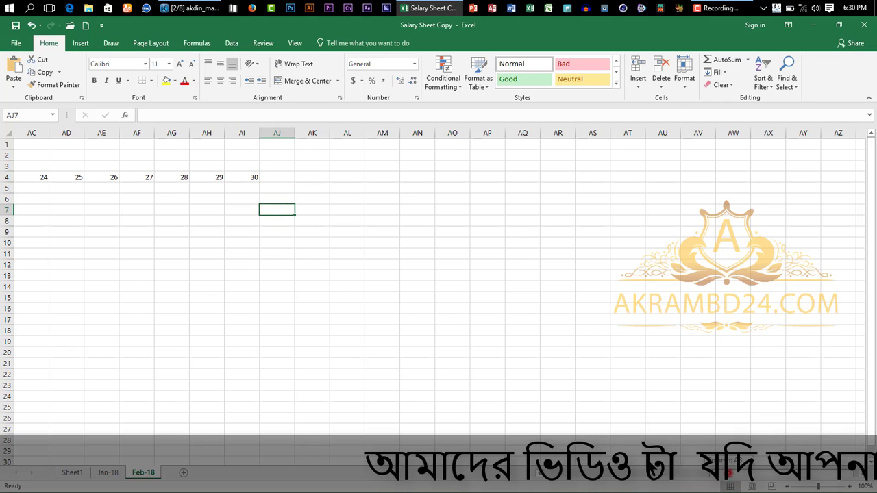
left_click_drag(729, 472, 491, 444)
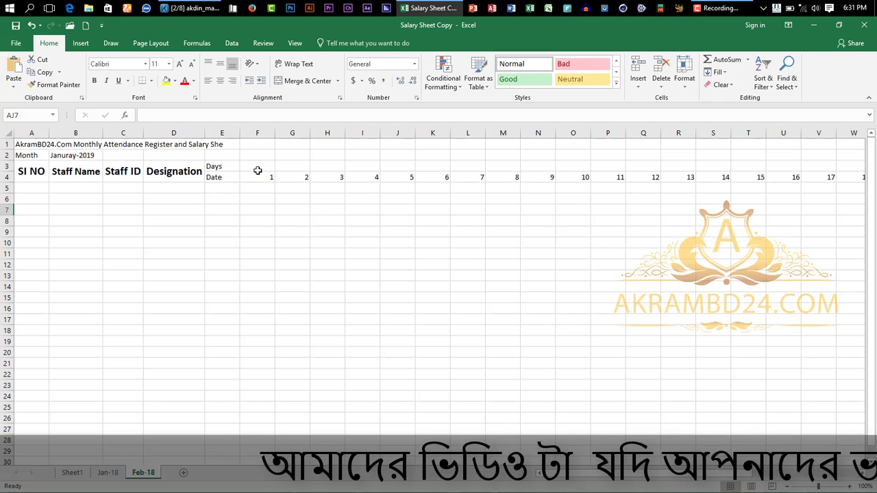
Check the weekdays of January 2019 in the system calendar
left_click(854, 10)
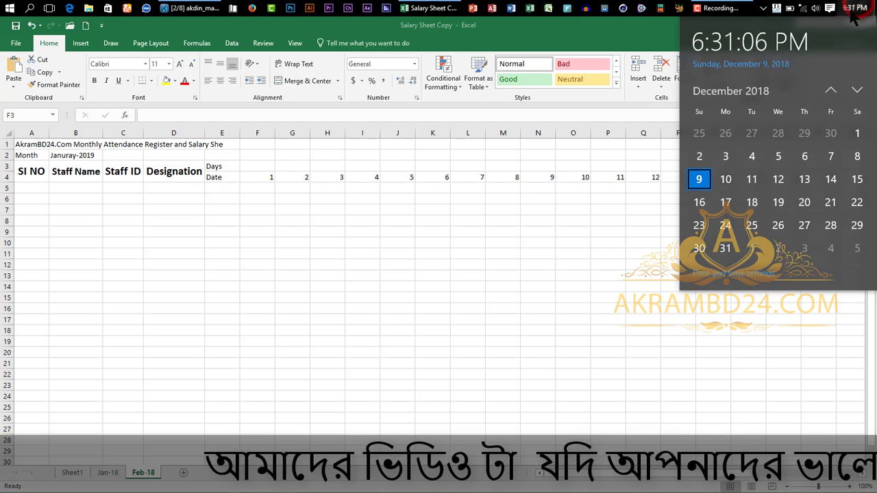
scroll(815, 219, "down", 3)
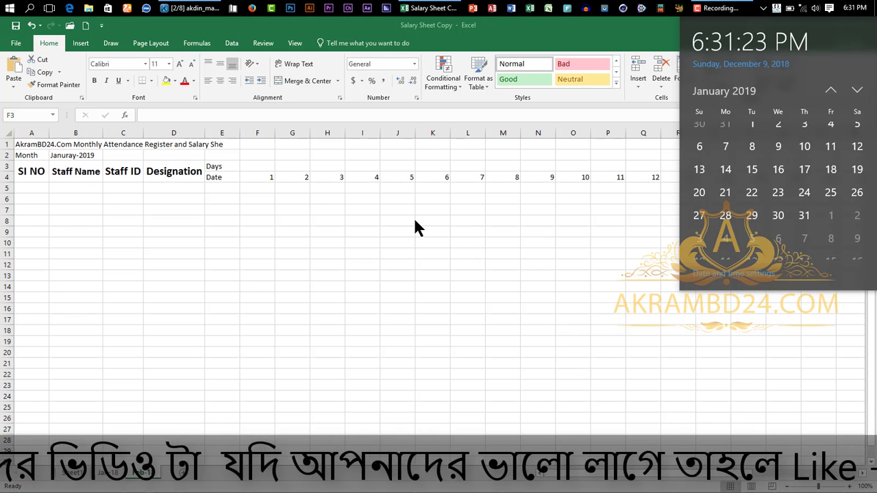
left_click(375, 207)
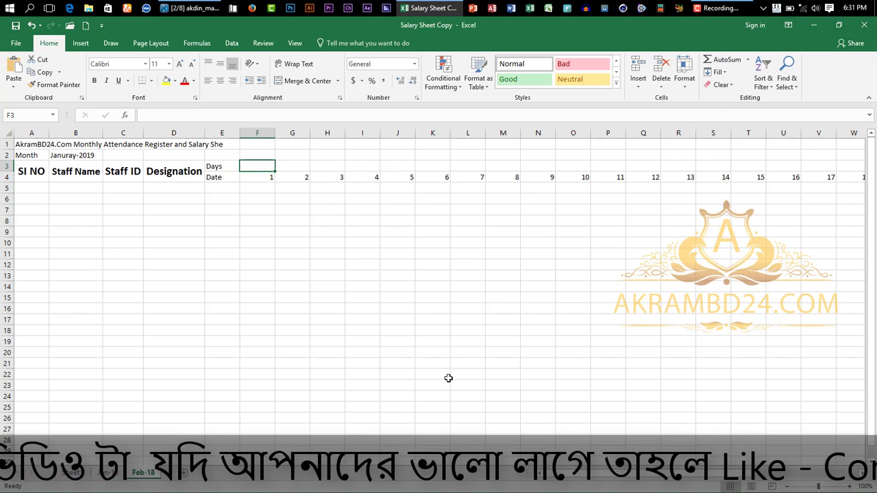
Extend the day number series in row 4 to 31 in cell AJ4
left_click_drag(586, 476, 833, 436)
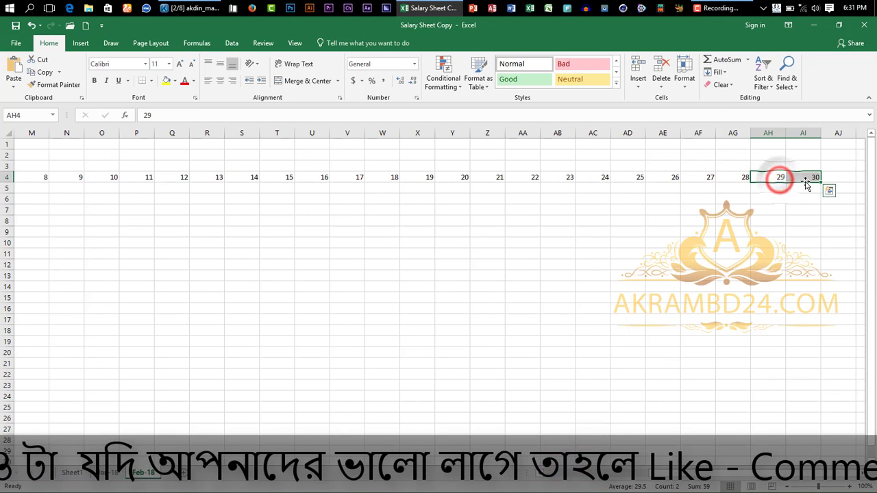
left_click_drag(859, 184, 858, 184)
left_click(824, 207)
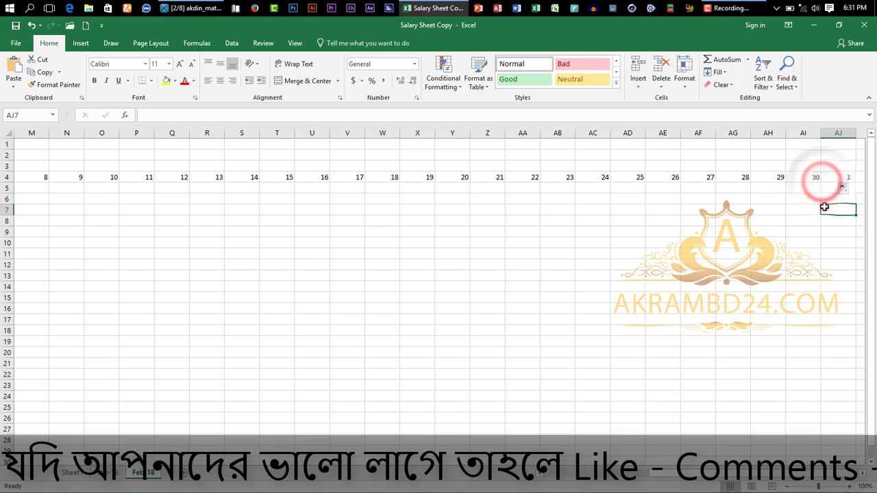
Enter "Tue" in F3 and fill the weekday series across row 3 to AJ3, above day 31
left_click_drag(819, 472, 596, 474)
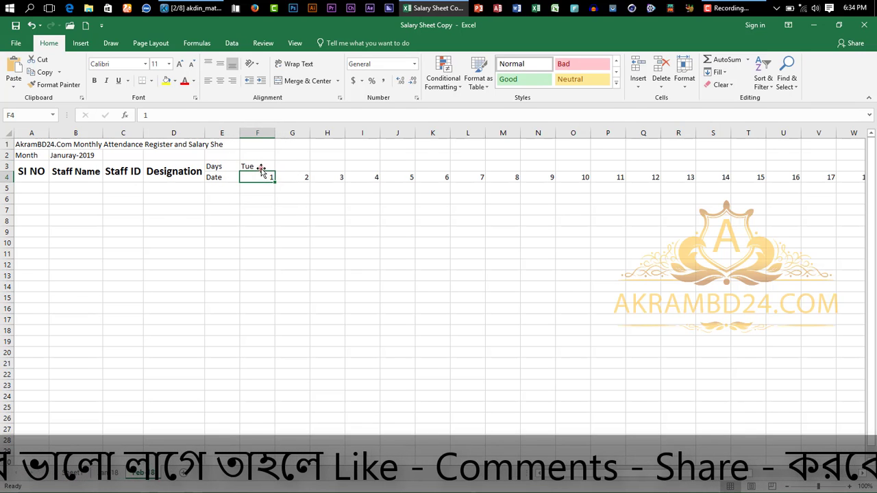
left_click_drag(277, 171, 716, 175)
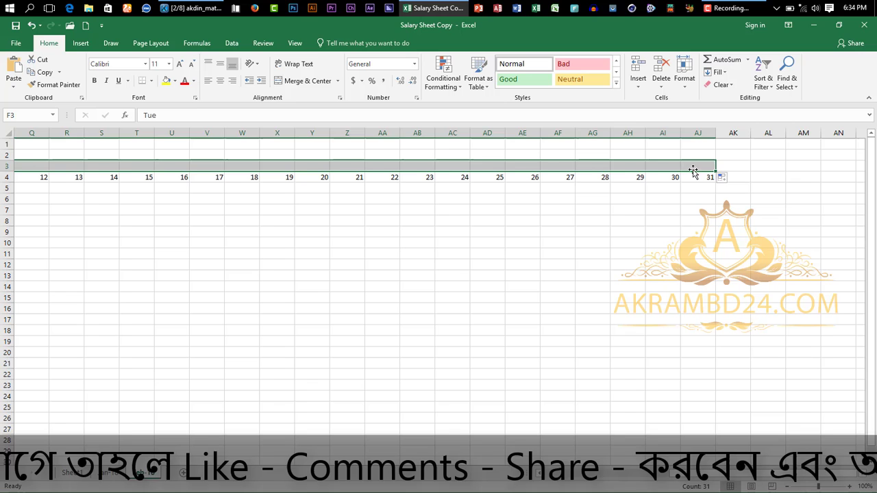
left_click(401, 220)
left_click_drag(774, 474, 610, 473)
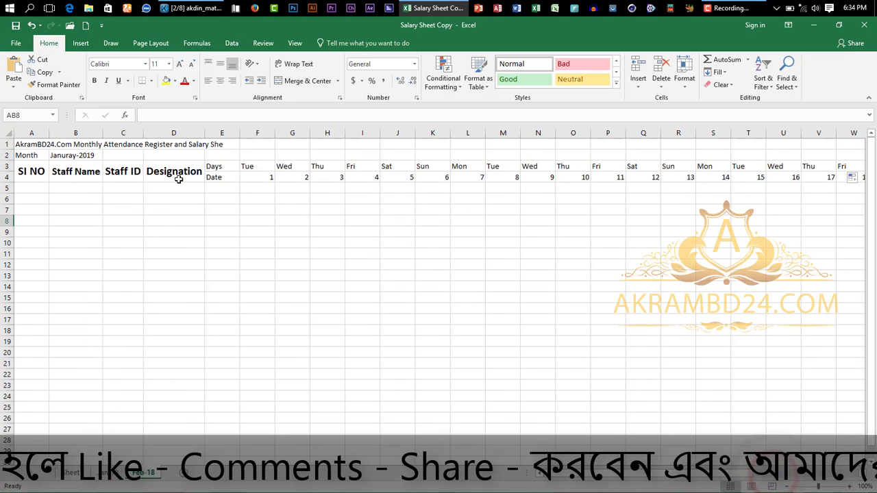
Make the Days and Date rows bold from column E through AK and enlarge their font by one size
left_click_drag(214, 167, 842, 176)
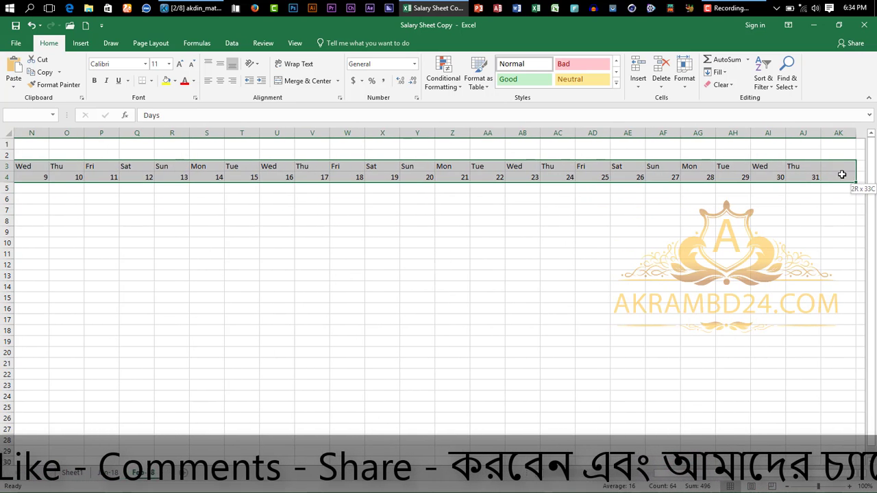
left_click(94, 80)
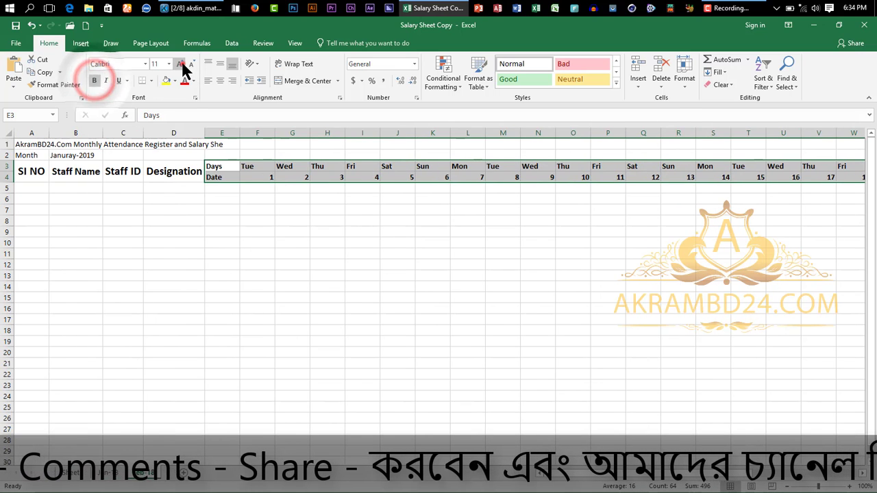
left_click(179, 63)
left_click(167, 264)
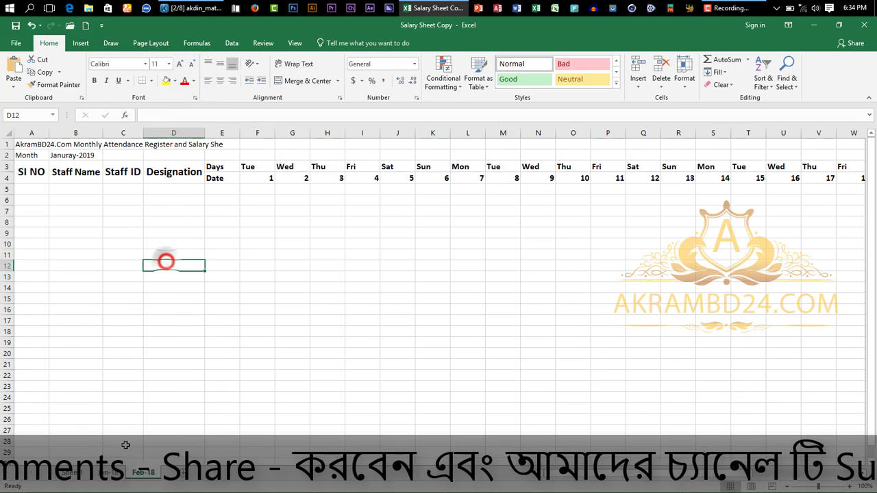
Copy the vertical label text "Month Of Janury -2019" from merged cell F7 of Sheet1
left_click(77, 472)
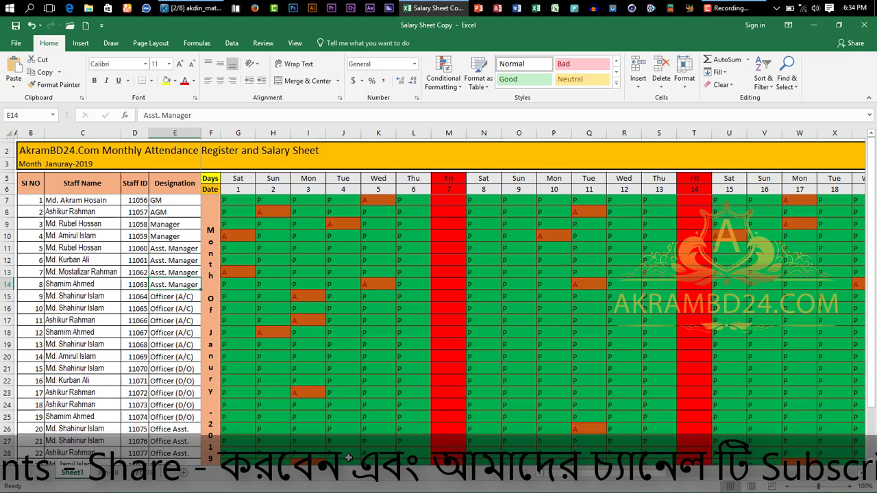
double_click(220, 239)
left_click(206, 315)
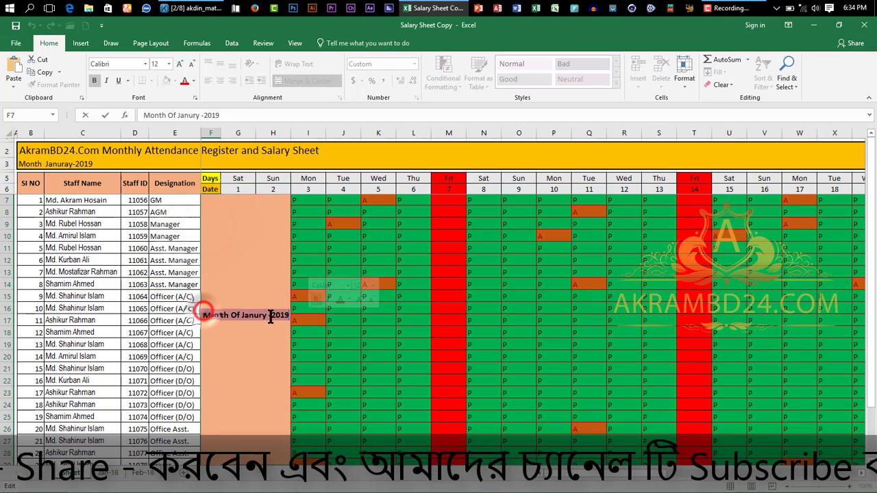
left_click(377, 354)
Paste the "Month Of Janury -2019" text into cell E5 of the Feb-18 sheet, checking the label's extent on Sheet1
left_click(155, 471)
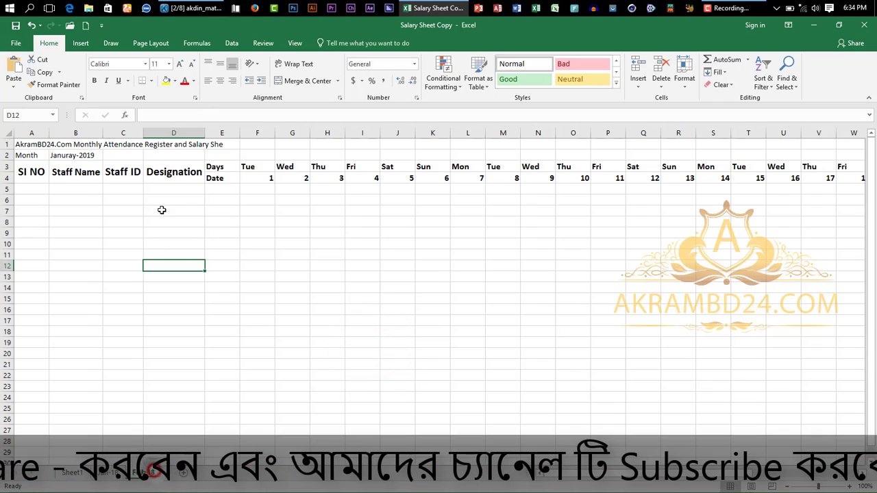
left_click(221, 188)
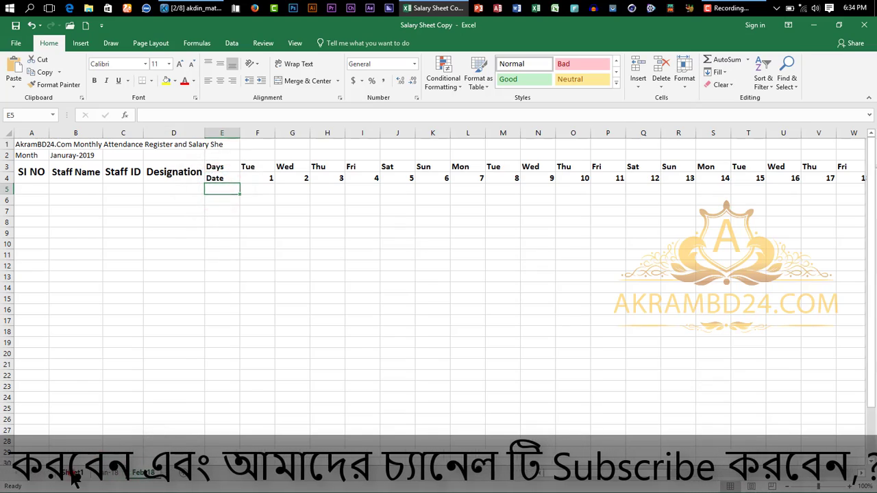
left_click(73, 475)
left_click(212, 326)
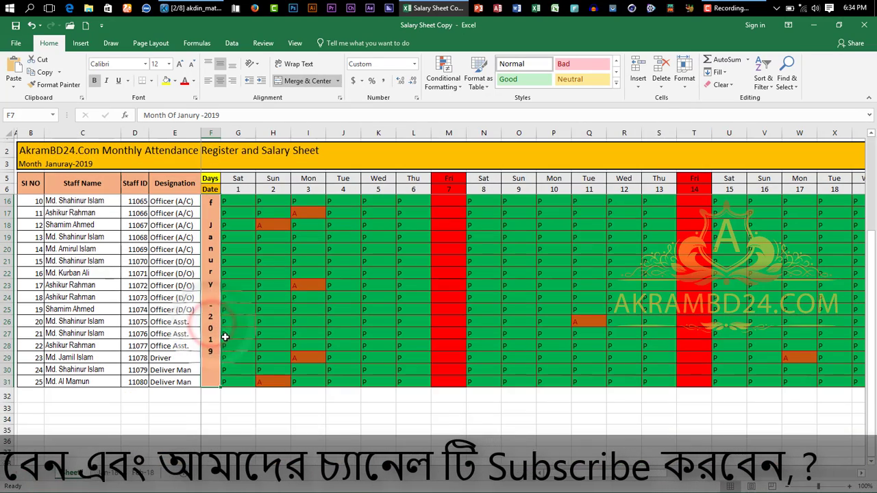
left_click(146, 473)
right_click(221, 190)
left_click(240, 237)
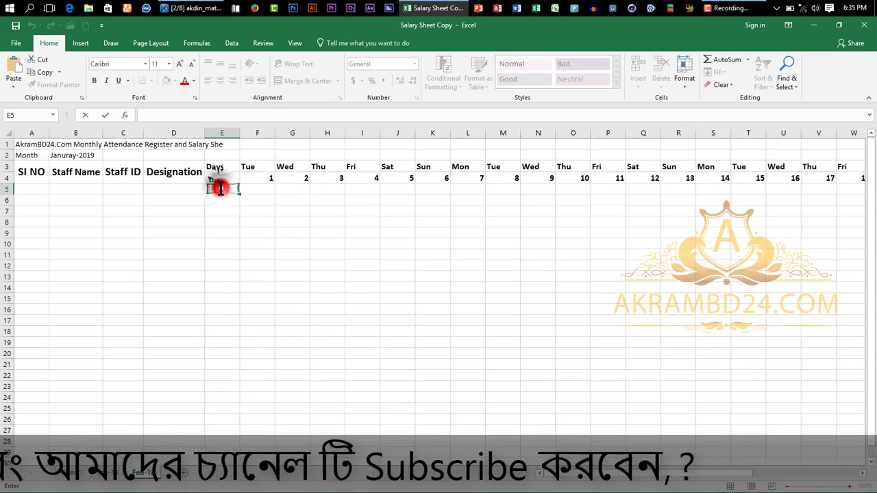
left_click(227, 263)
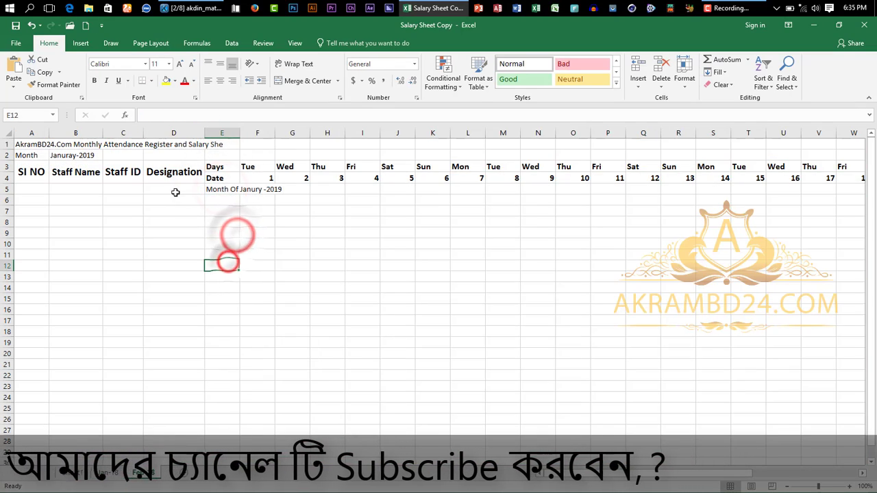
Copy the staff names, IDs and designations in C7:E31 of Sheet1 and paste them at B5 of the Feb-18 sheet
left_click(72, 473)
scroll(79, 335, "up", 3)
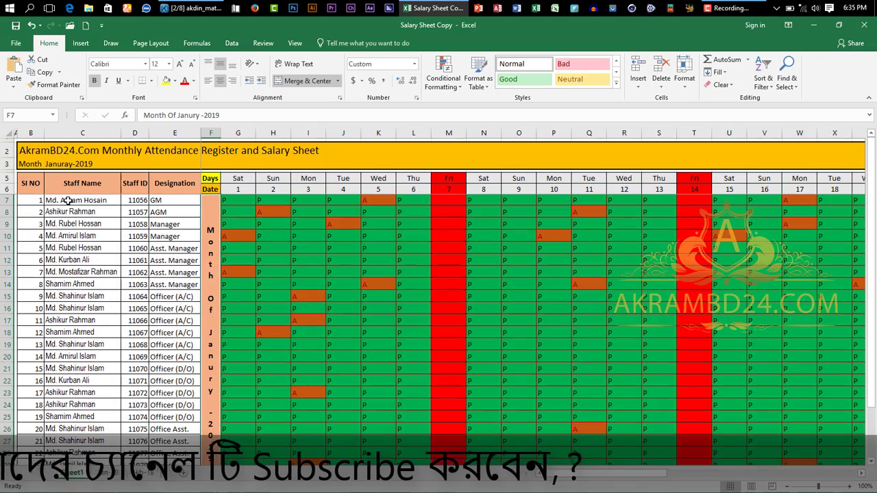
left_click_drag(68, 200, 185, 430)
left_click(185, 439)
scroll(147, 409, "up", 2)
left_click_drag(57, 201, 183, 433)
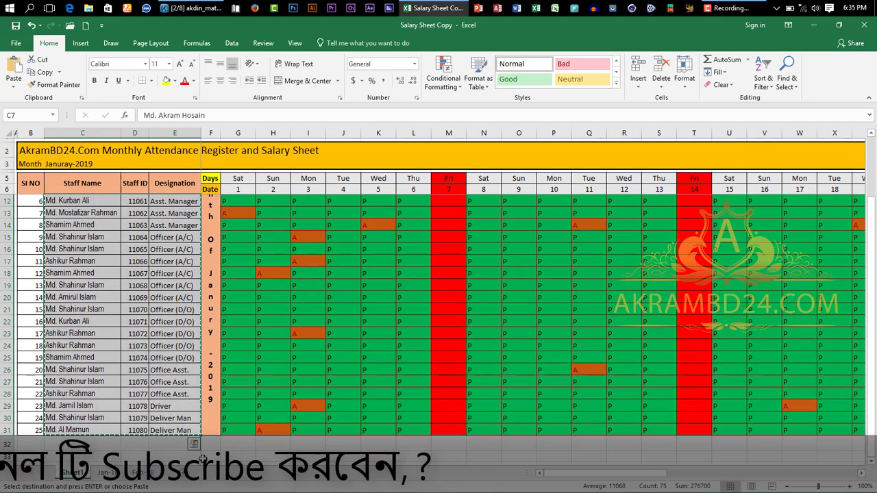
left_click(144, 473)
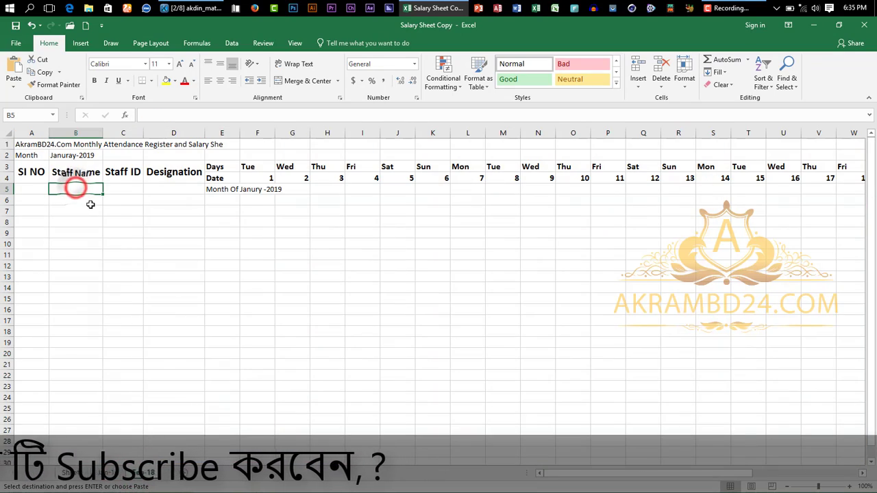
key("ctrl+v")
Enter serial numbers 1 and 2 in A5 and A6, fill the series down the staff list, and auto-fit the Staff Name column
left_click(38, 192)
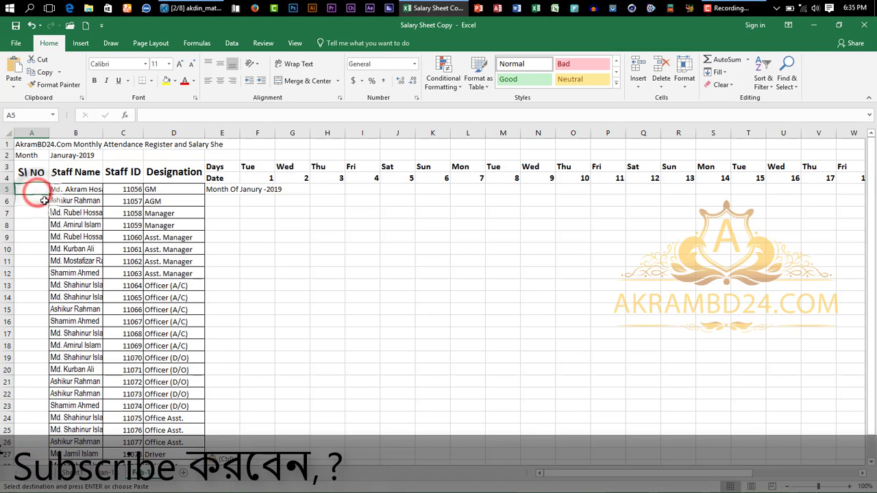
type("1")
left_click(39, 203)
type("2")
left_click(40, 224)
left_click_drag(35, 191, 41, 204)
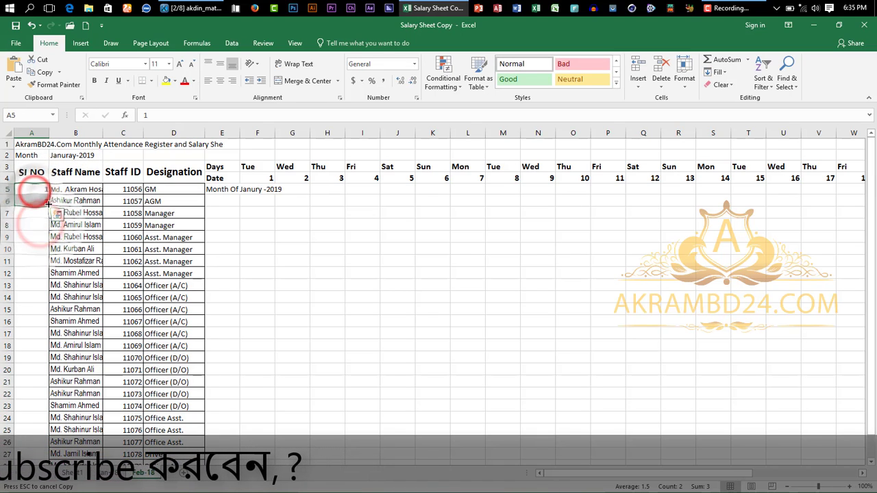
double_click(48, 204)
left_click(110, 237)
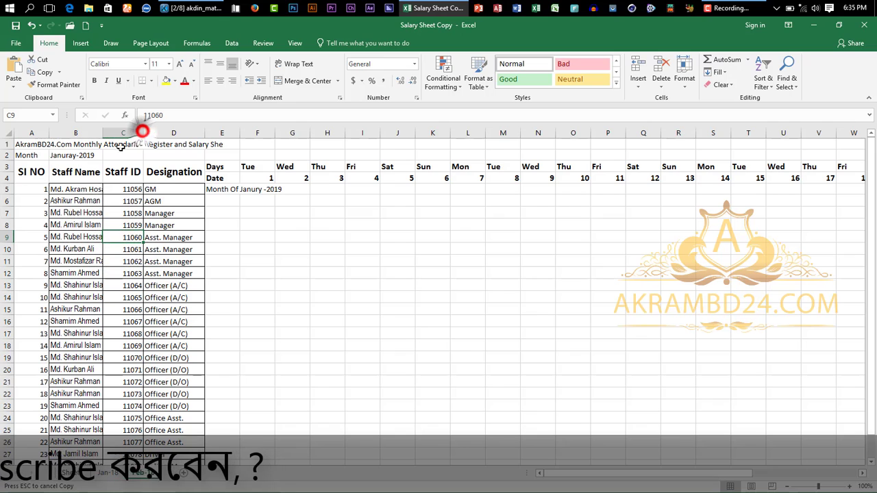
double_click(103, 130)
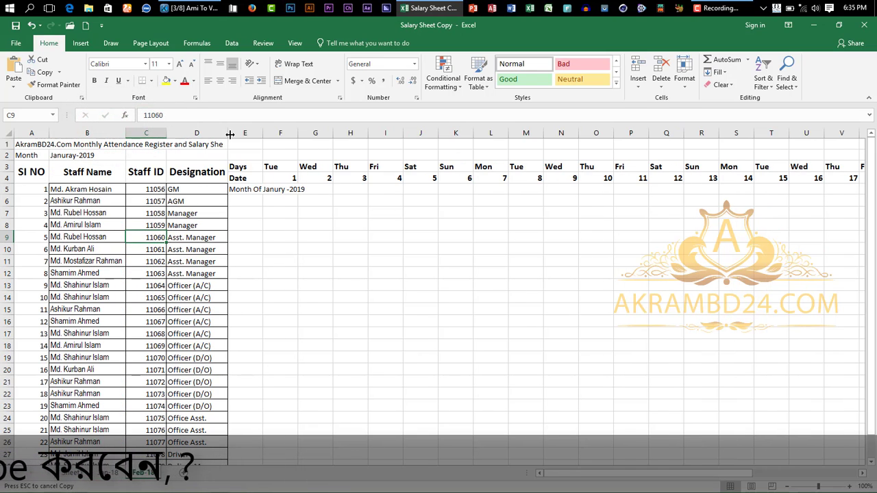
Examine the layout of the staff names, IDs and designations on Sheet1
left_click(83, 473)
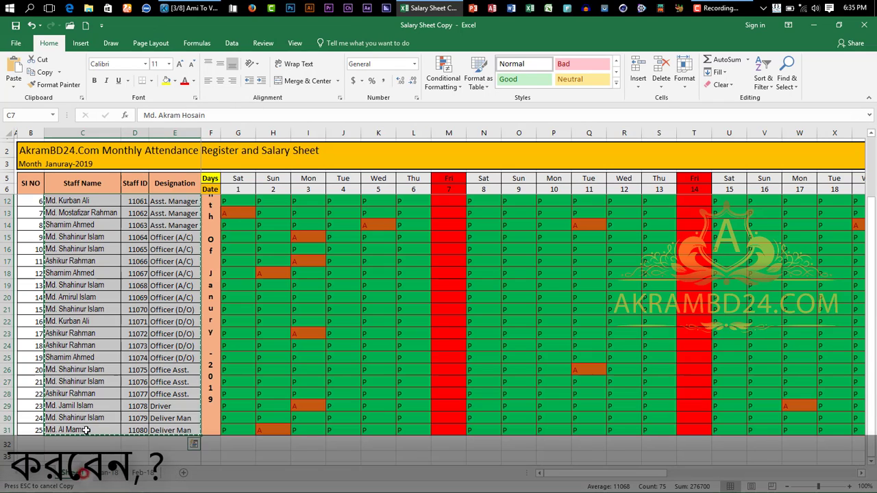
left_click(102, 266)
left_click(94, 249)
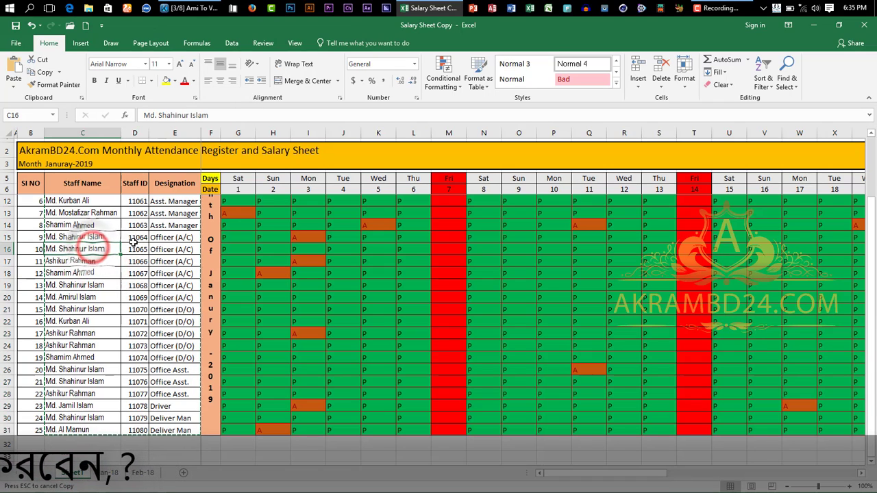
left_click(134, 242)
left_click(166, 252)
left_click(166, 270)
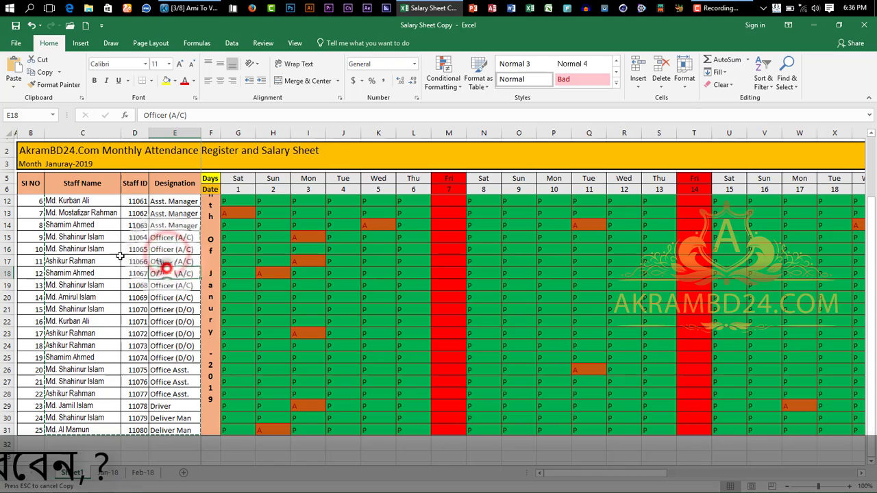
left_click(80, 247)
Merge and center E5:E29 on the Feb-18 sheet and format its month label as vertical, bold, middle-aligned text at size 14
left_click(144, 473)
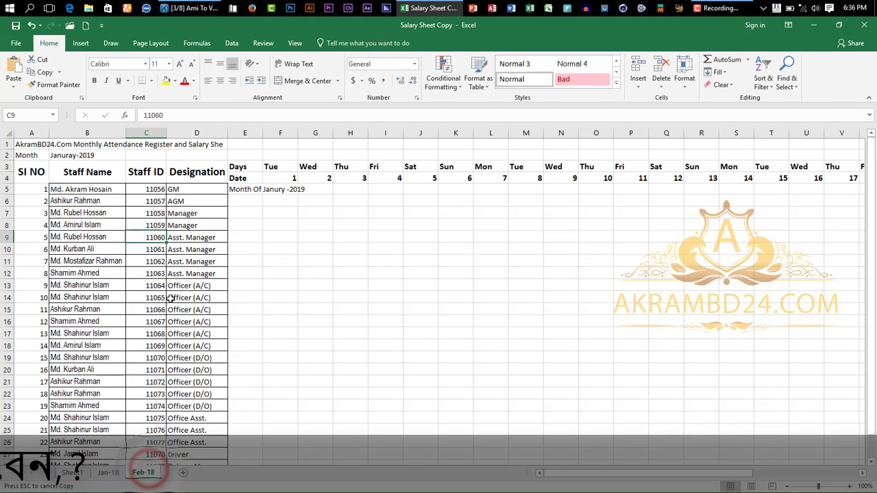
left_click_drag(244, 189, 247, 418)
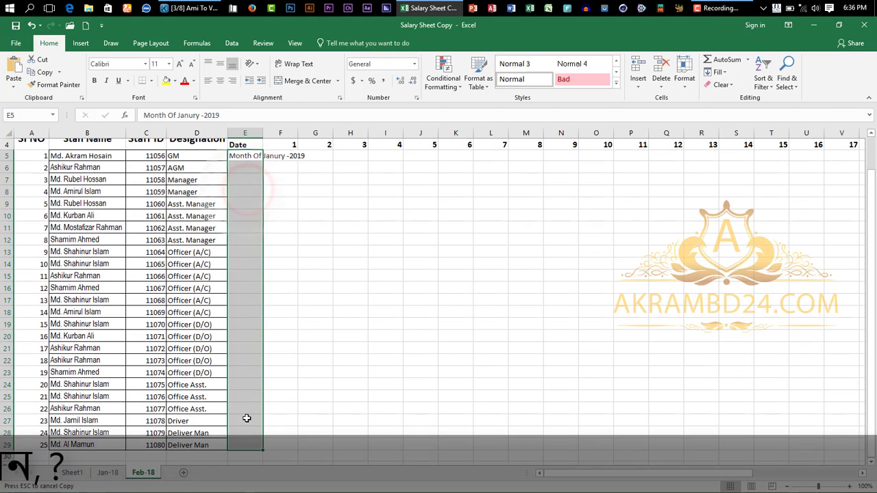
left_click(297, 81)
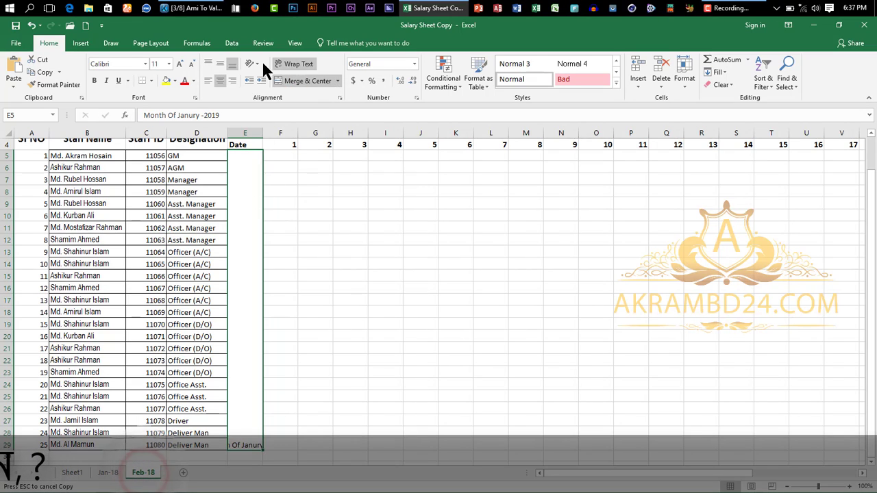
left_click(258, 63)
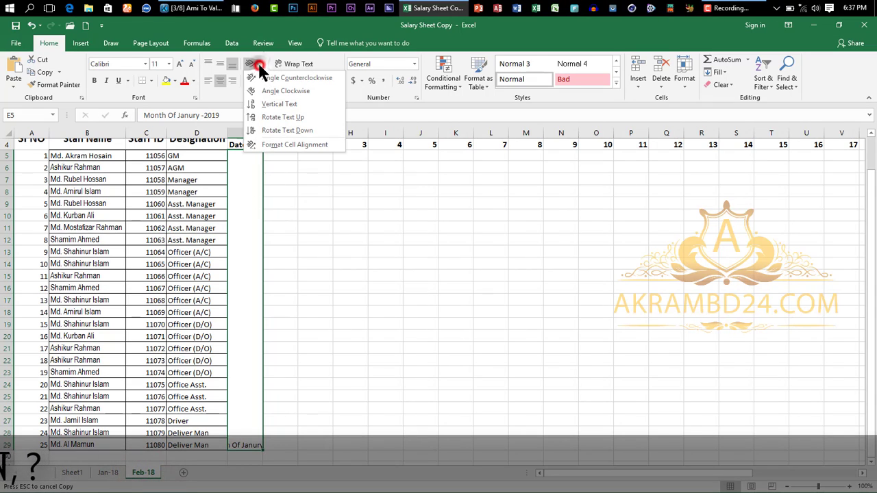
left_click(269, 101)
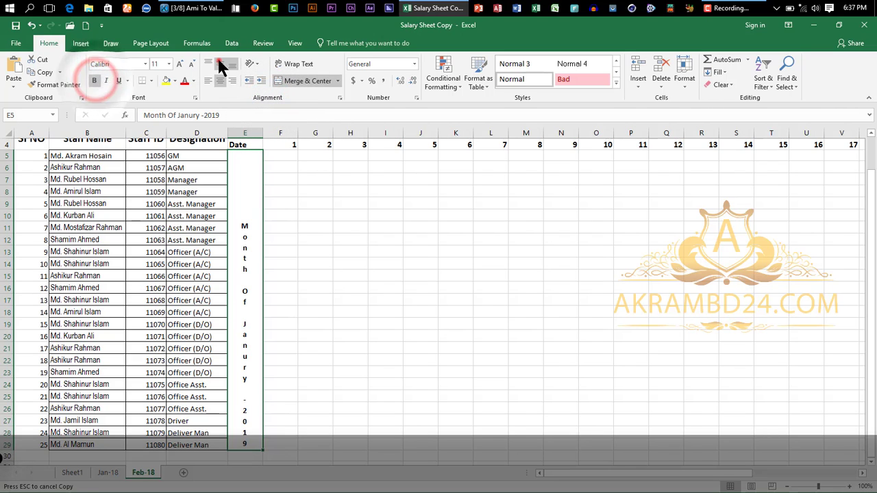
left_click(178, 64)
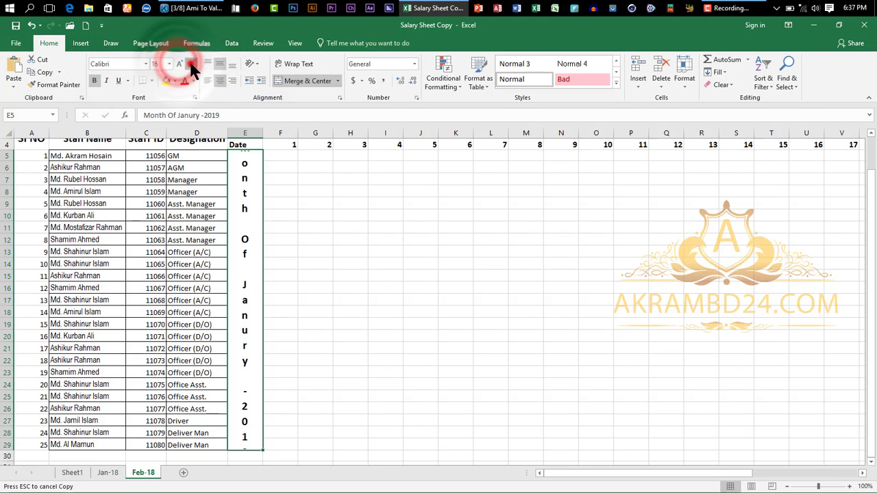
left_click(192, 64)
Make the staff details in B5:D30 bold at size 12 and auto-fit columns B to D
scroll(268, 238, "up", 1)
left_click_drag(73, 190, 206, 444)
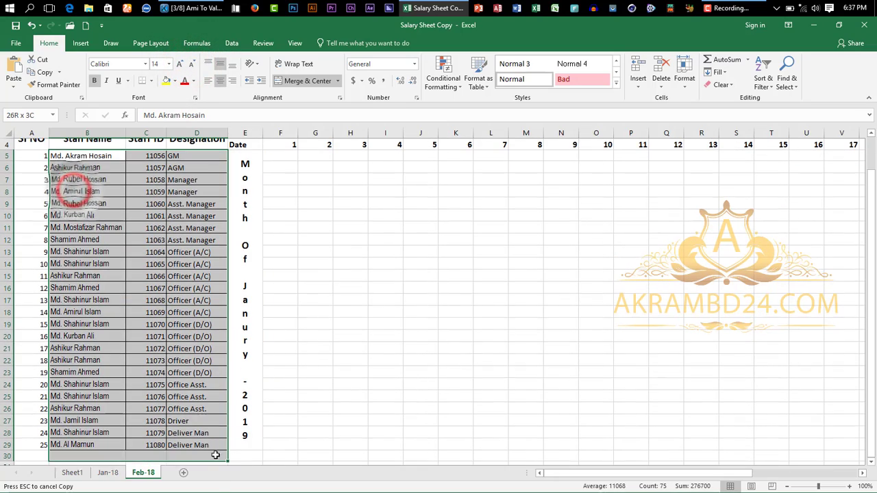
left_click(96, 81)
left_click(180, 64)
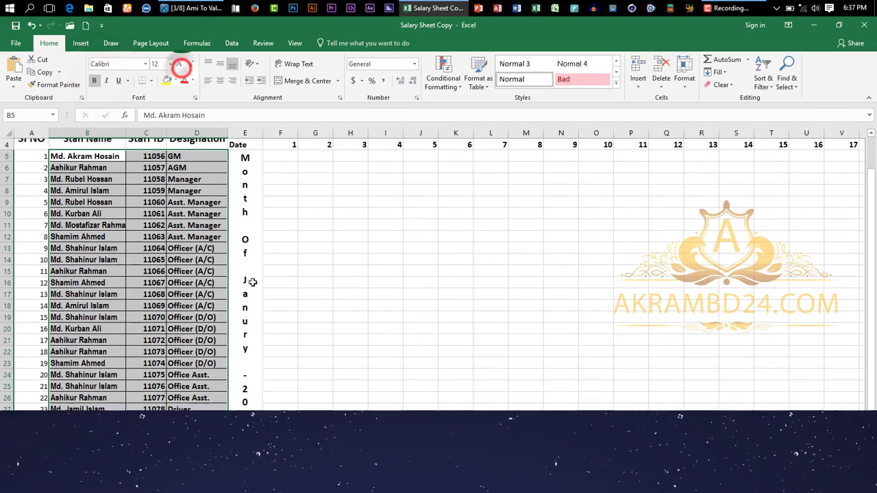
scroll(137, 205, "up", 1)
double_click(127, 132)
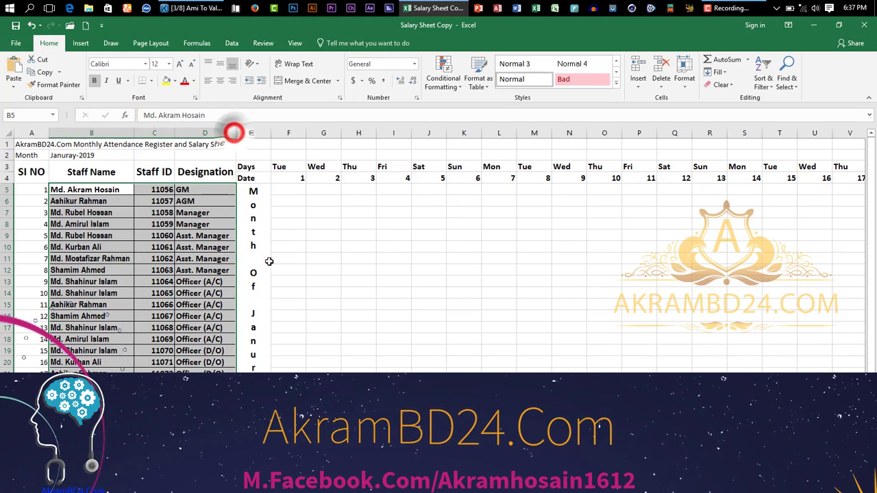
Make the serial numbers in A5:A29 bold
left_click(268, 255)
left_click_drag(40, 188, 35, 466)
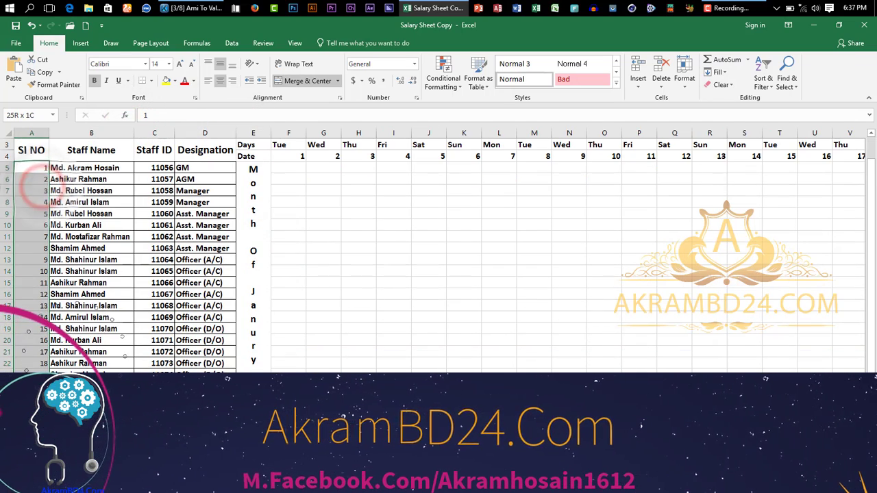
left_click(95, 81)
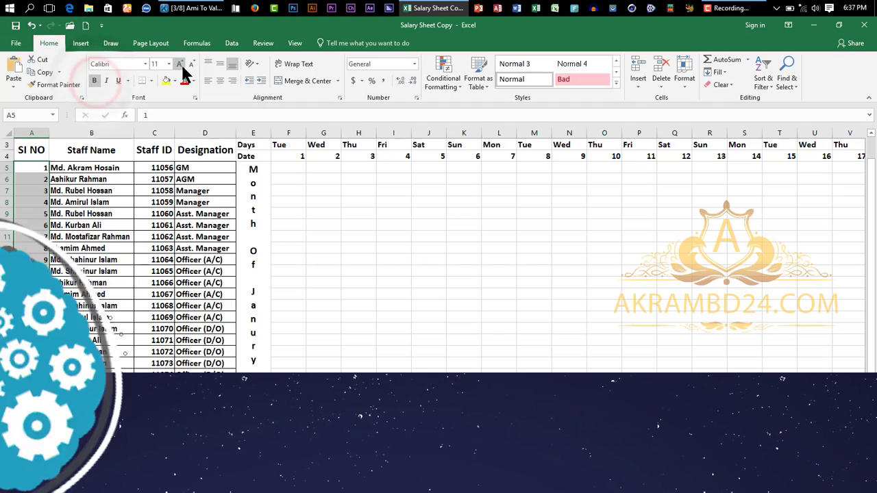
scroll(120, 255, "up", 1)
Copy the "BASIC Salary" heading text from AK5 on Sheet1
mouse_move(32, 172)
left_mouse_down()
mouse_move(302, 280)
mouse_move(791, 347)
mouse_move(857, 384)
mouse_move(864, 366)
mouse_move(693, 363)
mouse_move(658, 382)
mouse_move(661, 419)
left_mouse_up()
left_click(746, 325)
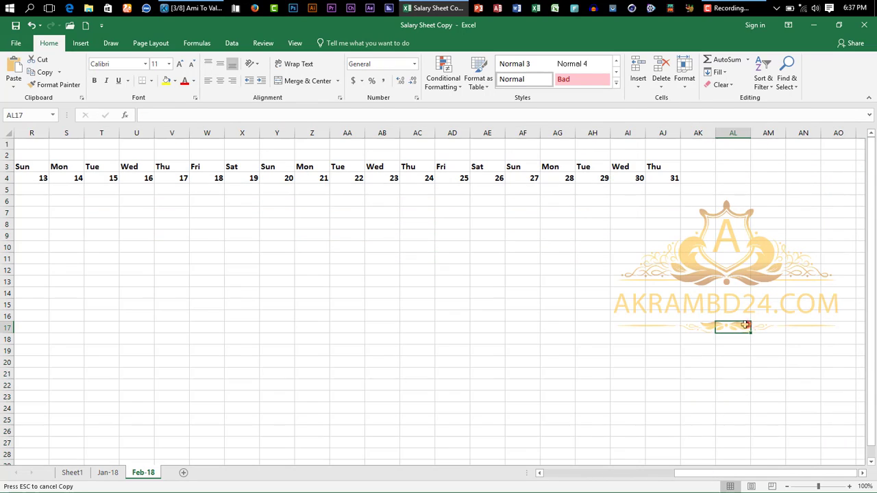
left_click(72, 473)
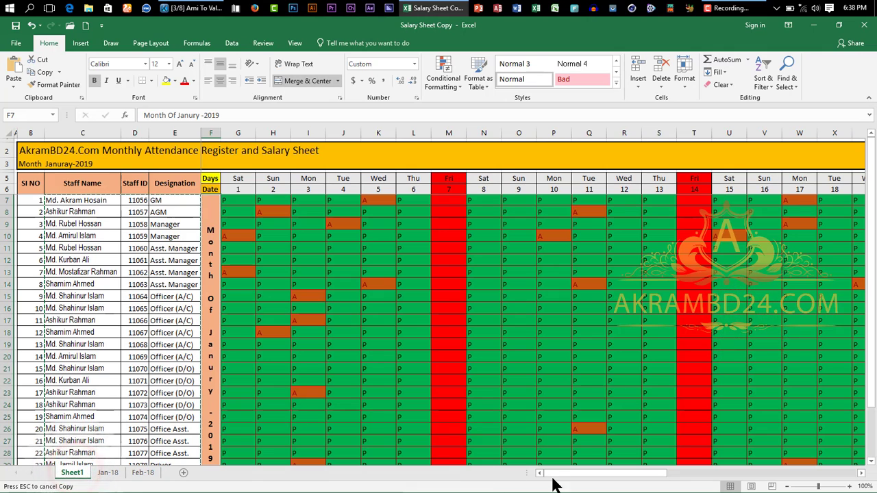
left_click_drag(552, 476, 702, 475)
double_click(615, 187)
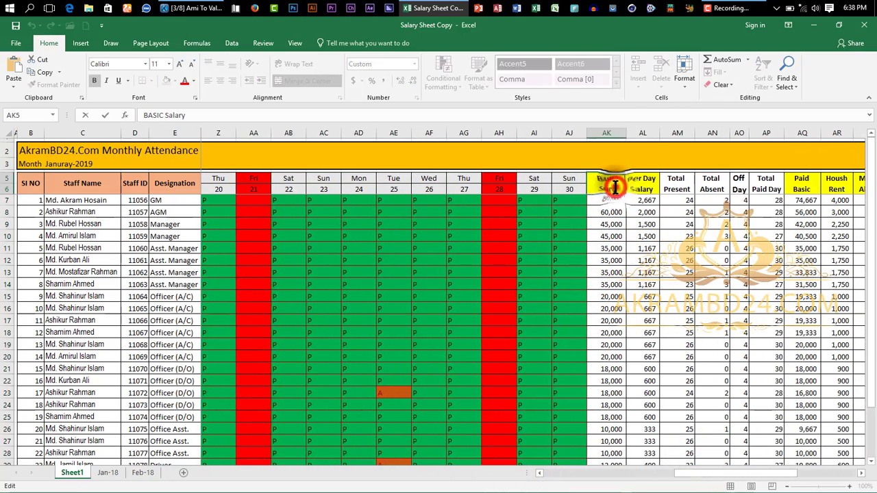
double_click(615, 187)
right_click(613, 185)
left_click(631, 206)
left_click(657, 236)
left_click(607, 184)
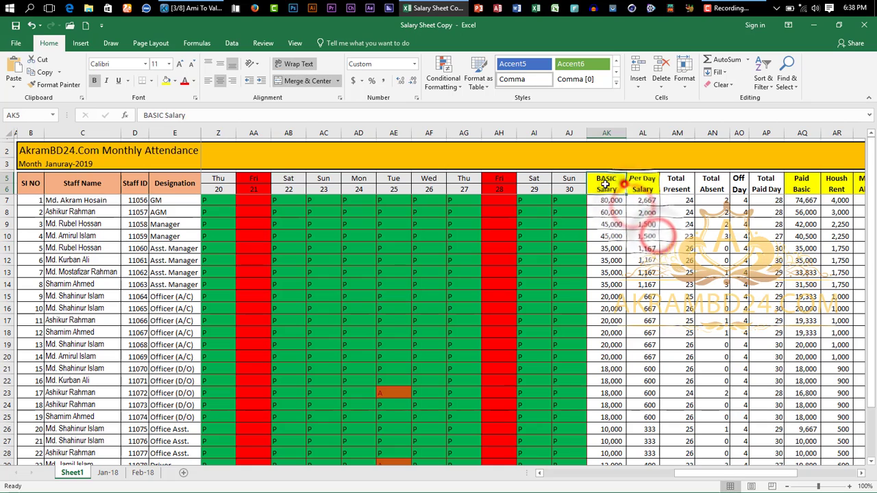
Merge and center AK3:AK4 on the Feb-18 sheet and paste the "BASIC Salary" text into it
left_click(159, 473)
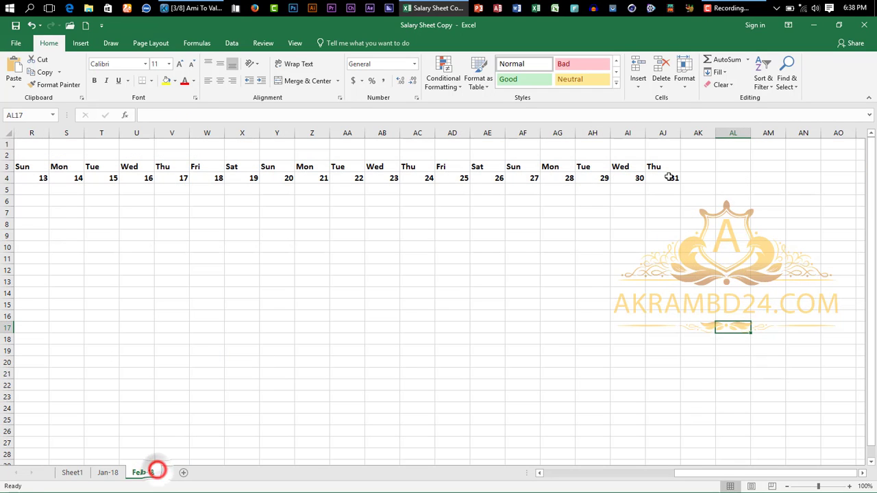
left_click(699, 168)
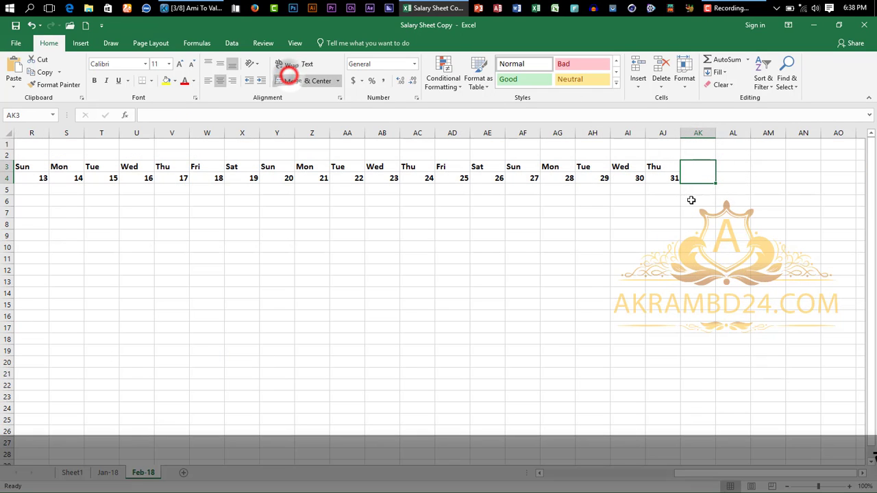
double_click(695, 178)
right_click(695, 178)
left_click(718, 220)
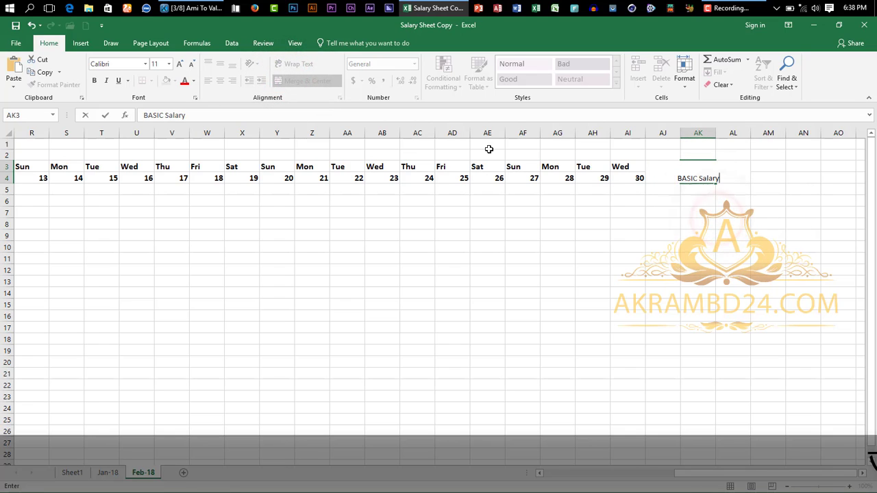
left_click(695, 206)
Format the "BASIC Salary" heading with wrapped, middle-aligned, bold text and a yellow fill
left_click(704, 172)
left_click(298, 64)
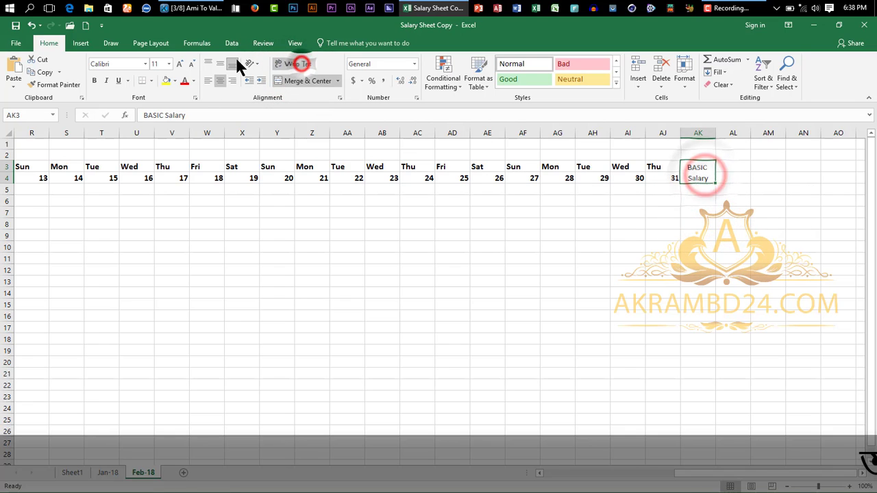
left_click(221, 64)
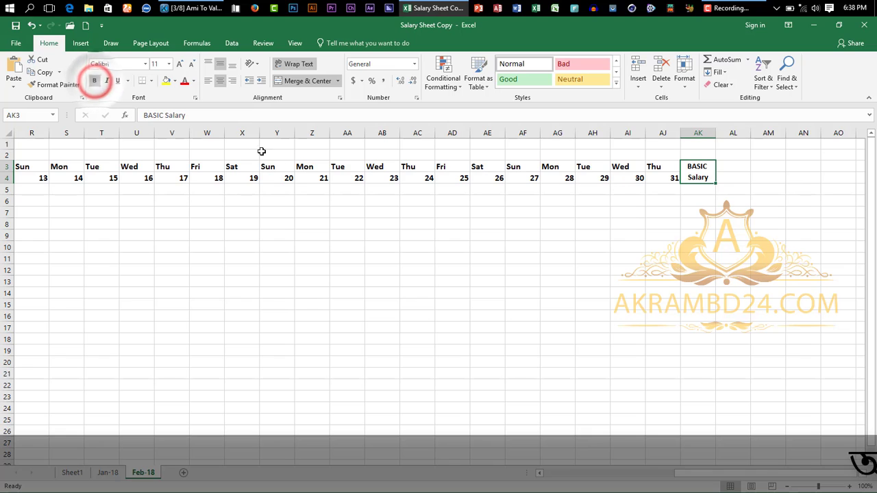
Copy the "Per Day Salary" heading text from AL5 on Sheet1
left_click(70, 473)
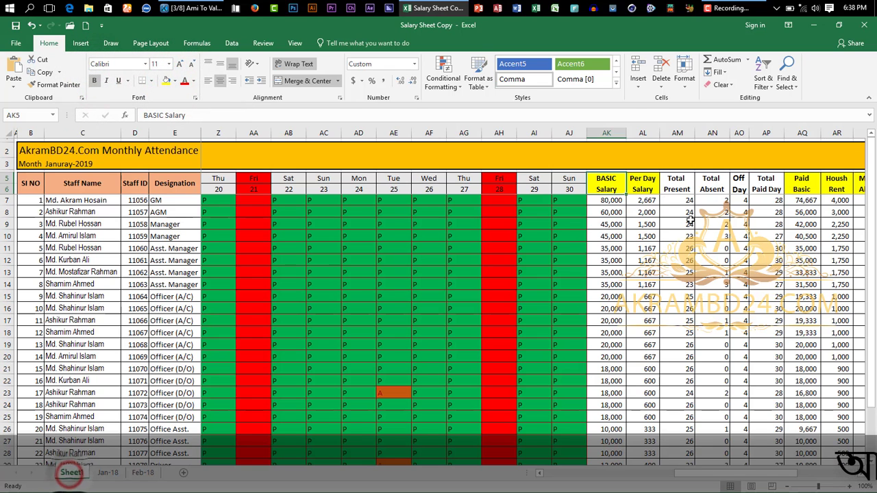
double_click(644, 178)
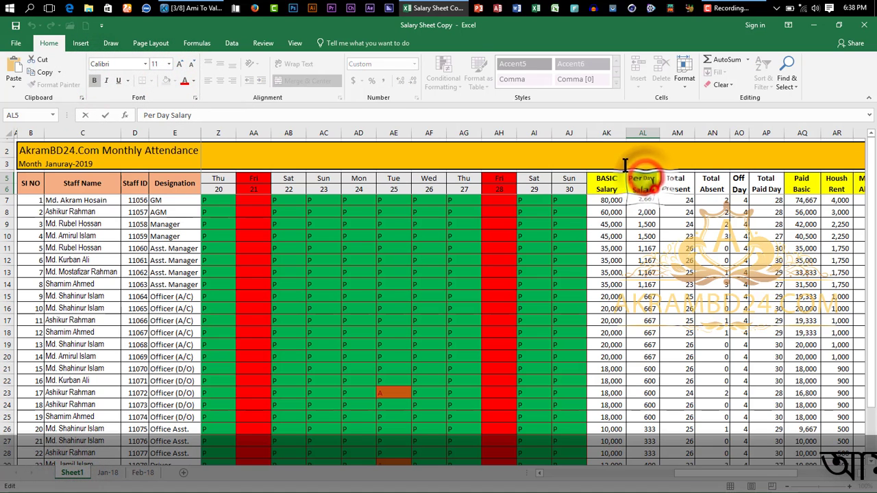
right_click(640, 182)
left_click(667, 204)
left_click(620, 271)
Merge AL3:AL4 on the Feb-18 sheet with wrapped, middle-aligned text, paste "Per Day Salary" and make it bold
left_click(148, 472)
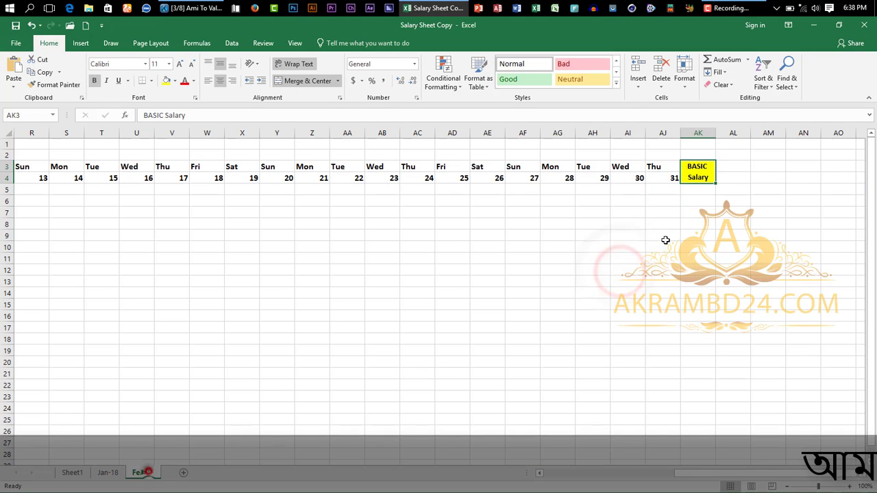
left_click(723, 168)
left_click(299, 62)
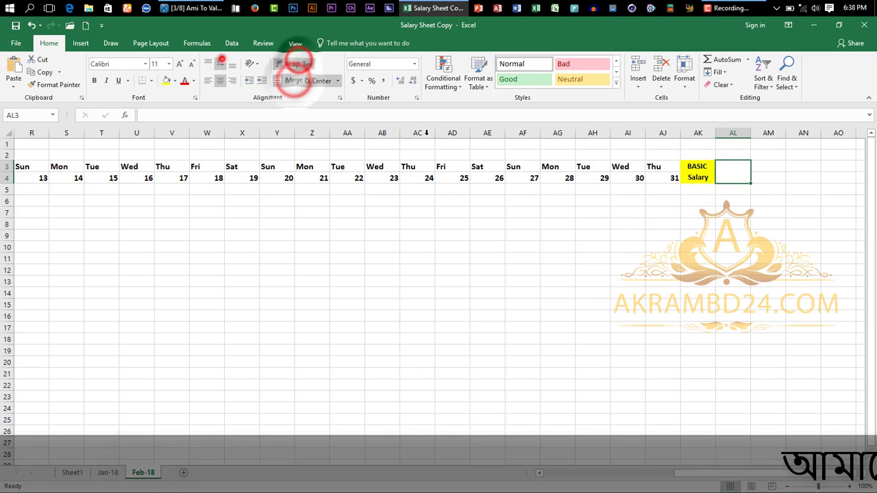
double_click(723, 173)
right_click(725, 174)
left_click(742, 217)
left_click(743, 215)
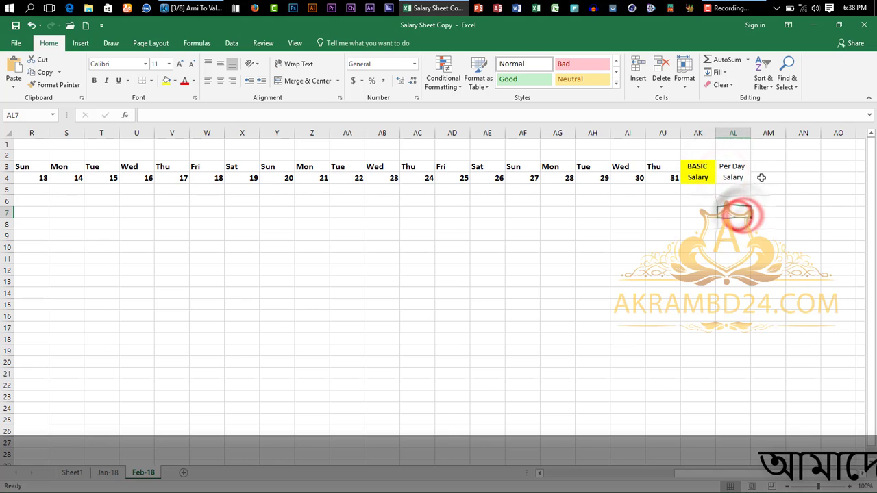
left_click(732, 168)
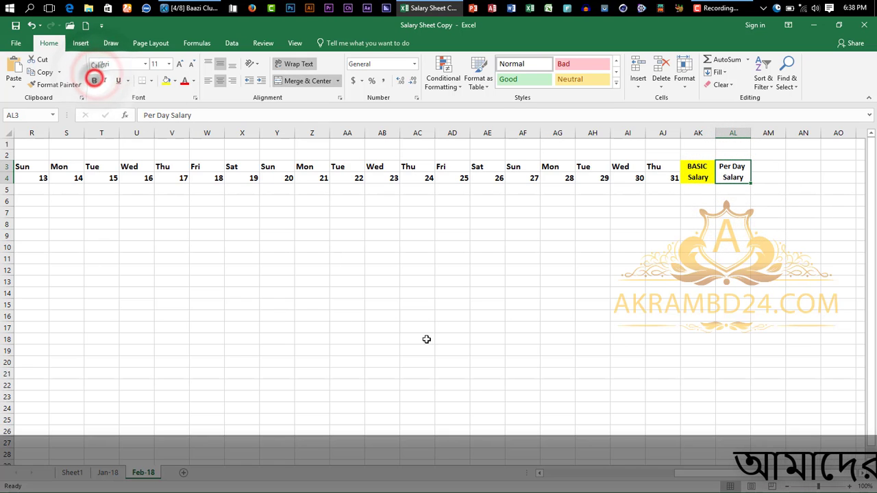
Copy the "Total Present" heading text from AM5 on Sheet1
left_click(71, 472)
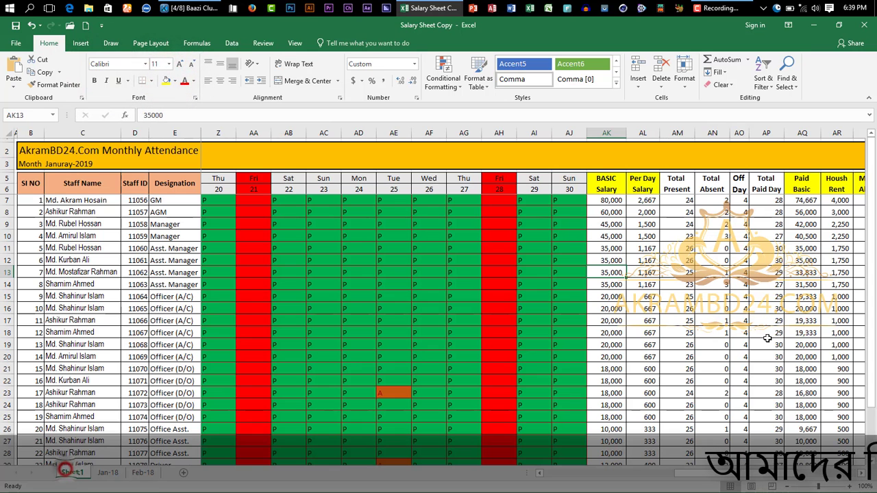
double_click(669, 184)
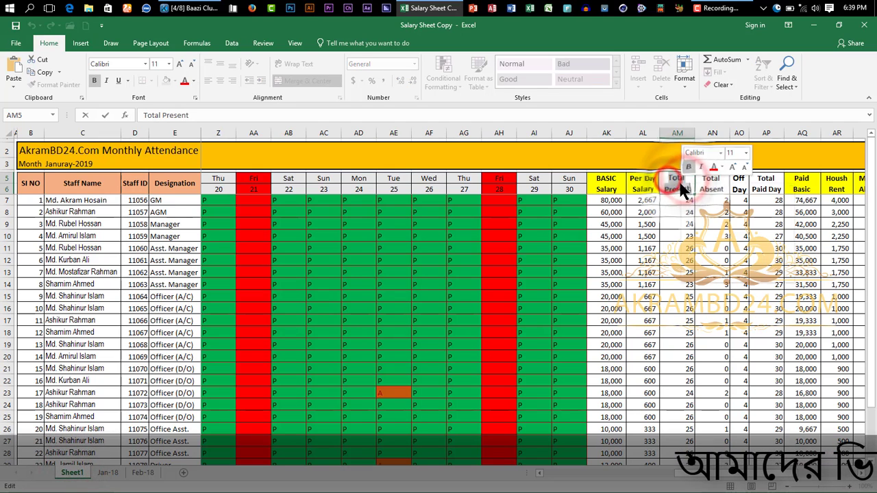
left_click(678, 228)
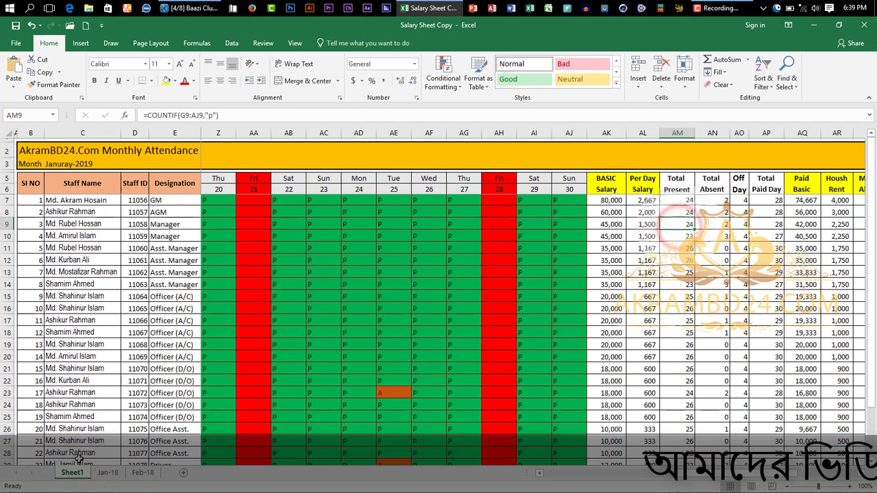
On Feb-18, fill "Per Day Salary" yellow and paste "Total Present" into merged AM3:AM4 with wrapped, middle-aligned, bold text
left_click(142, 473)
left_click(780, 176)
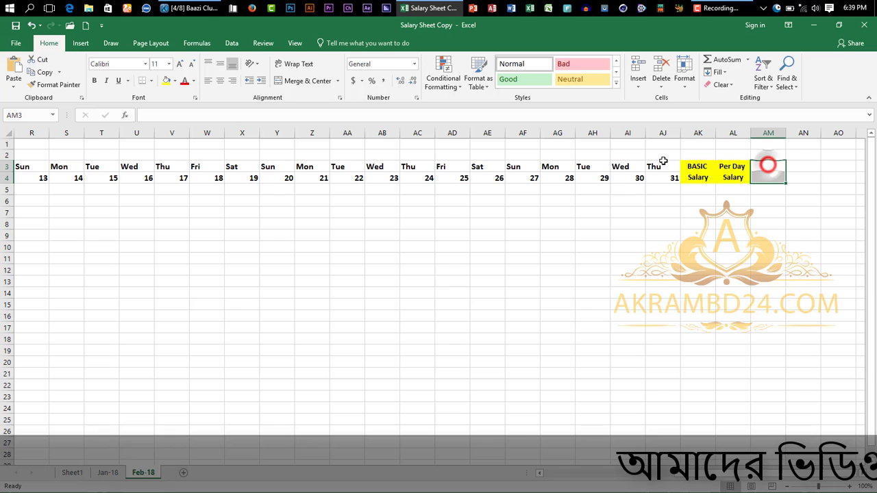
left_click(294, 63)
left_click(219, 64)
left_click(733, 173)
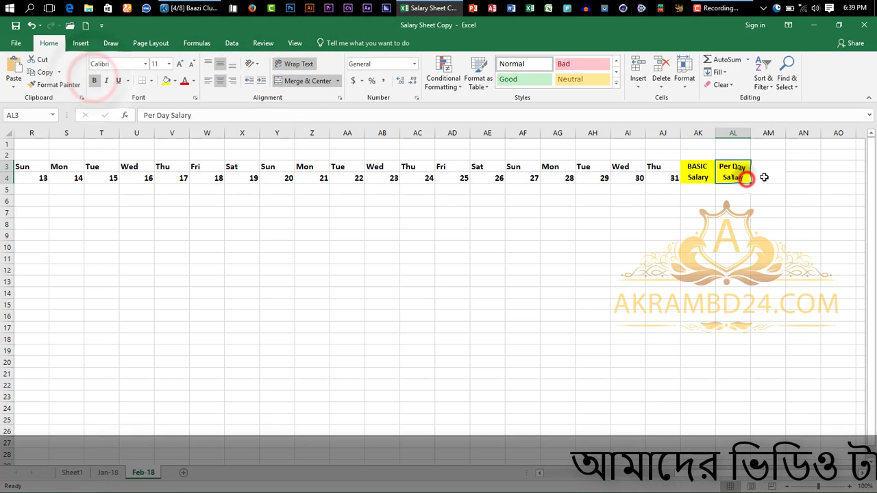
right_click(766, 176)
left_click(675, 226)
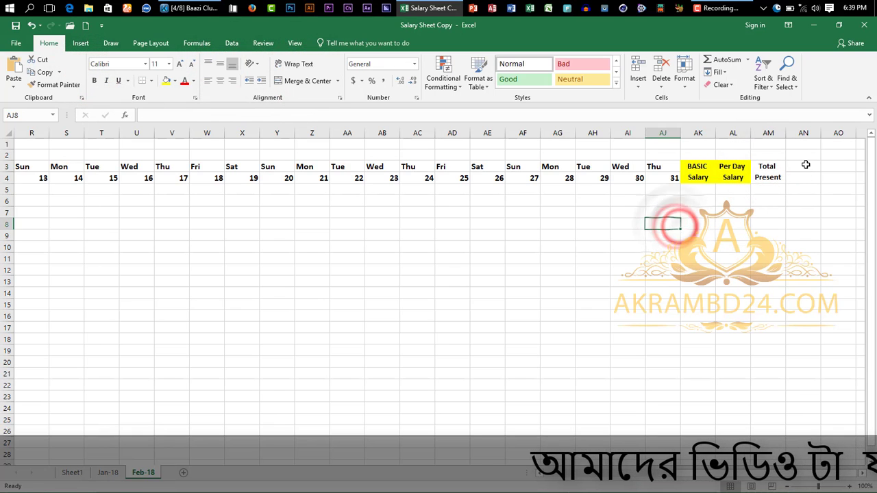
Merge and center AN3:AN4 on the Feb-18 sheet with wrapped, middle-aligned, bold formatting
left_click_drag(806, 165, 806, 177)
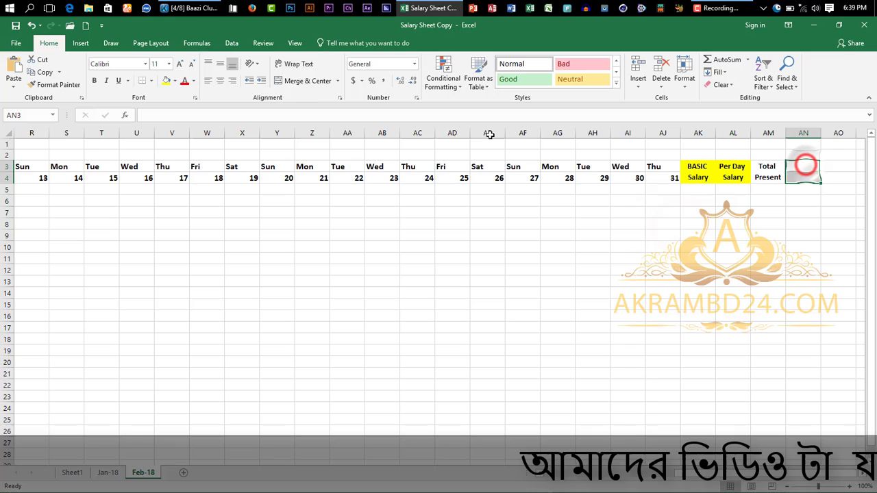
left_click(220, 64)
left_click(93, 80)
Copy the "Total Absent" heading text from AN5 on Sheet1 and paste it into AN3 on the Feb-18 sheet
left_click(69, 473)
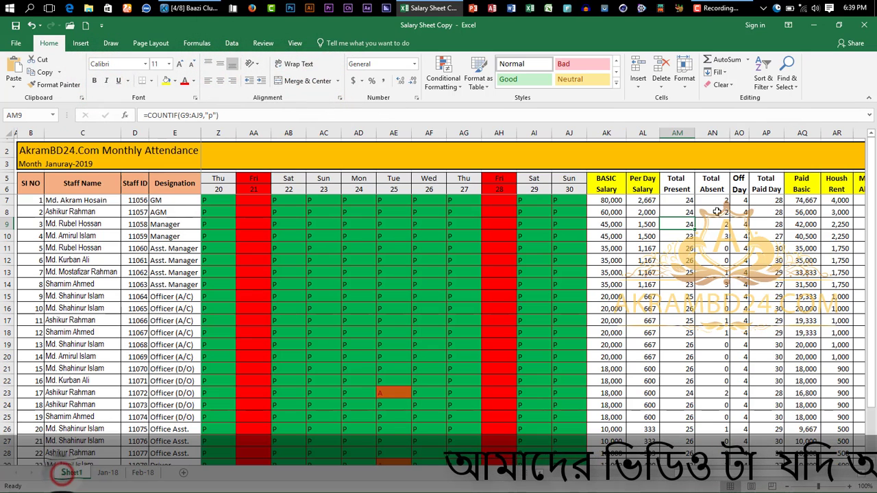
double_click(710, 181)
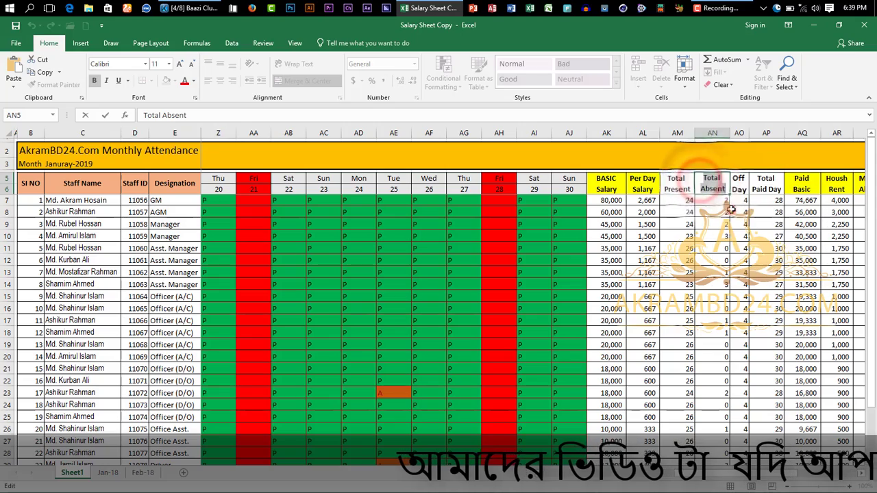
left_click(141, 473)
right_click(814, 176)
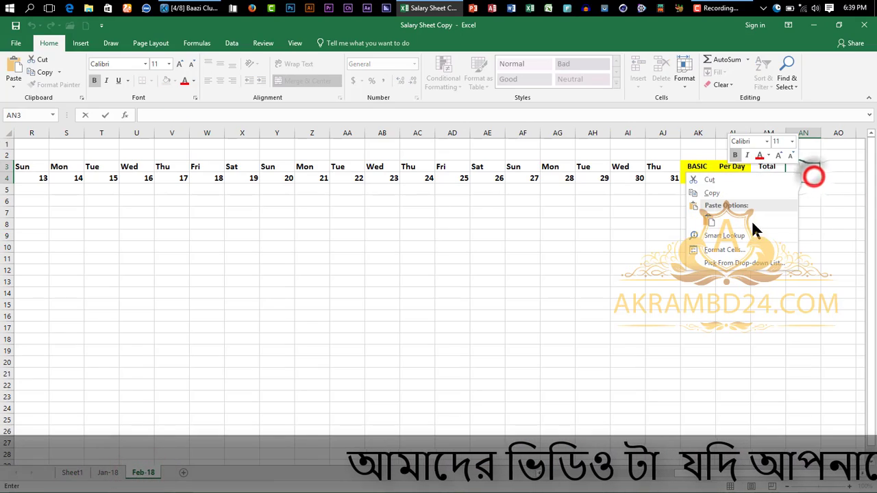
left_click(751, 220)
Copy the "Off Day" heading text from AO5 on Sheet1
left_click(74, 473)
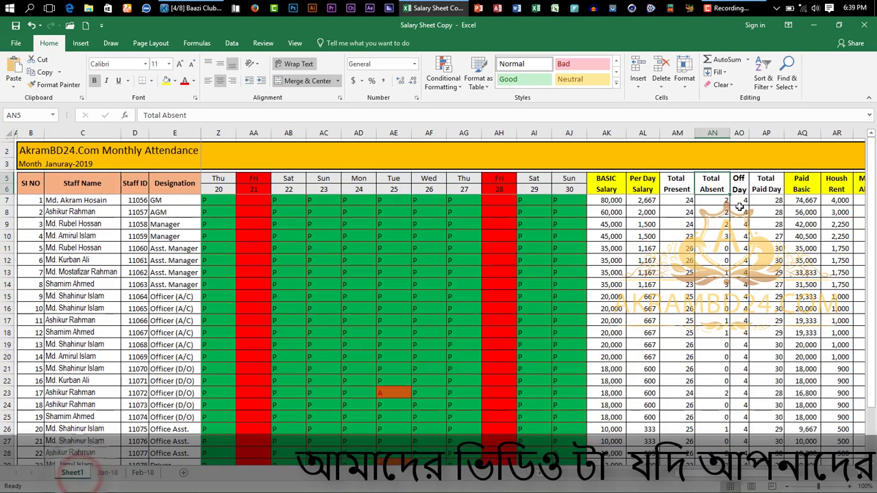
double_click(743, 182)
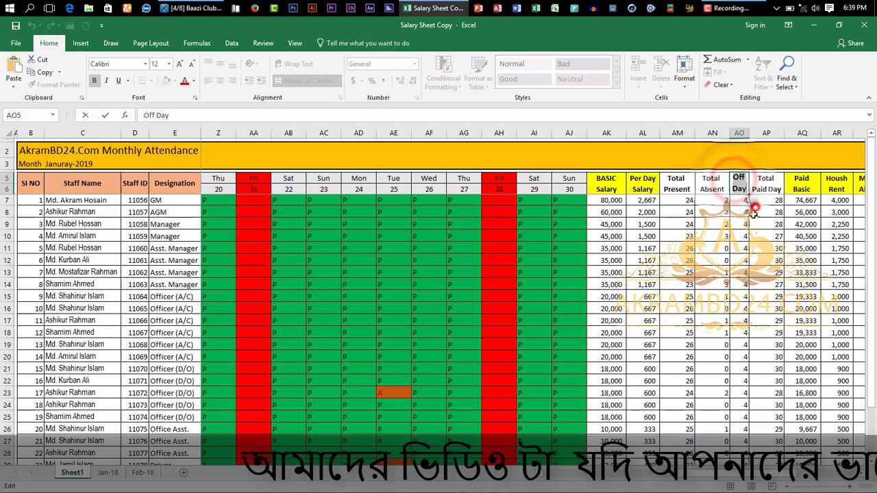
left_click(755, 211)
left_click(742, 188)
key("ctrl+c")
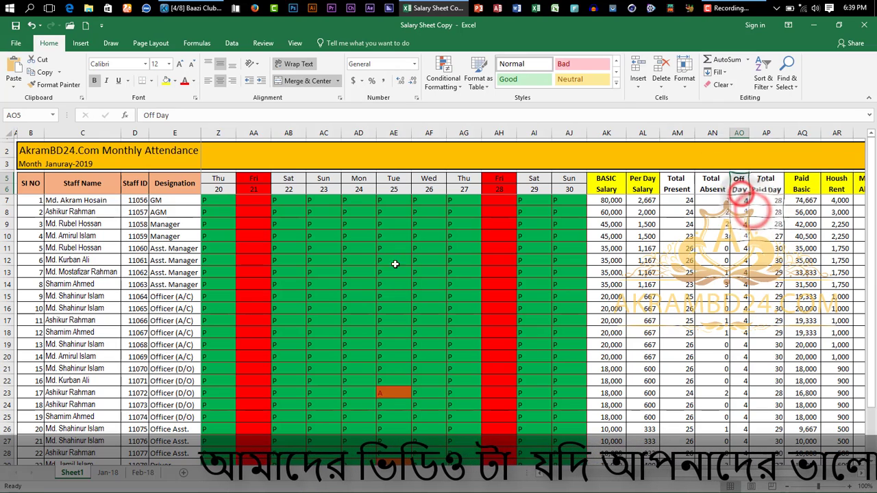
Merge and center AO3:AO4 on the Feb-18 sheet with wrapped, middle-aligned, bold text at font size 12
left_click(144, 473)
left_click_drag(839, 167, 839, 178)
left_click(287, 81)
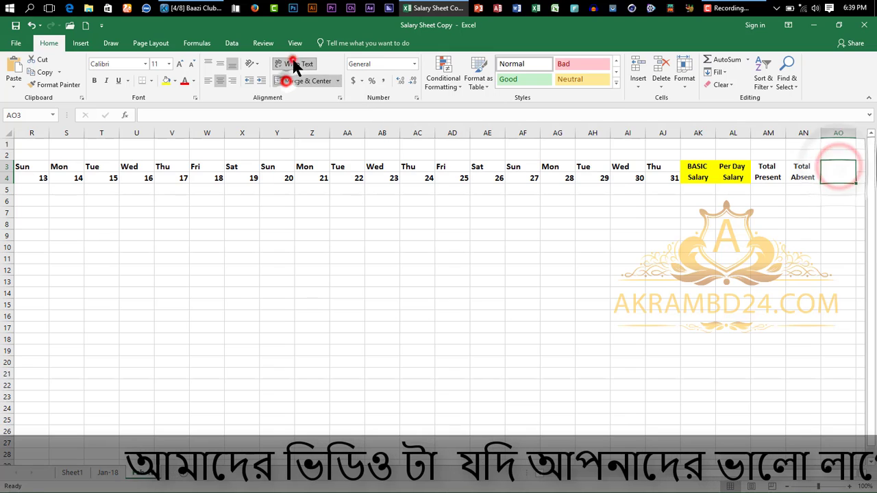
left_click(294, 64)
left_click(218, 63)
left_click(95, 81)
left_click(179, 63)
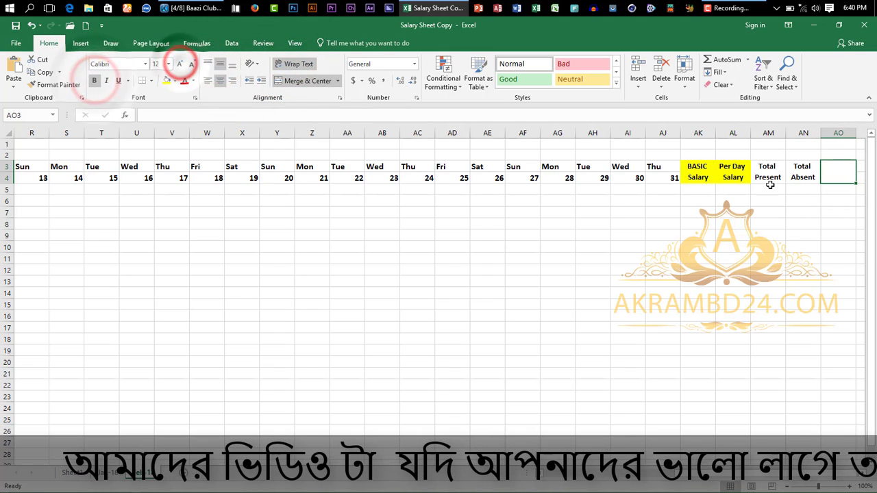
Paste "Off Day" into AO3 and narrow column AO so the heading wraps onto two lines
right_click(837, 168)
left_click(750, 218)
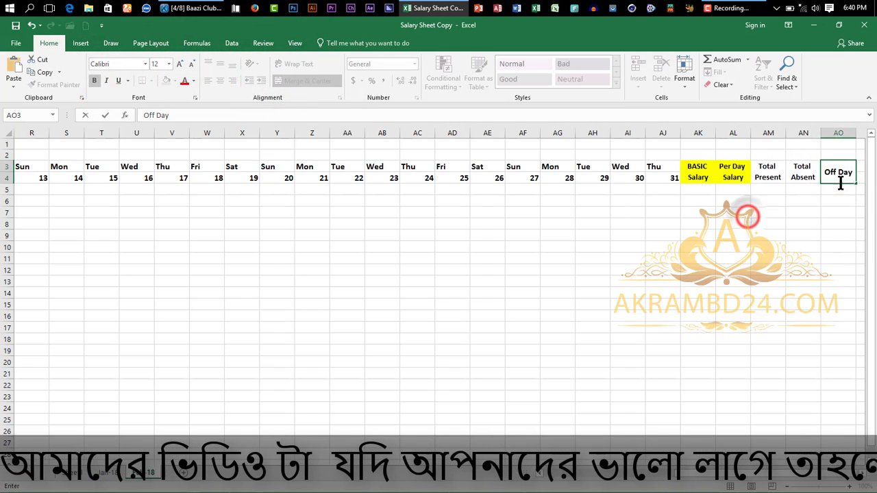
left_click(504, 197)
left_click(827, 172)
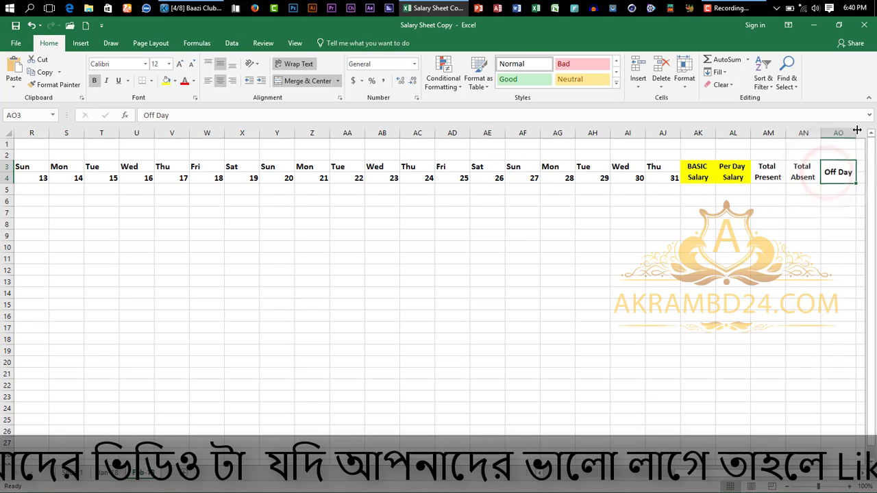
left_click_drag(845, 131, 844, 131)
left_click(773, 229)
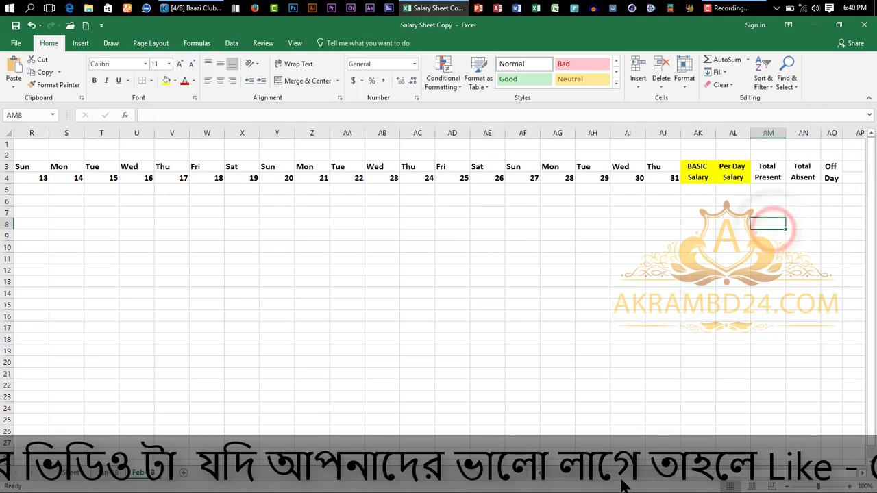
Copy the "Total Paid Day" heading text from AP5 on Sheet1
left_click(861, 473)
left_click(82, 473)
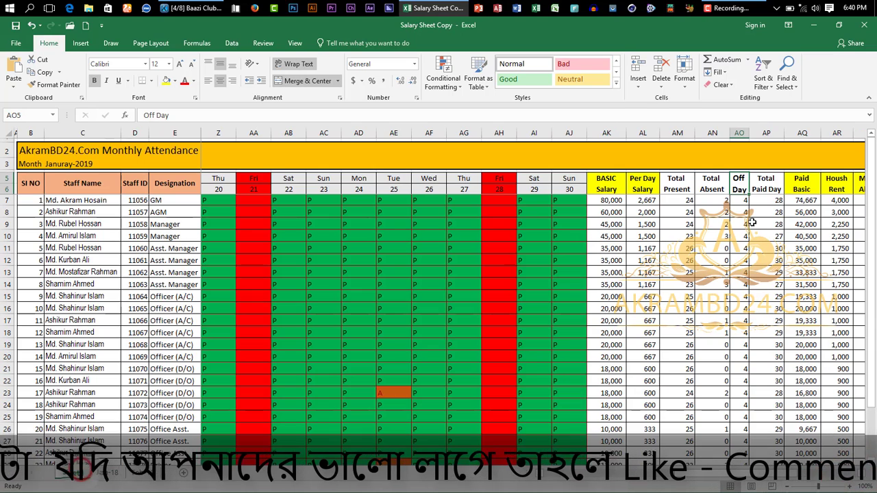
double_click(765, 183)
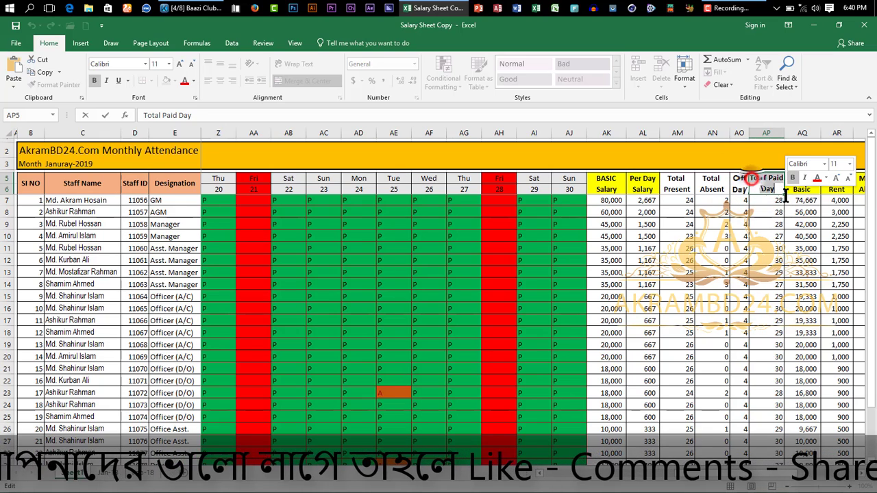
right_click(786, 196)
left_click(725, 202)
Merge AP3:AP4 on the Feb-18 sheet with wrapped, middle-aligned, bold text and paste "Total Paid Day" into it
left_click(163, 474)
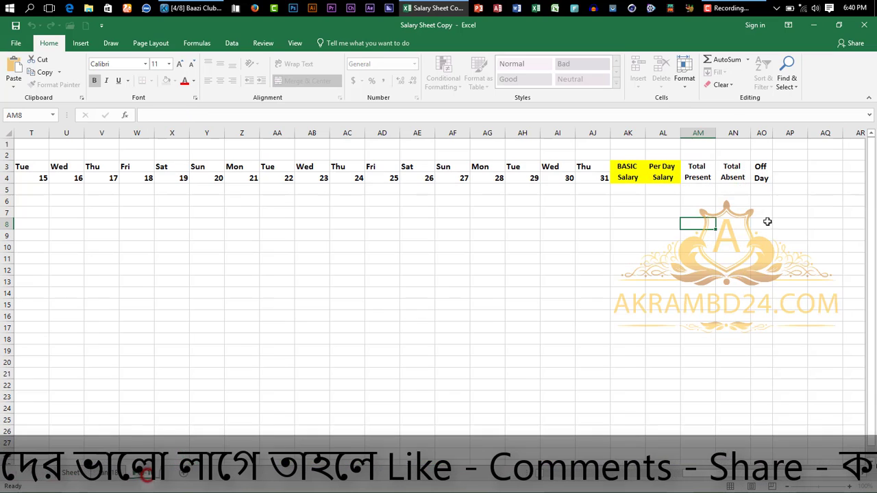
left_click(781, 172)
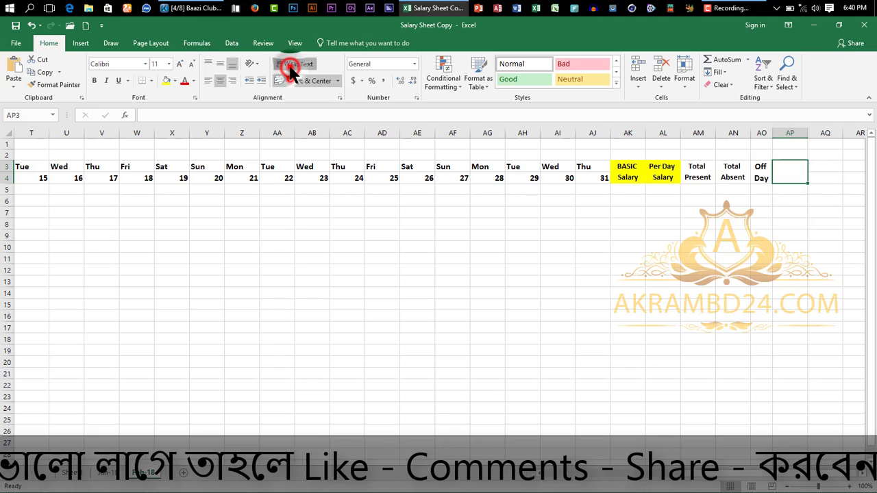
left_click(222, 65)
left_click(91, 80)
double_click(783, 175)
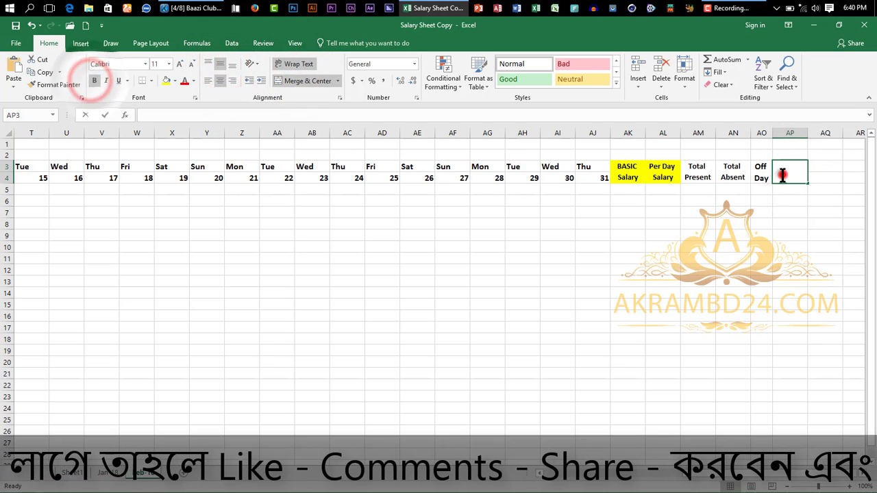
right_click(782, 175)
left_click(696, 216)
Merge and center AQ3:AQ4 on the Feb-18 sheet with wrapped, middle-aligned, bold formatting
left_click_drag(819, 169, 825, 176)
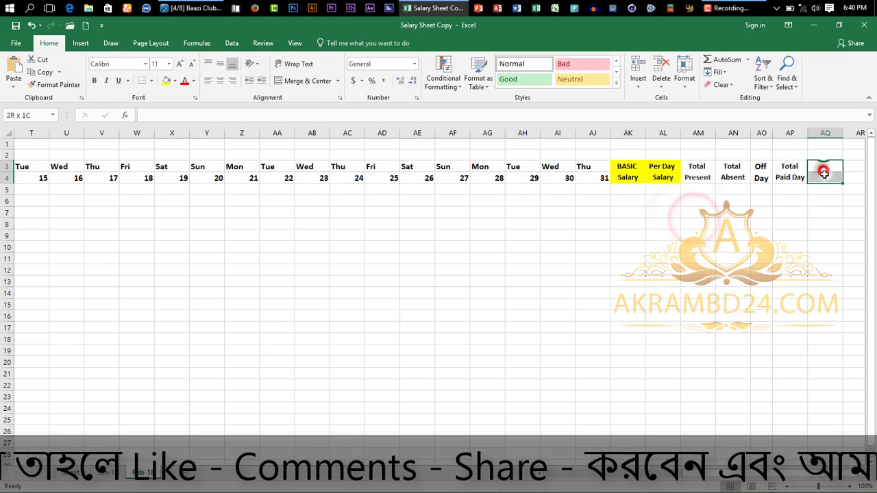
left_click(328, 81)
left_click(297, 63)
left_click(220, 64)
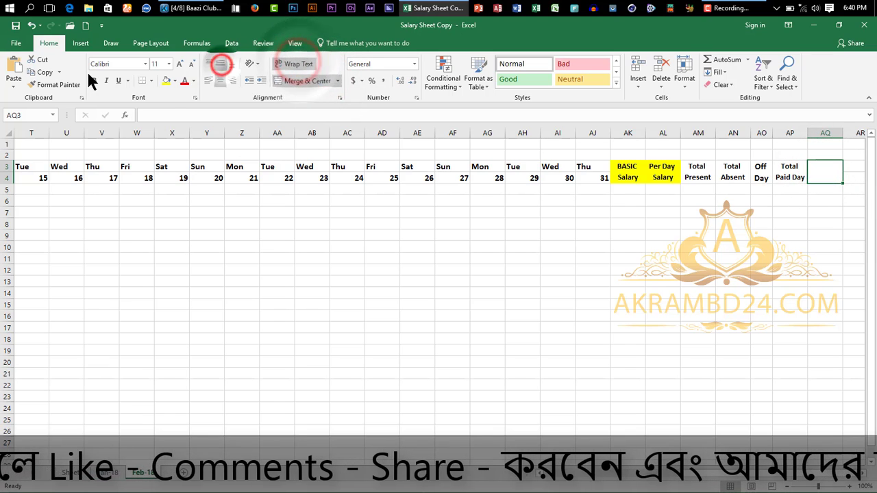
left_click(89, 75)
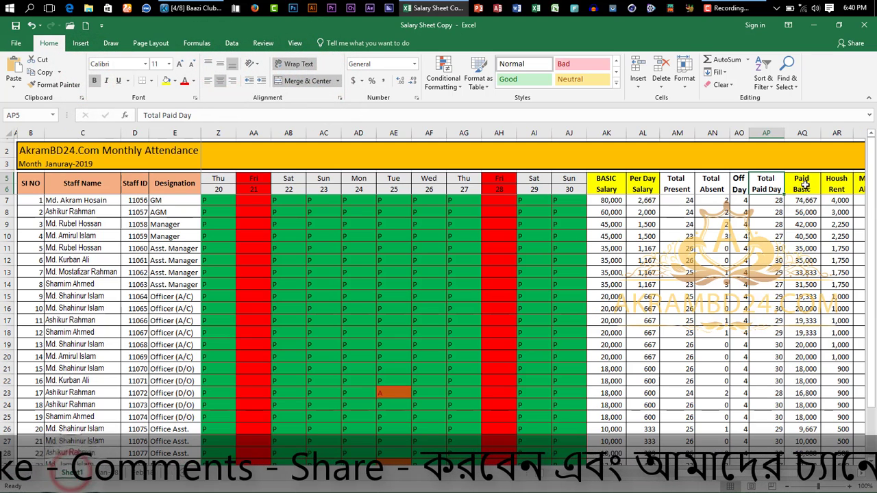
Copy the six heading cells from "Paid Basic Salary" to "In Hand Salary" in AQ5:AV6 on Sheet1
left_click(855, 224)
scroll(679, 483, "right", 4)
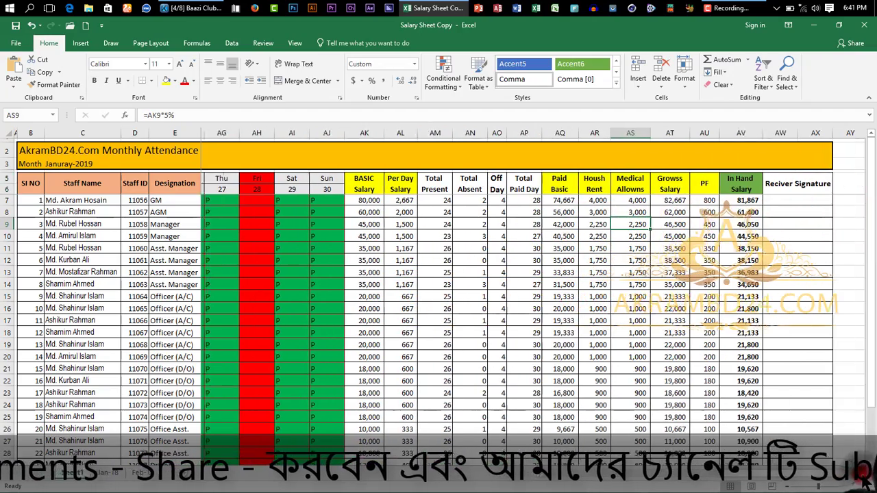
left_click_drag(548, 181, 647, 192)
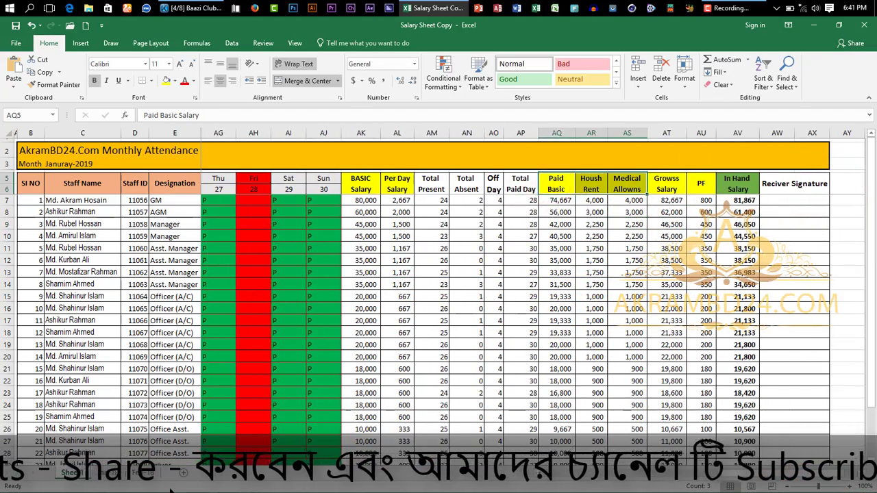
left_click(144, 473)
left_click(108, 472)
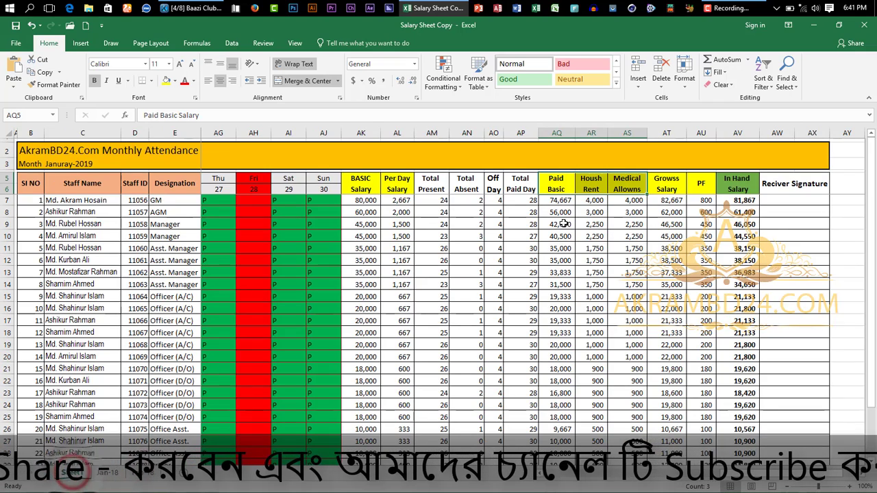
left_click_drag(610, 191, 723, 191)
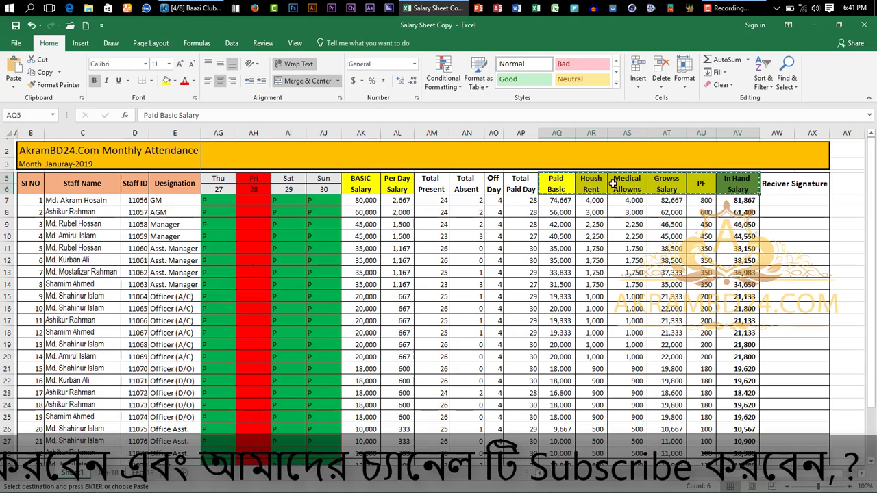
Merge rows 3 and 4 separately in the columns up to AV on the Feb-18 sheet, with wrapped, middle-aligned, bold formatting
left_click(143, 473)
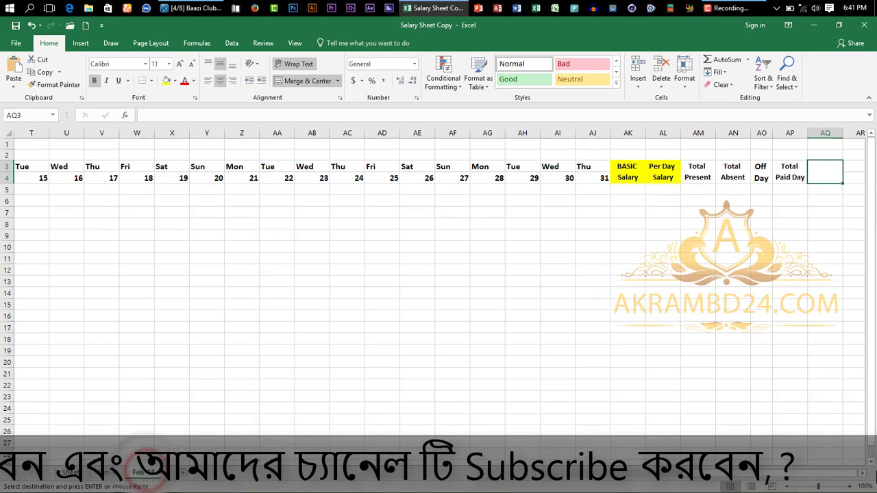
left_click(863, 474)
left_click_drag(485, 166, 510, 178)
left_click(307, 80)
left_click(294, 63)
left_click(220, 63)
left_click(94, 81)
left_click(307, 81)
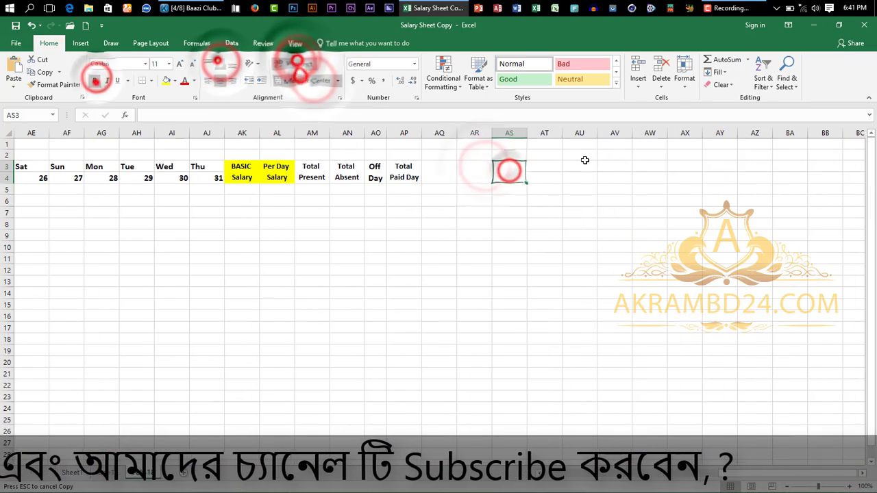
left_click(299, 81)
left_click(295, 64)
left_click(221, 65)
left_click_drag(580, 166, 612, 179)
left_click(94, 81)
left_click(329, 81)
left_click(284, 63)
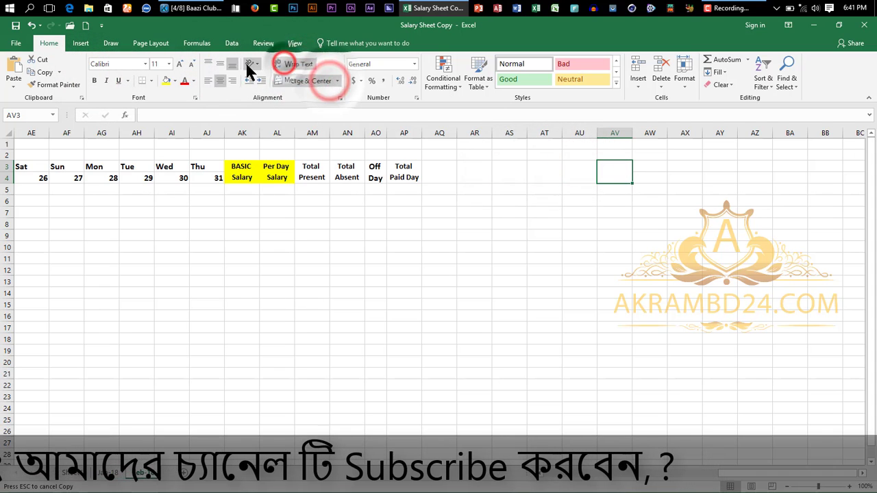
Paste the copied headings "Paid Basic Salary" to "In Hand Salary" into AQ3:AV4 on the Feb-18 sheet and return to Sheet1
left_click(440, 171)
type("Basic Salary\tHoush Rent\tMedical Allowns\tGrowss Salary\tPF\tIn Hand Salary")
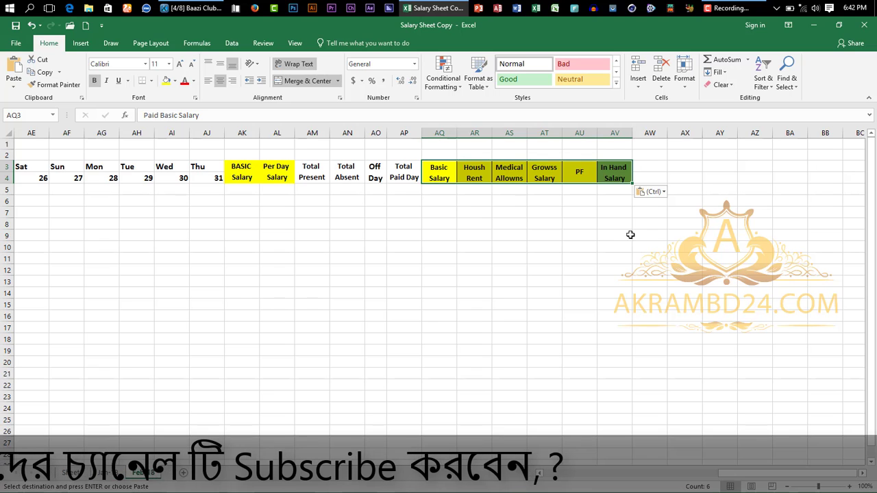
left_click(625, 235)
key("ctrl+Page_Up")
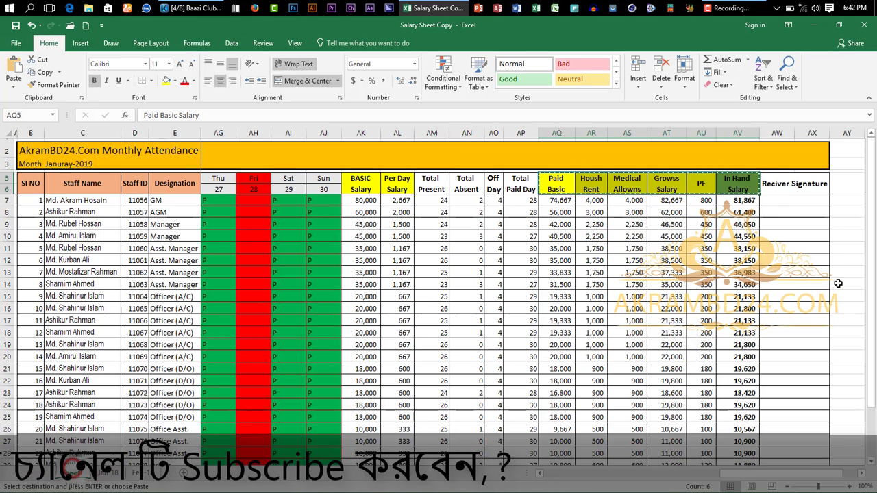
Copy the heading text "Reciver Signature" from AW5 on Sheet1
left_click(784, 183)
double_click(786, 188)
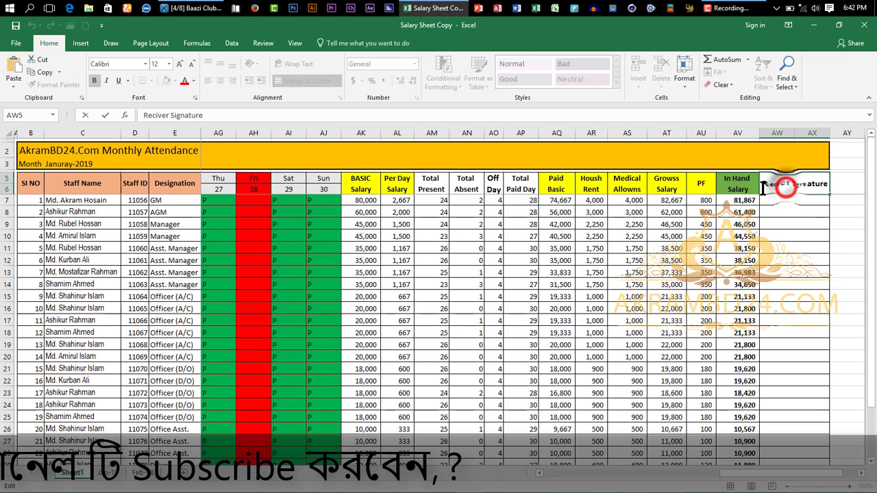
triple_click(786, 187)
right_click(785, 186)
left_click(769, 202)
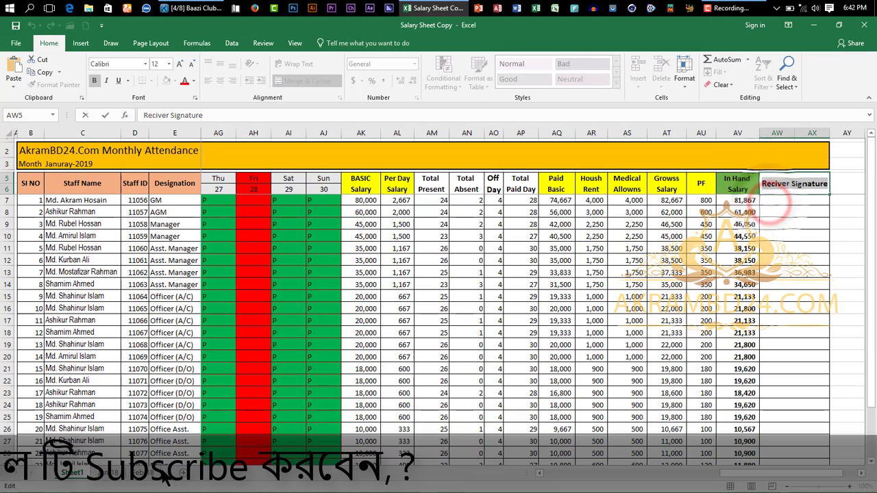
key("Escape")
Merge and center AW3:AX4 on the Feb-18 sheet, make it bold and paste "Reciver Signature" into it
key("ctrl+Page_Down")
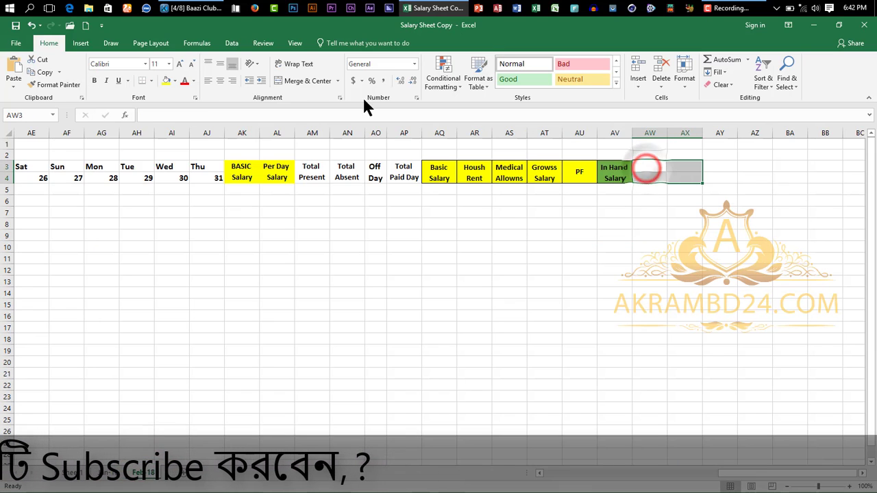
left_click(301, 80)
left_click(98, 83)
left_click(658, 174)
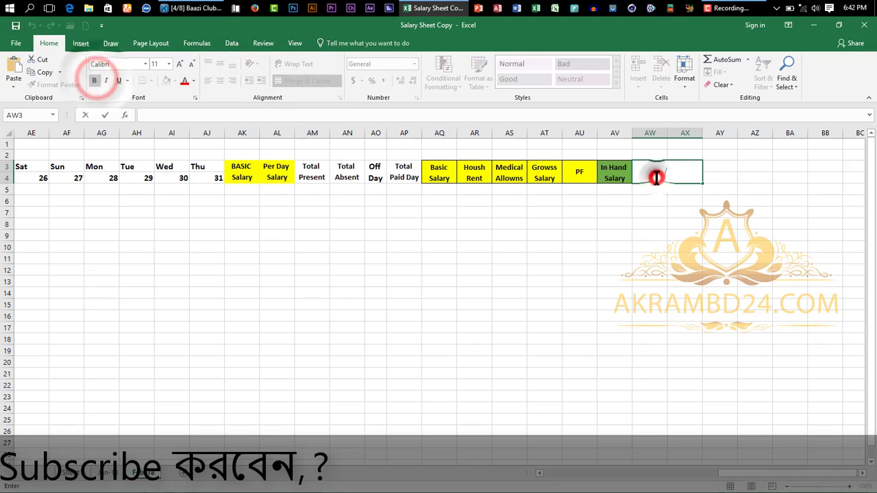
key("ctrl+v")
left_click(679, 228)
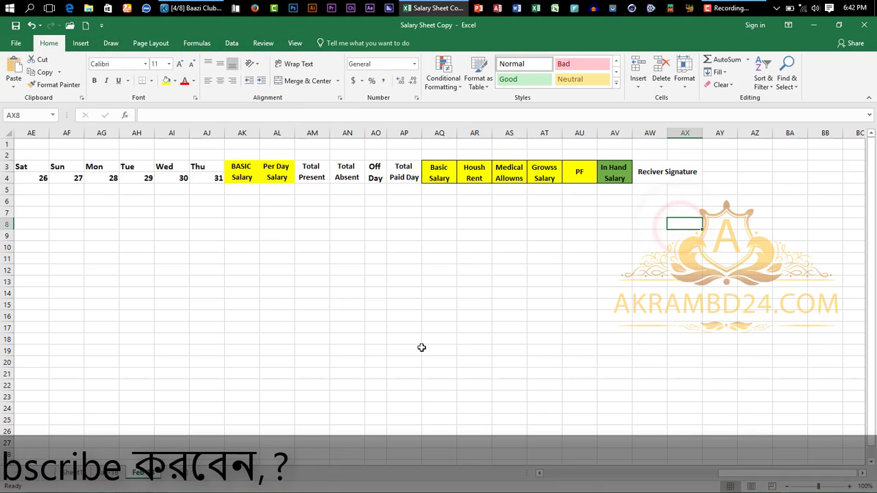
left_click_drag(726, 473, 519, 484)
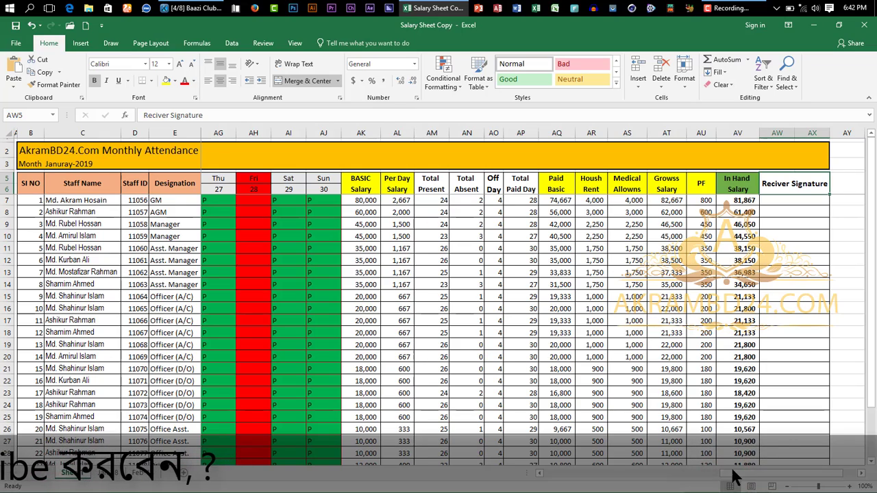
left_click_drag(734, 474, 490, 457)
left_click(140, 474)
Apply all borders plus a thick outside border to the Feb-18 table, from row 3 down through the staff rows in columns A to AX
left_click_drag(676, 473, 838, 473)
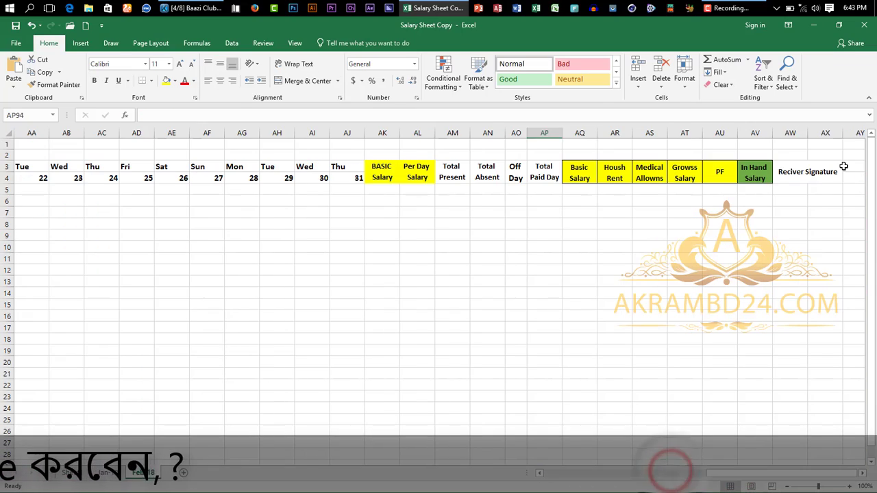
mouse_move(844, 167)
left_mouse_down()
mouse_move(781, 172)
mouse_move(790, 197)
left_mouse_up()
mouse_move(830, 168)
left_mouse_down()
mouse_move(2, 180)
mouse_move(20, 248)
left_mouse_up()
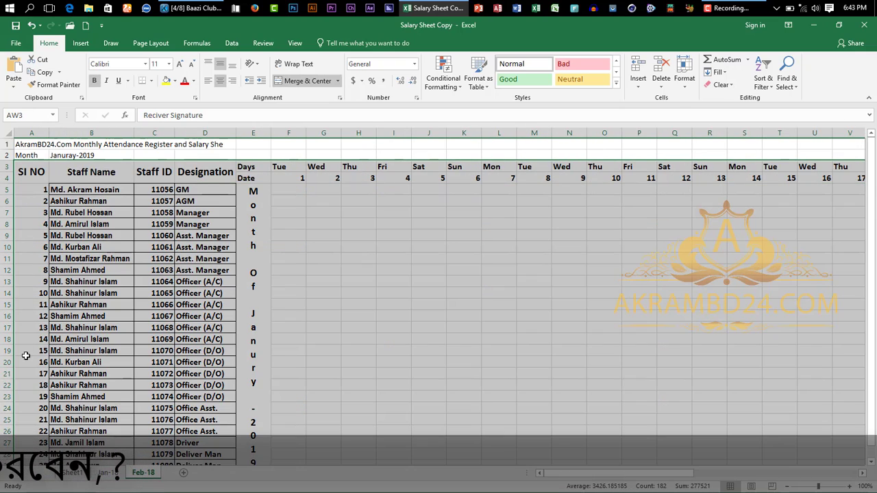
scroll(26, 355, "down", 2)
scroll(50, 364, "up", 2)
left_click(151, 80)
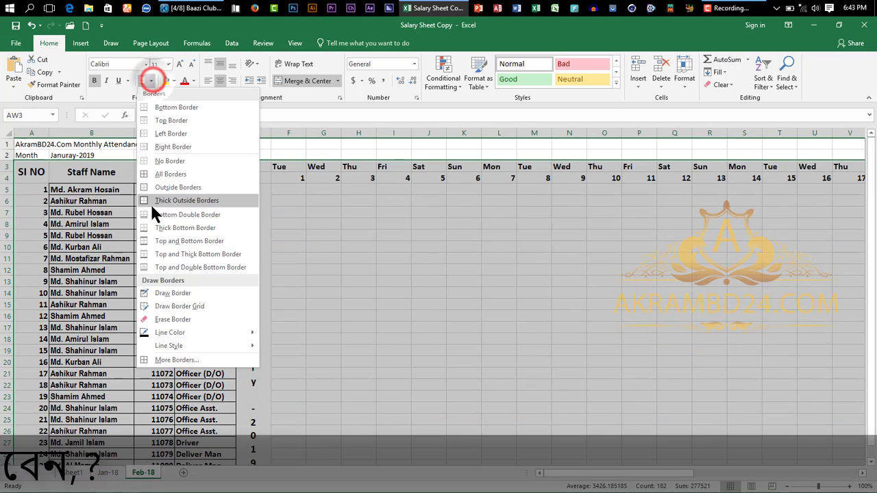
left_click(150, 201)
left_click(151, 80)
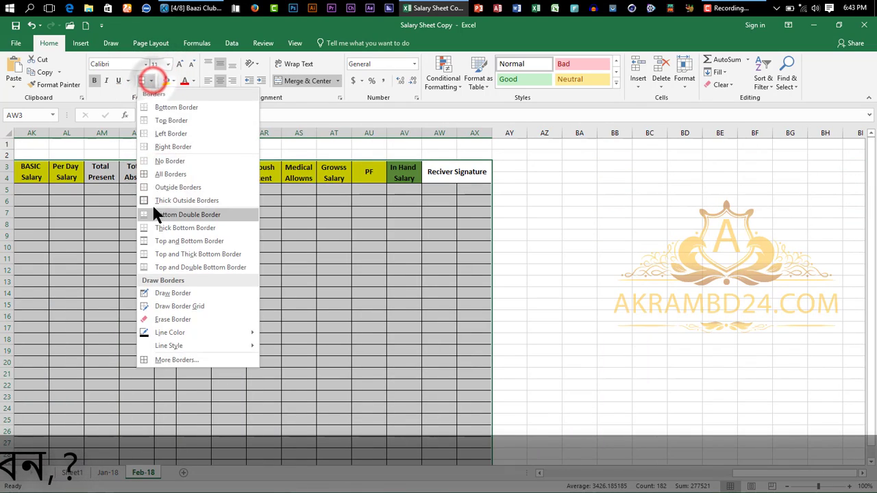
left_click(151, 203)
left_click(529, 408)
Merge and center the Feb-18 sheet's title across A1:K1
left_click_drag(751, 475, 545, 479)
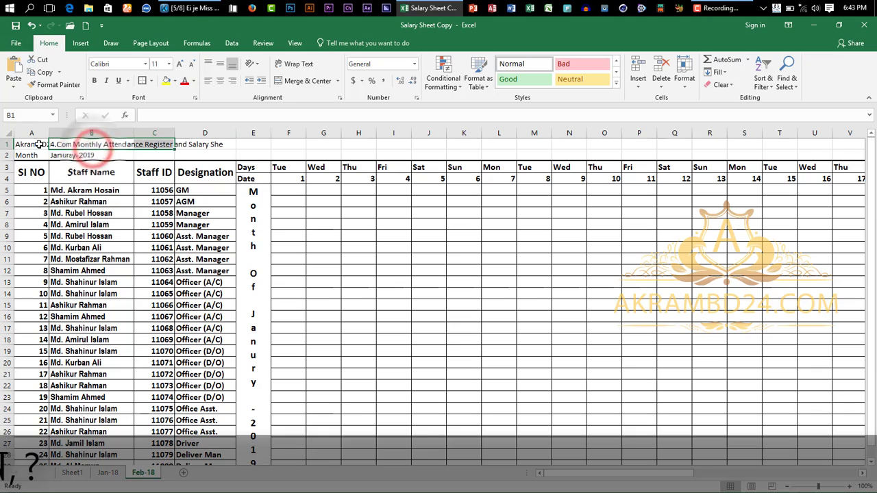
left_click_drag(24, 144, 229, 144)
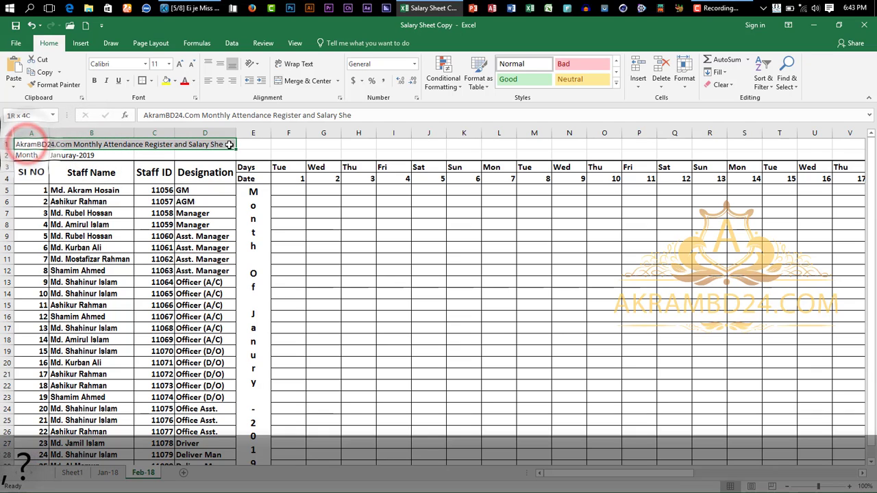
left_click(218, 64)
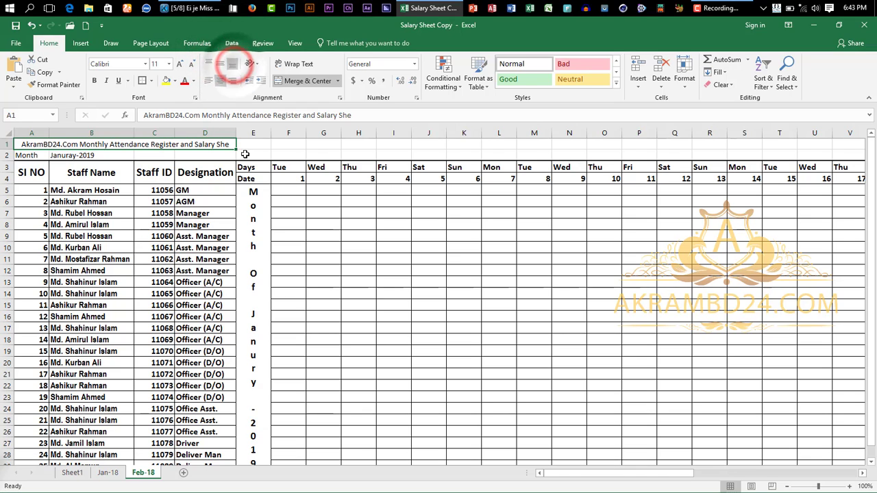
left_click_drag(305, 144, 456, 144)
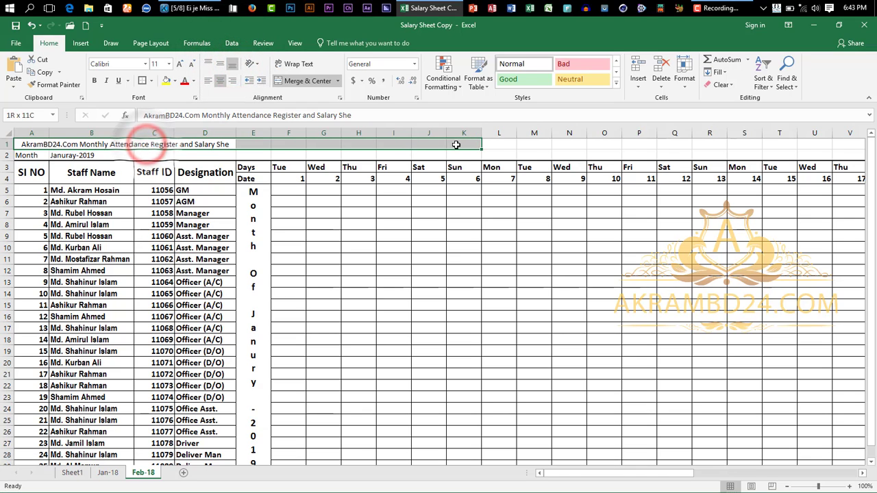
left_click(301, 79)
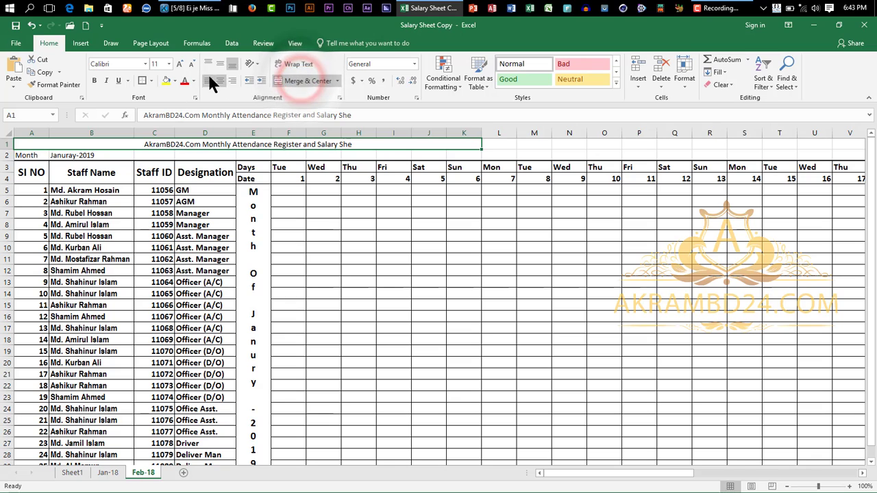
Make the merged title in row 1 bold and enlarge its font size to 20
left_click(94, 80)
left_click(180, 63)
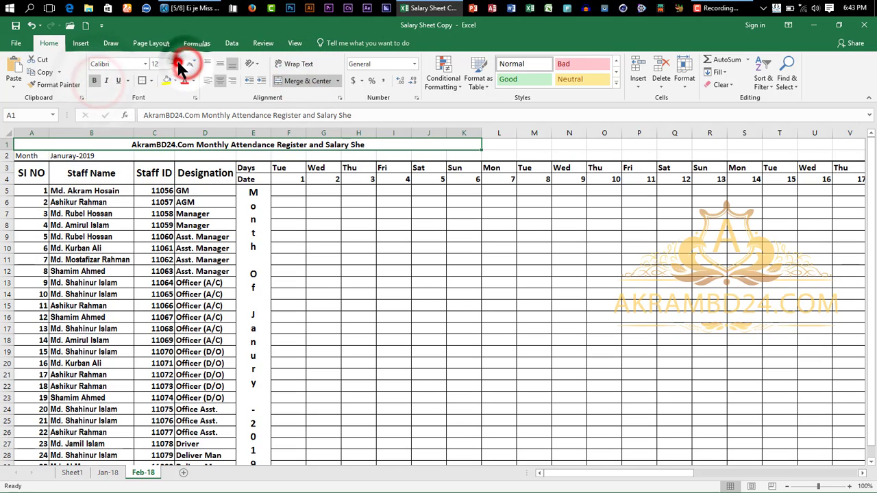
left_click(179, 64)
left_click(179, 64)
left_click(179, 63)
left_click(179, 63)
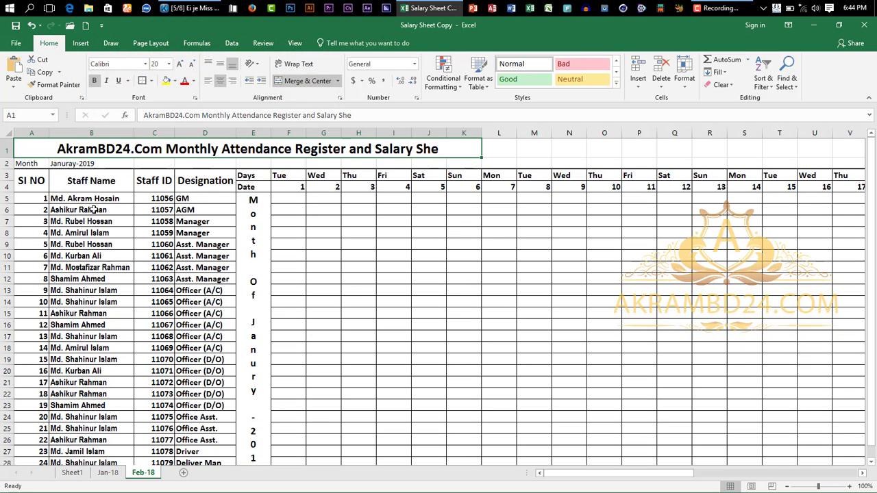
left_click(29, 155)
left_click(184, 209)
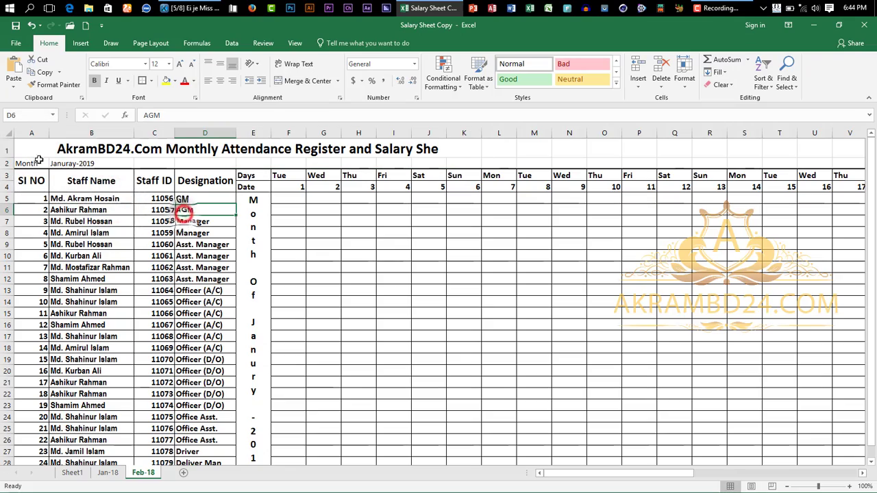
Compare with Sheet1's title band and give A1:AX2 on the Feb-18 sheet a thick outside border and a gold fill
left_click(71, 473)
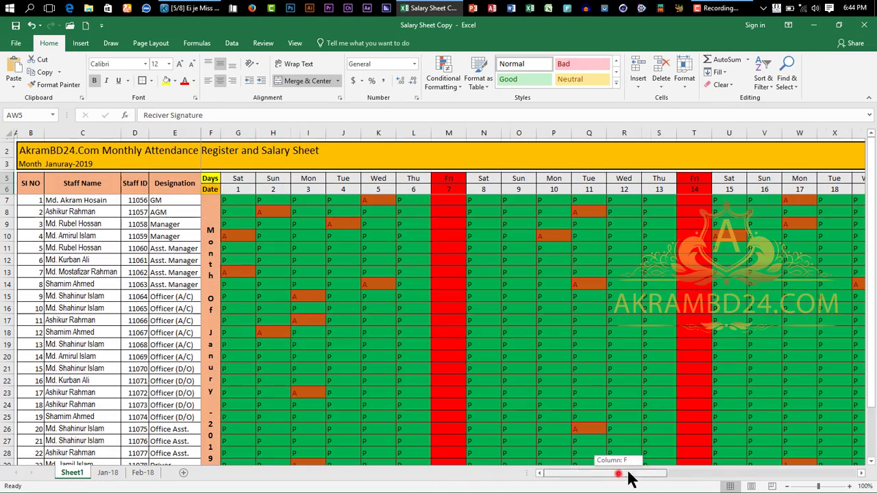
left_click_drag(629, 478, 480, 452)
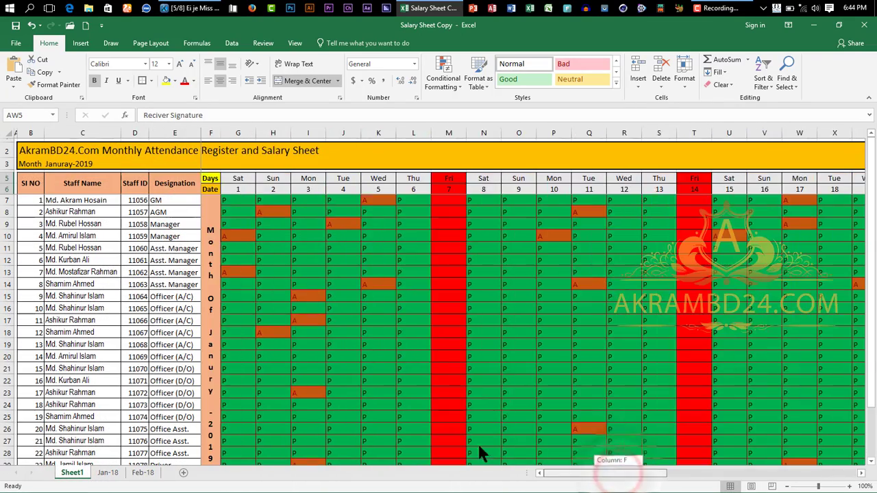
left_click(147, 473)
left_click(18, 144)
left_click_drag(20, 149, 797, 169)
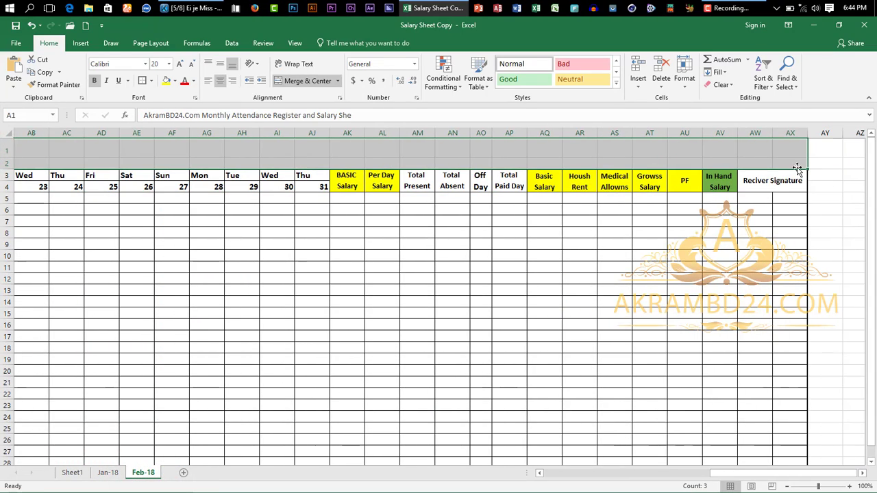
left_click(142, 81)
left_click(175, 80)
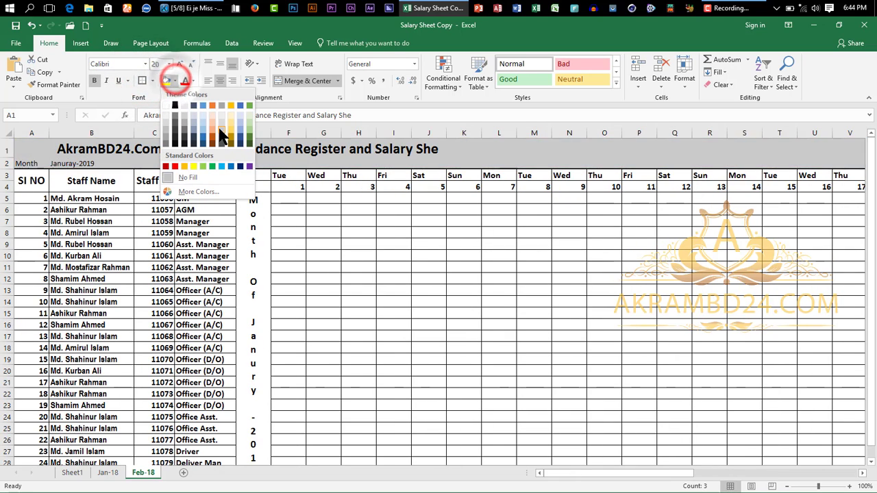
left_click(232, 104)
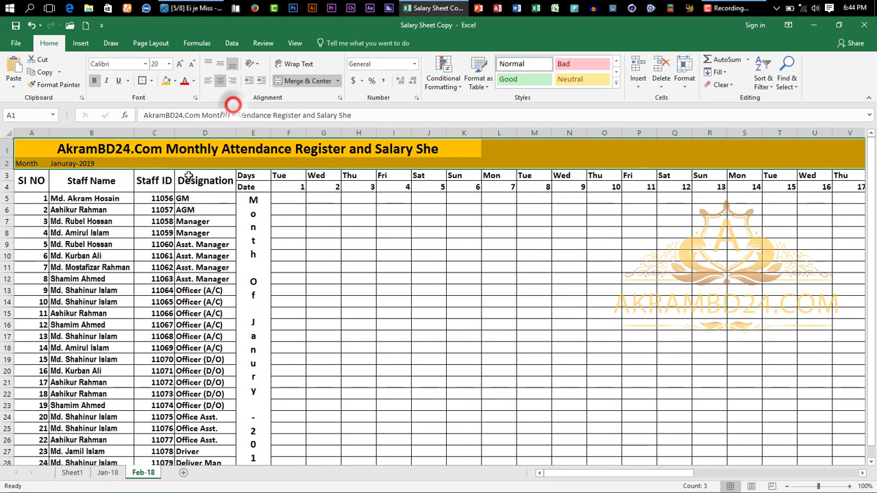
Left-align the title in A1 and complete it as "AkramBD24.Com Monthly Attendance Register and Salary Sheet"
left_click(77, 146)
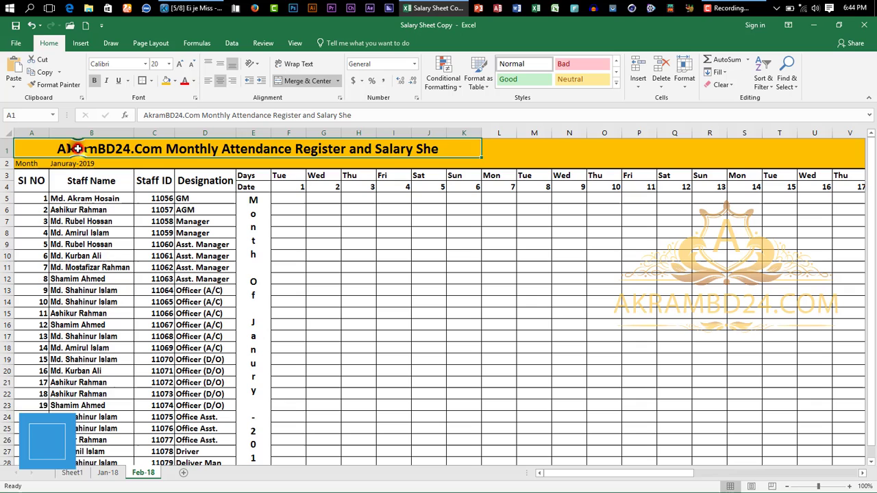
left_click(208, 81)
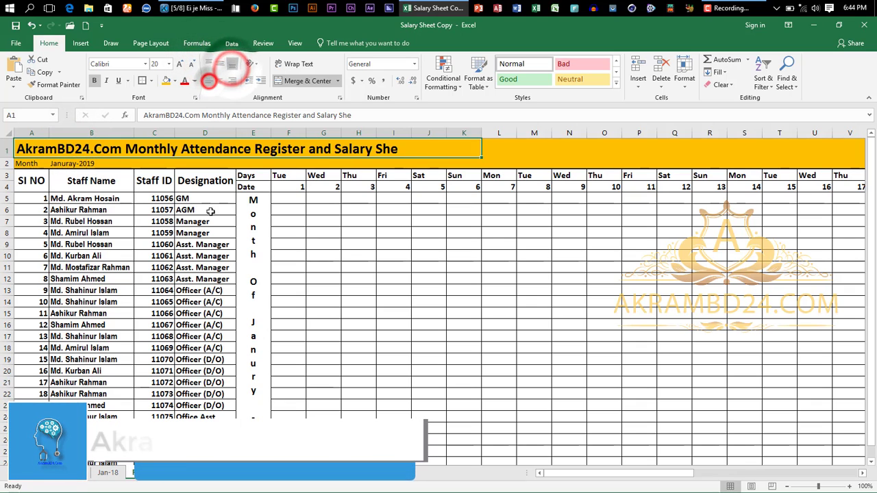
double_click(404, 150)
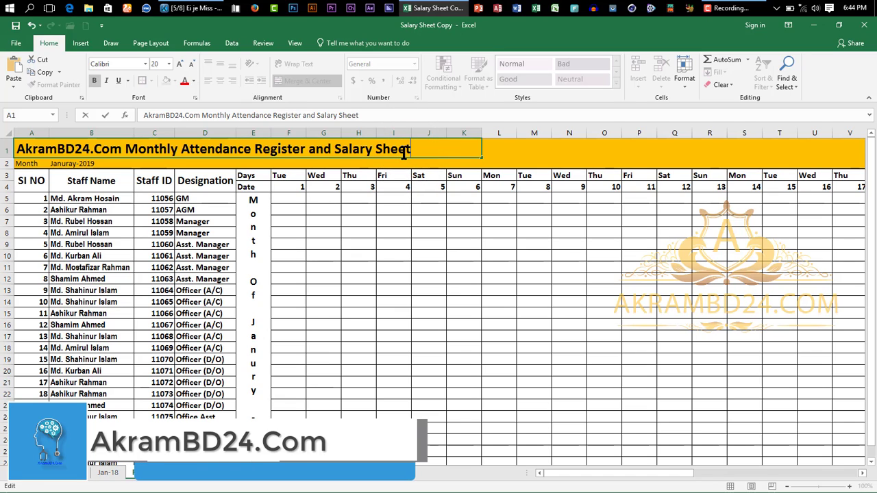
left_click(435, 224)
Make the month label and value in A2:B2 bold with font size 12
left_click_drag(32, 164, 91, 164)
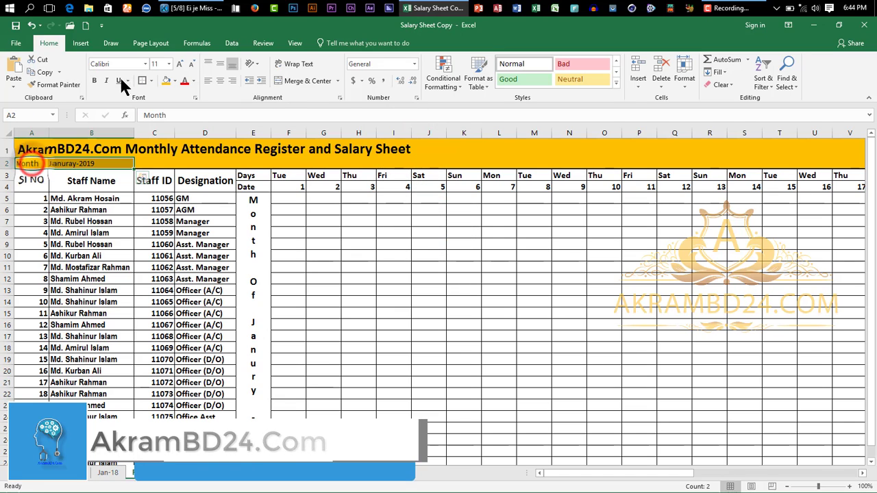
left_click(92, 79)
left_click(182, 64)
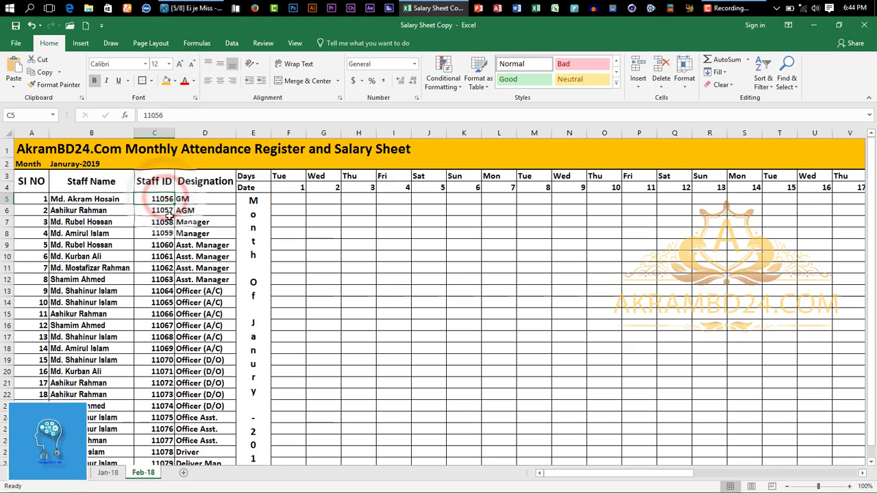
Fill the staff headings in A3:D4 and the vertical month label in column E with light blue
left_click_drag(27, 182, 205, 181)
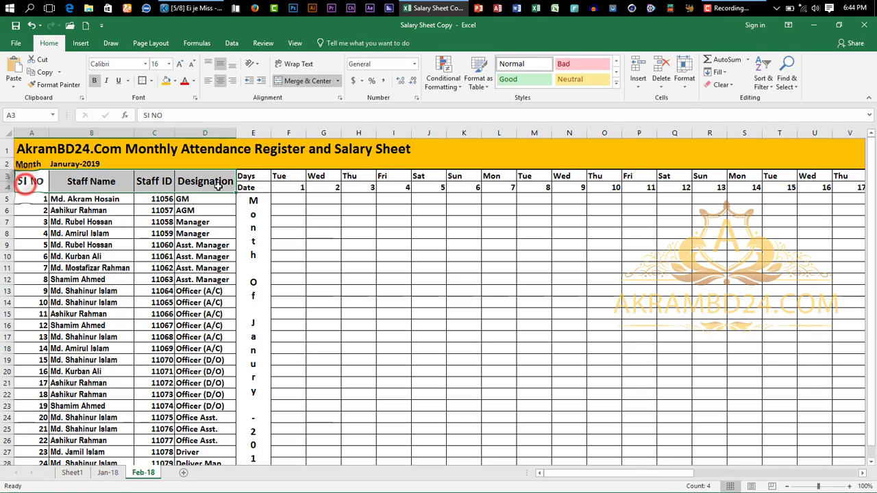
left_click(175, 81)
left_click(204, 130)
left_click(266, 223)
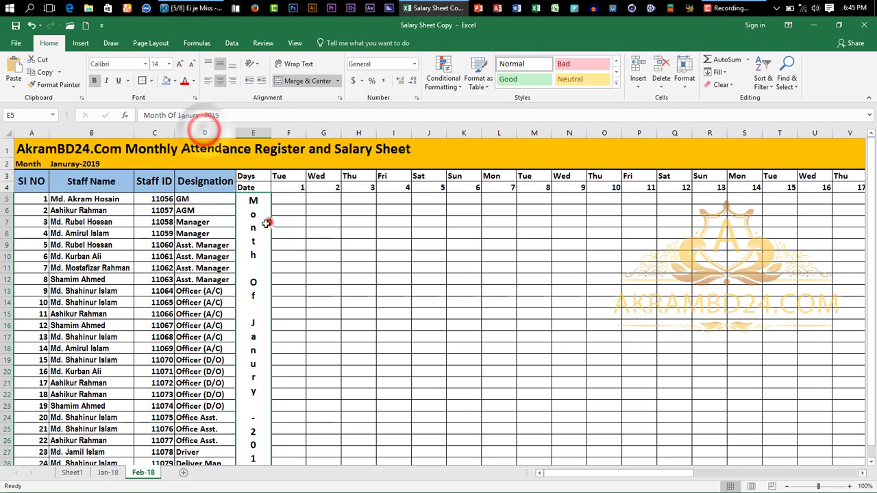
left_click(168, 81)
left_click(362, 289)
Check the heading colours on Sheet1 and fill the Days and Date cells E3:E4 on the Feb-18 sheet with yellow
left_click(72, 473)
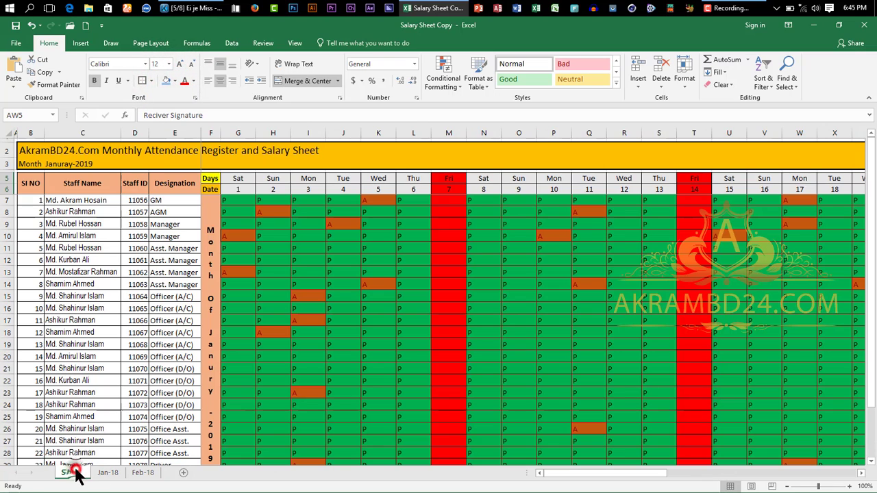
left_click(143, 473)
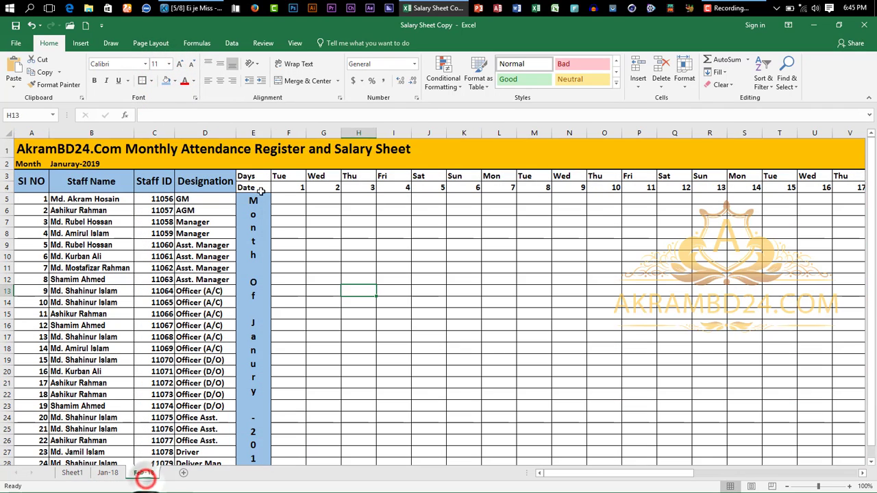
left_click_drag(245, 177, 246, 188)
left_click(175, 81)
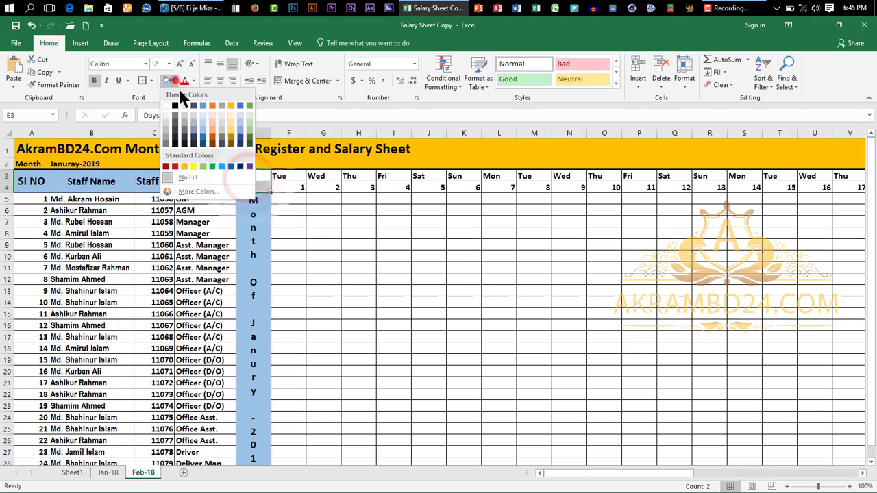
left_click(183, 166)
left_click(275, 222)
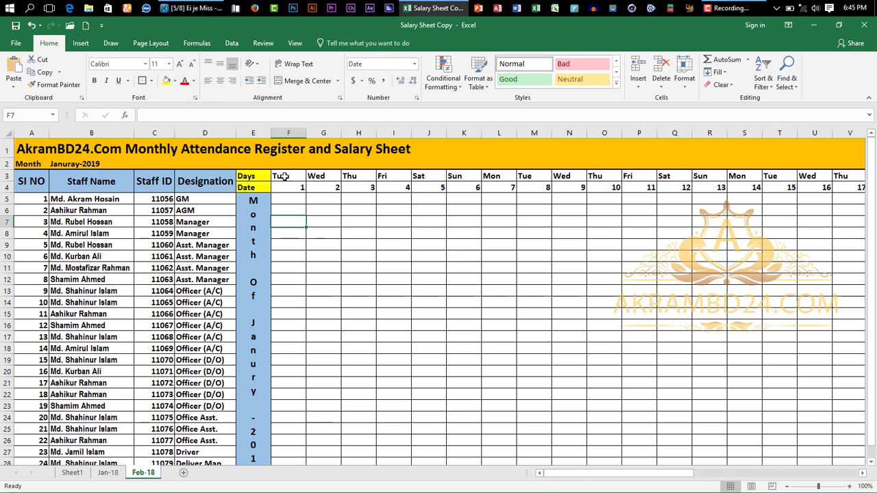
left_click(283, 177)
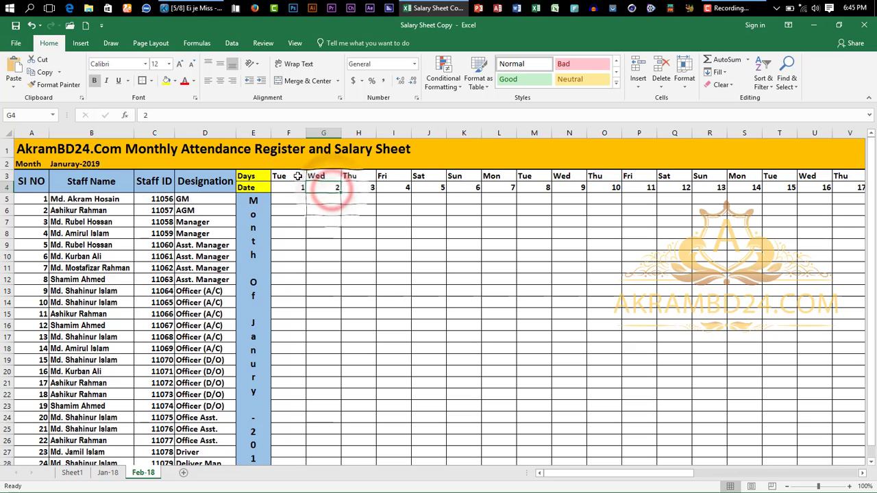
Start a formula-based conditional formatting rule for cell F3 that checks whether the day in $F$3 is "Fri"
left_click(440, 74)
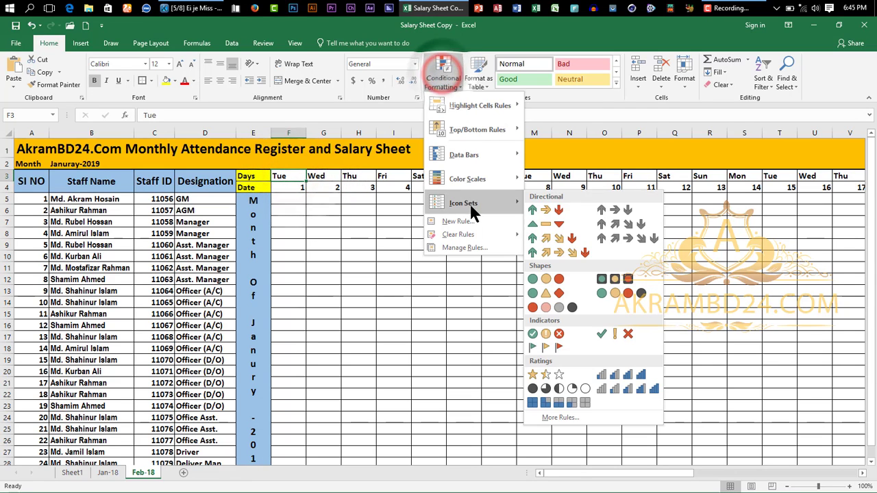
left_click(473, 223)
left_click(404, 166)
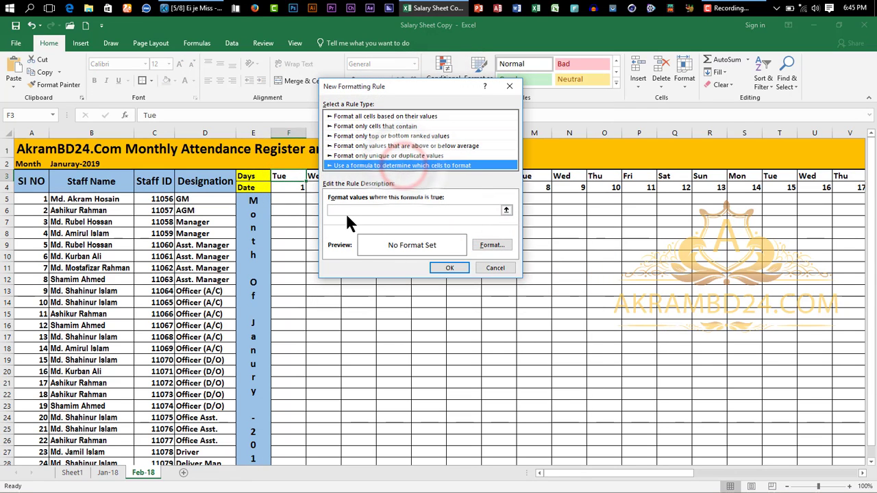
left_click(346, 211)
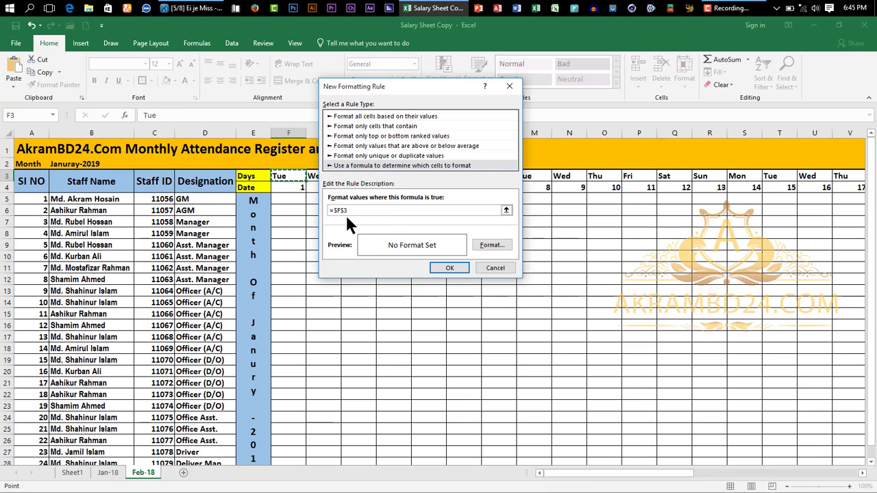
type(",")
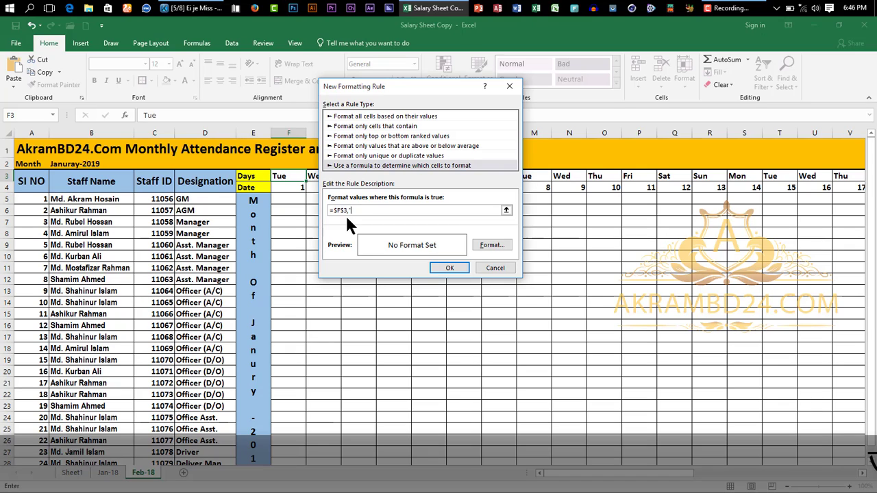
type("\"Fri\"")
Give the Friday rule a red fill, make its cell reference relative as F3, and apply the rule
left_click(482, 245)
left_click(342, 170)
left_click(334, 170)
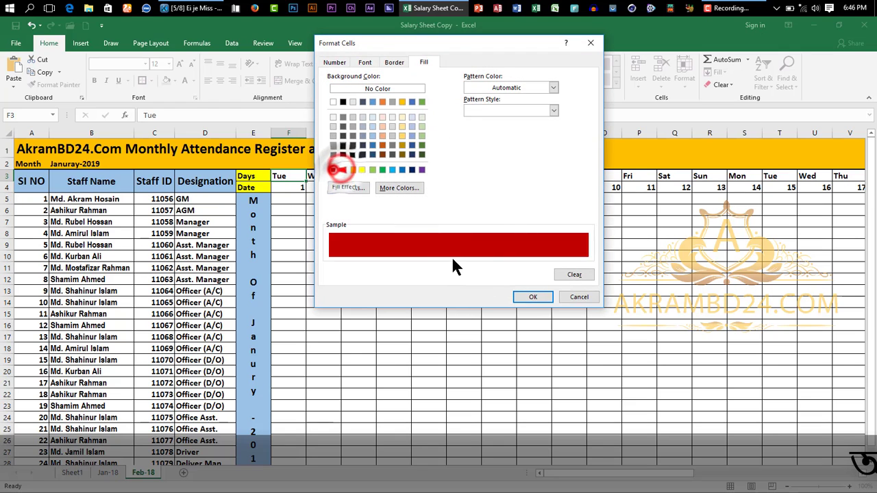
left_click(342, 170)
left_click(533, 297)
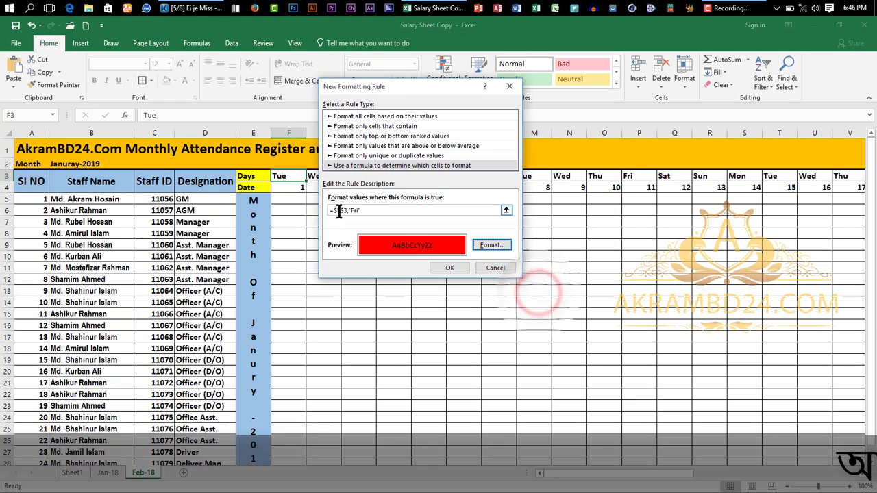
left_click(339, 211)
left_click(337, 211)
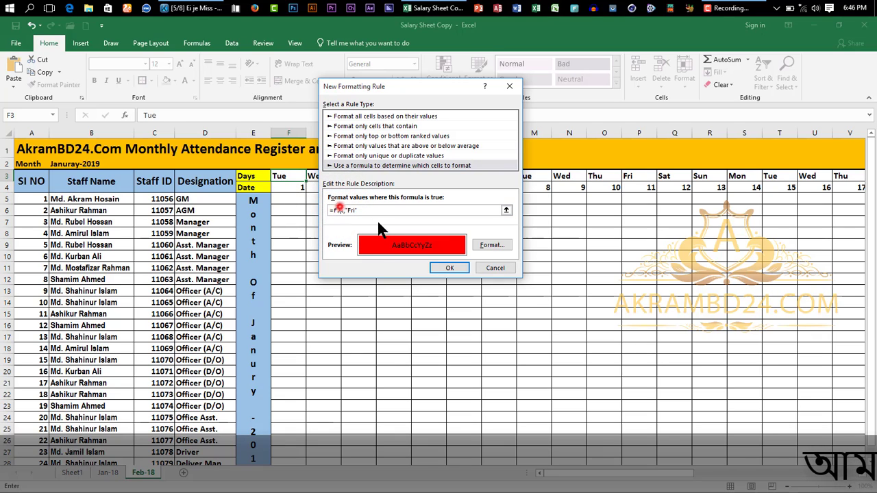
left_click(445, 268)
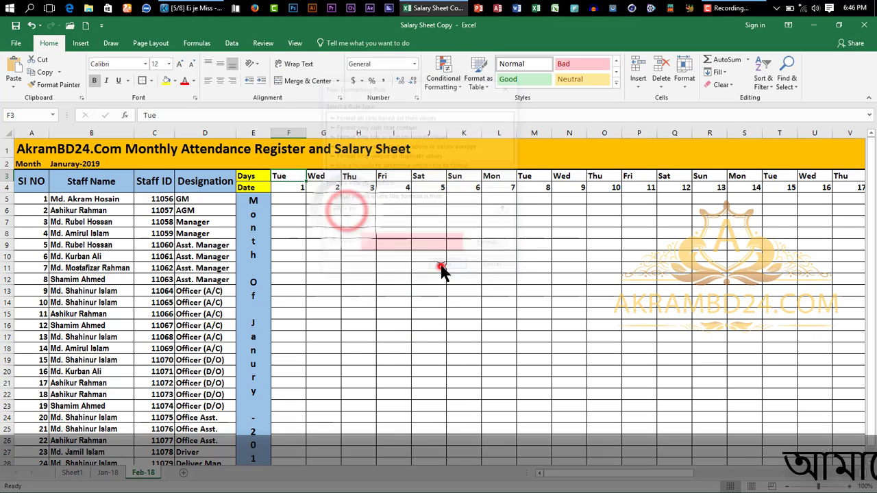
Copy the formatting of F3 across the day and date rows and the attendance grid, from F3 through column AJ
left_click(55, 85)
mouse_move(279, 176)
left_mouse_down()
mouse_move(677, 187)
mouse_move(830, 225)
mouse_move(869, 265)
mouse_move(570, 265)
mouse_move(573, 433)
mouse_move(596, 449)
mouse_move(606, 437)
left_mouse_up()
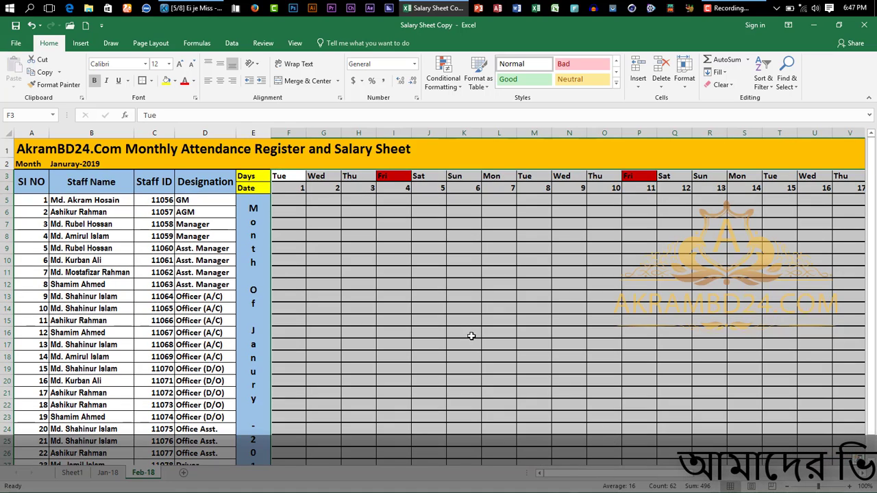
mouse_move(675, 473)
left_mouse_down()
mouse_move(778, 474)
mouse_move(658, 473)
left_mouse_up()
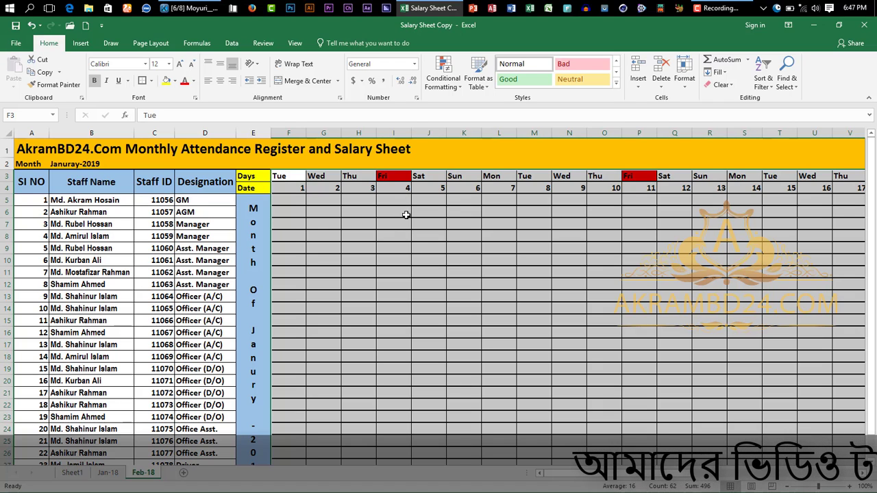
Try to carry the red Friday format of I3 down to the date cell I4, undoing the fill and trying Format Painter
left_click(407, 214)
left_click(393, 176)
left_click_drag(411, 181, 410, 189)
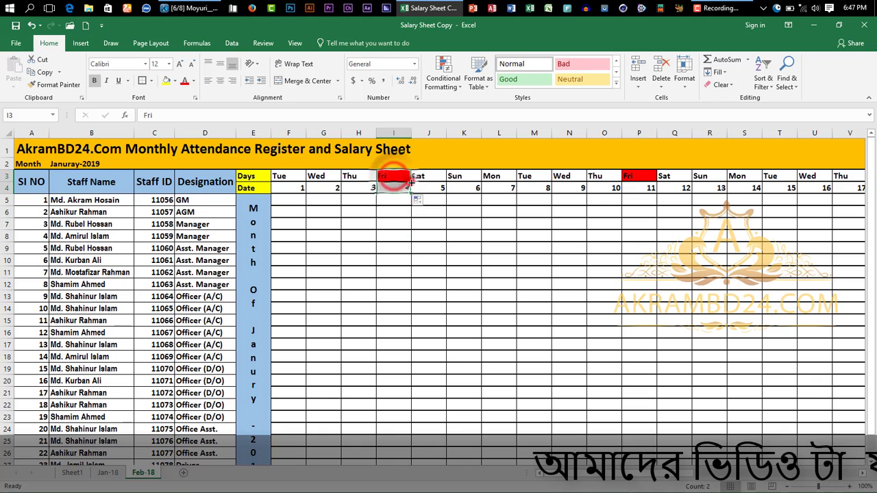
key("ctrl+z")
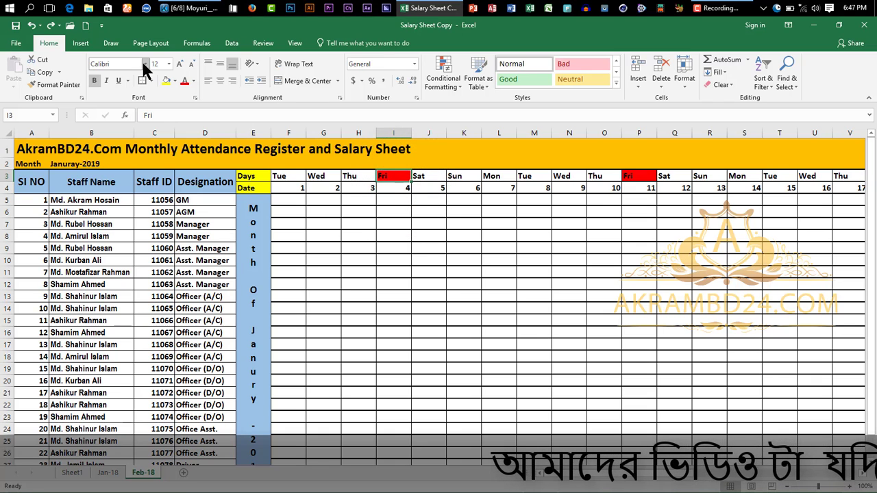
mouse_move(387, 192)
left_mouse_down()
mouse_move(394, 473)
mouse_move(394, 450)
left_mouse_up()
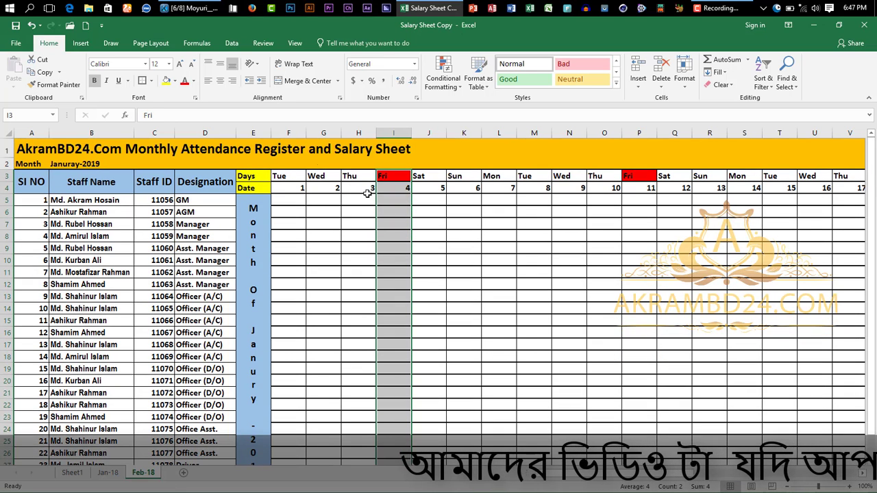
left_click(423, 234)
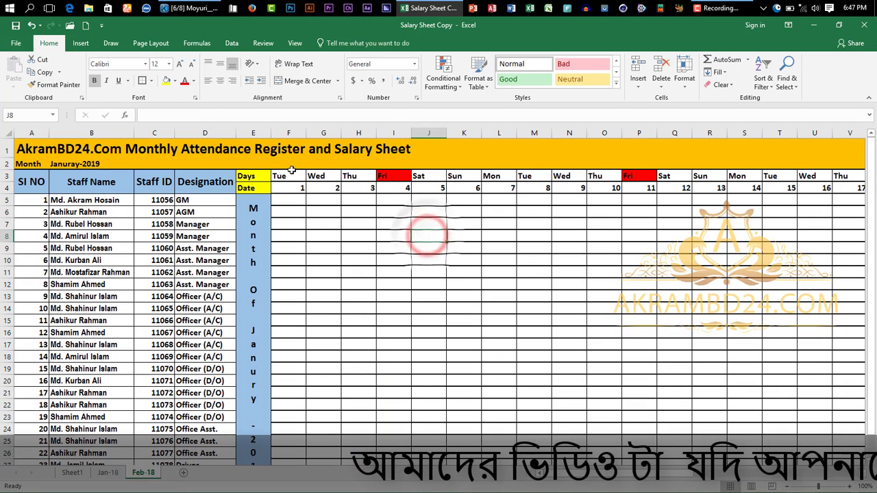
left_click(53, 84)
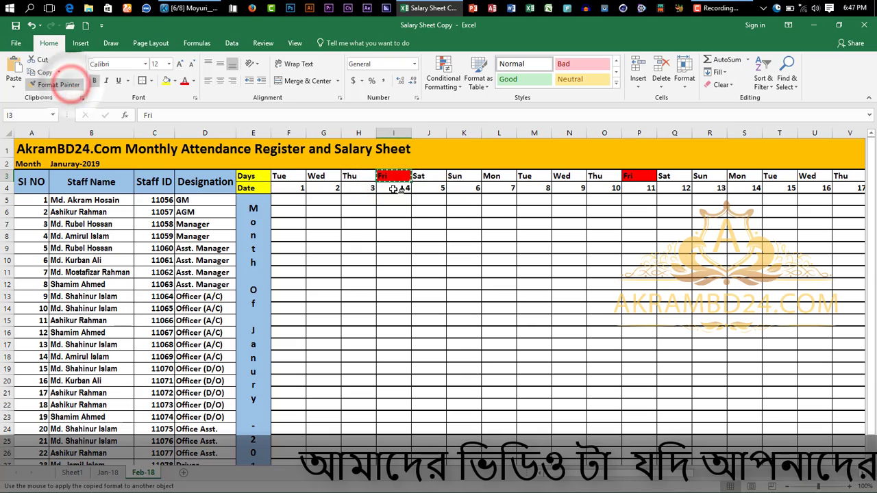
left_click(394, 188)
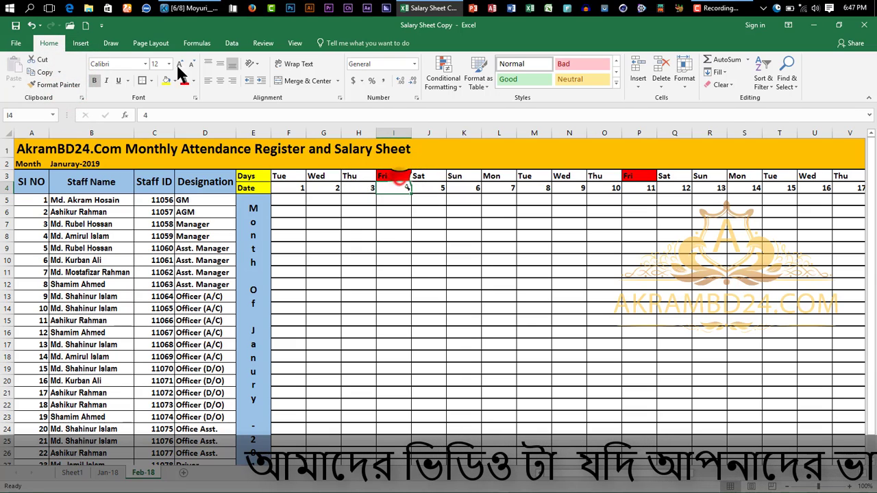
Fill the first two Friday columns, I and P, with red from the date row down to the last staff row
left_click(167, 80)
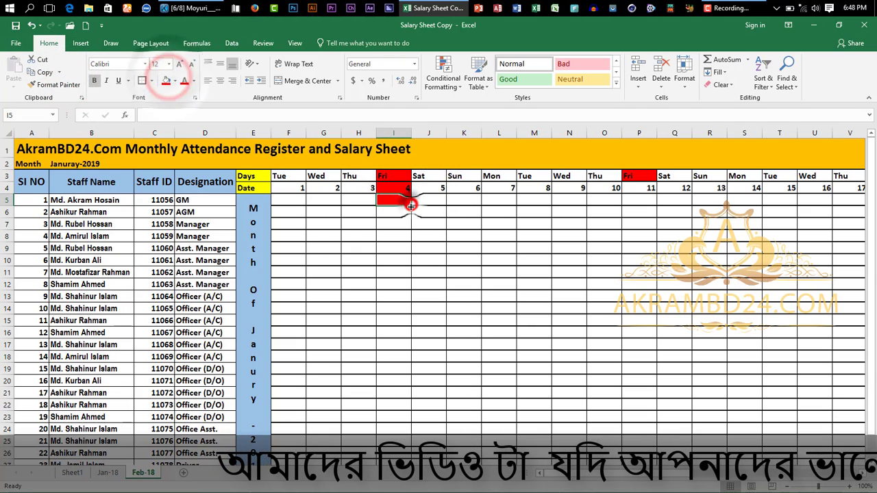
left_click_drag(411, 205, 396, 449)
scroll(684, 308, "up", 1)
left_click(639, 188)
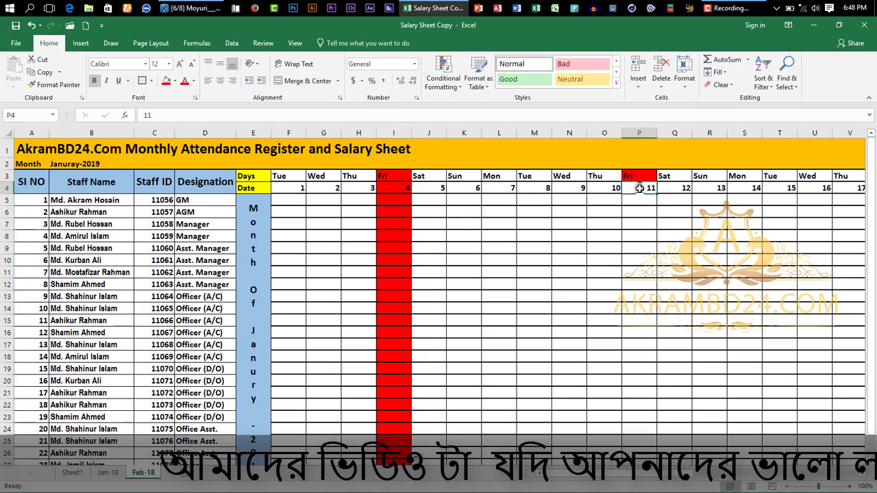
left_click(166, 80)
left_click_drag(657, 206, 651, 449)
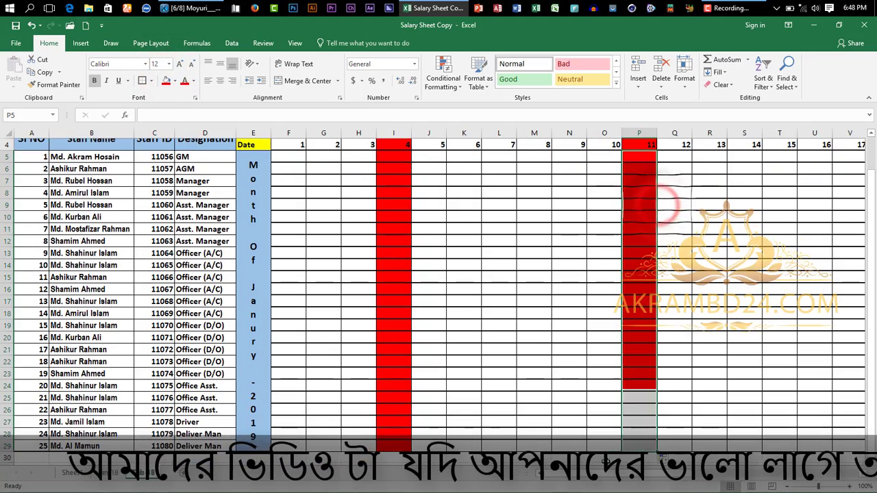
Fill the Friday columns for the 18th and 25th, W and AD, with red from row 4 down through the staff rows
left_click_drag(558, 473, 612, 481)
scroll(541, 416, "up", 1)
left_click_drag(527, 188, 513, 421)
scroll(711, 418, "up", 2)
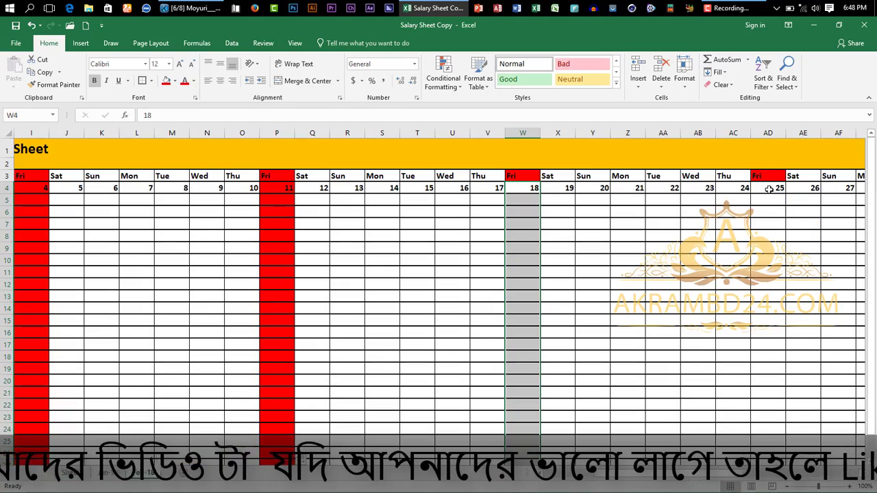
left_click_drag(769, 189, 778, 476)
scroll(766, 434, "up", 1)
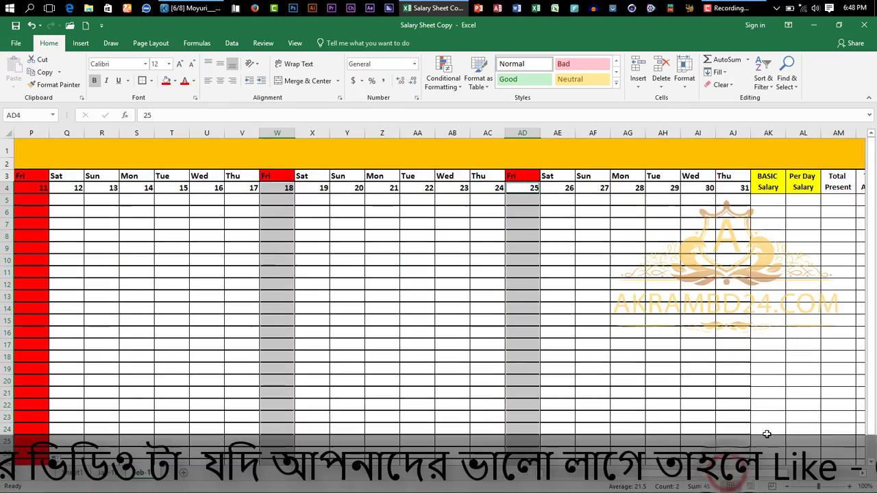
left_click(166, 81)
left_click(464, 261)
scroll(464, 260, "left", 5)
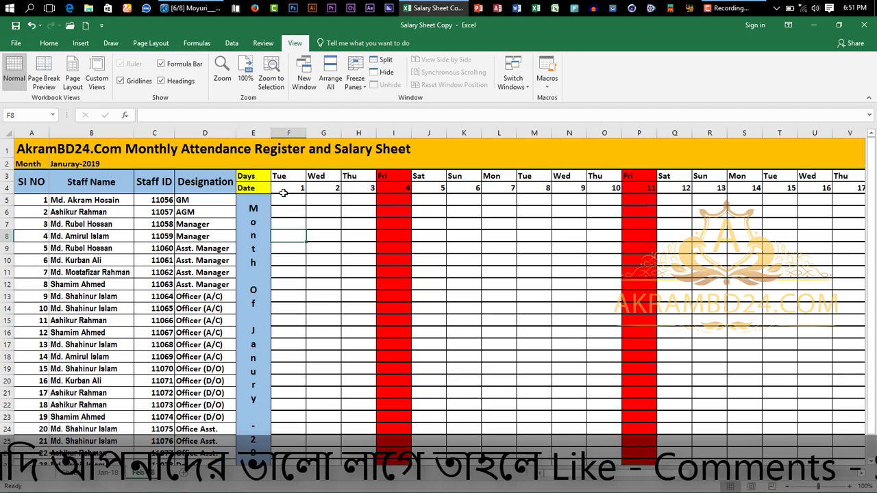
Create an Equal To conditional formatting rule for the value P on the attendance cells F5:AJ29
left_click_drag(280, 199, 702, 433)
scroll(236, 218, "up", 2)
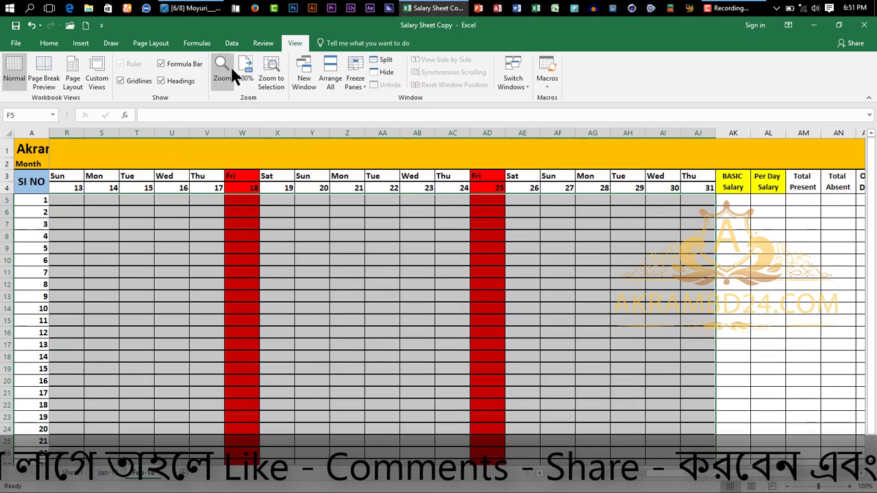
left_click(49, 43)
left_click(444, 74)
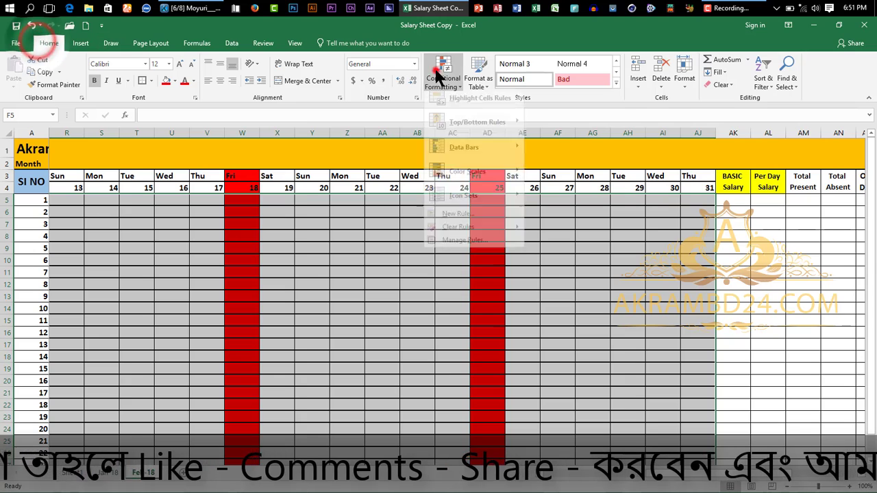
mouse_move(473, 107)
left_click(563, 179)
left_click(349, 181)
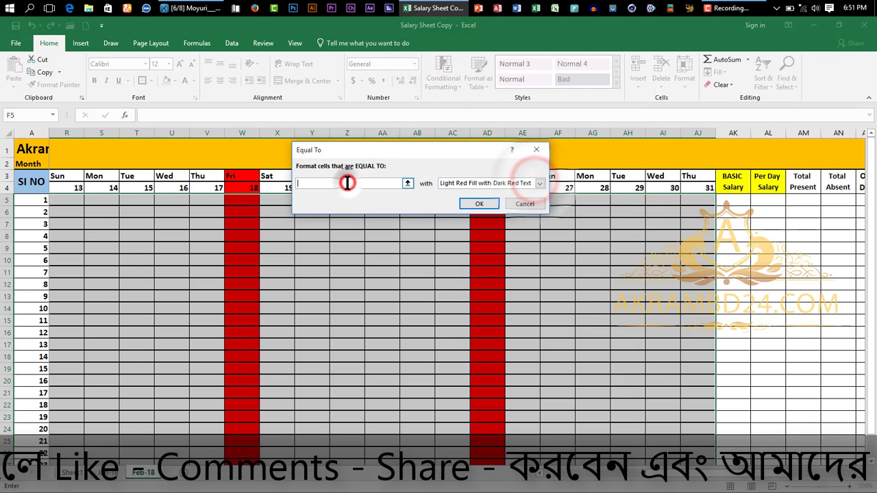
type("P")
Pick the Red Border preset for the P rule, customise it with a green fill, and apply the rule
left_click(519, 183)
left_click(500, 232)
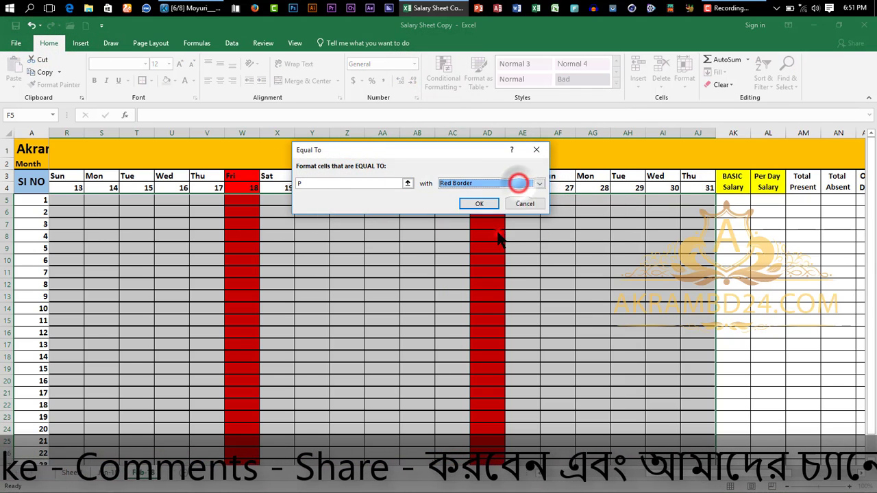
left_click(482, 183)
left_click(481, 236)
left_click(354, 158)
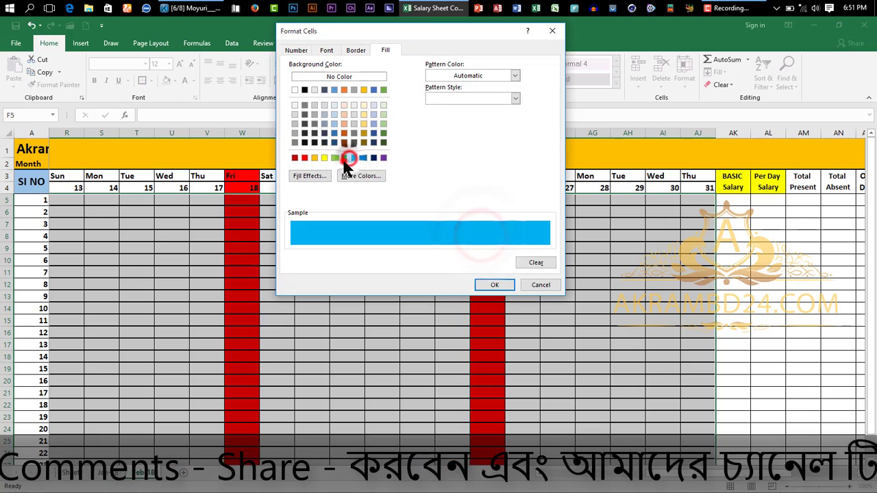
left_click(344, 158)
left_click(494, 284)
left_click(474, 205)
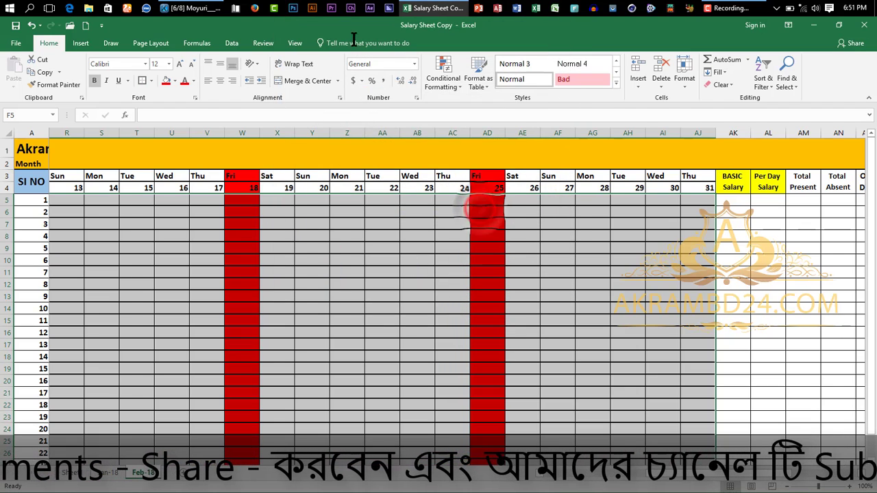
Add an Equal To conditional formatting rule for the value A on the same attendance cells with a custom dark orange fill
left_click(443, 77)
mouse_move(512, 110)
left_click(550, 179)
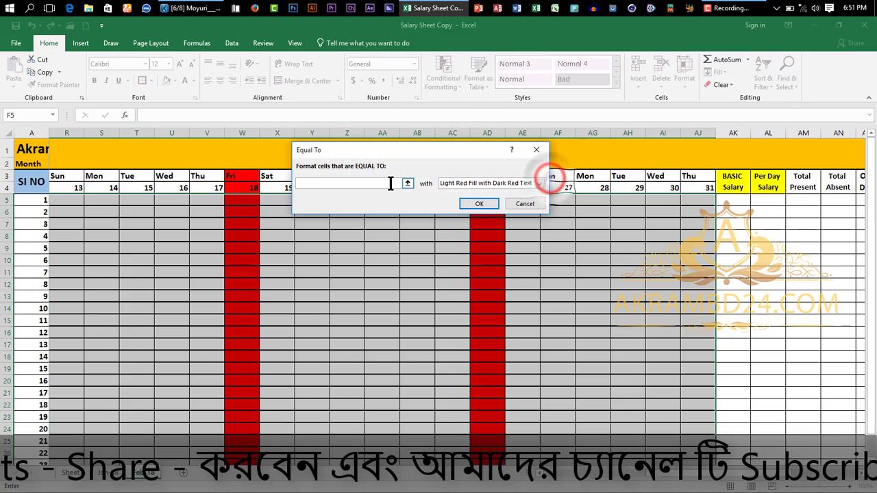
left_click(386, 182)
type("A")
left_click(490, 182)
left_click(490, 236)
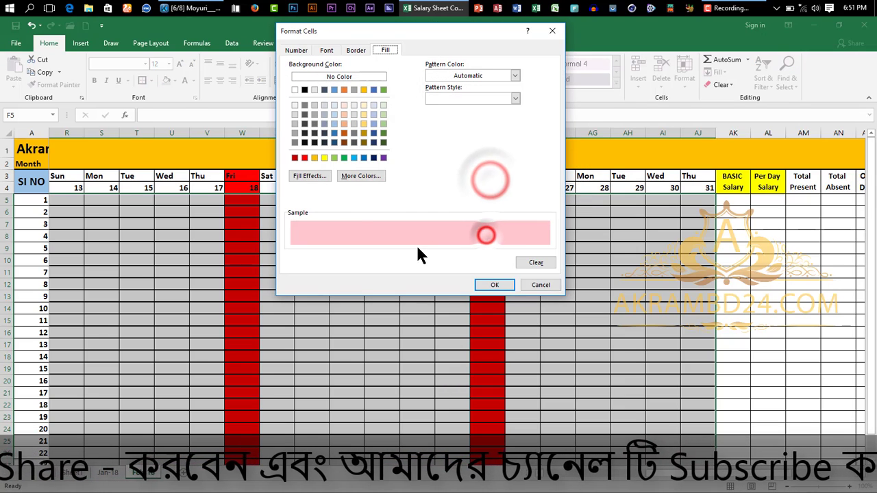
left_click(344, 132)
left_click(488, 285)
left_click(484, 202)
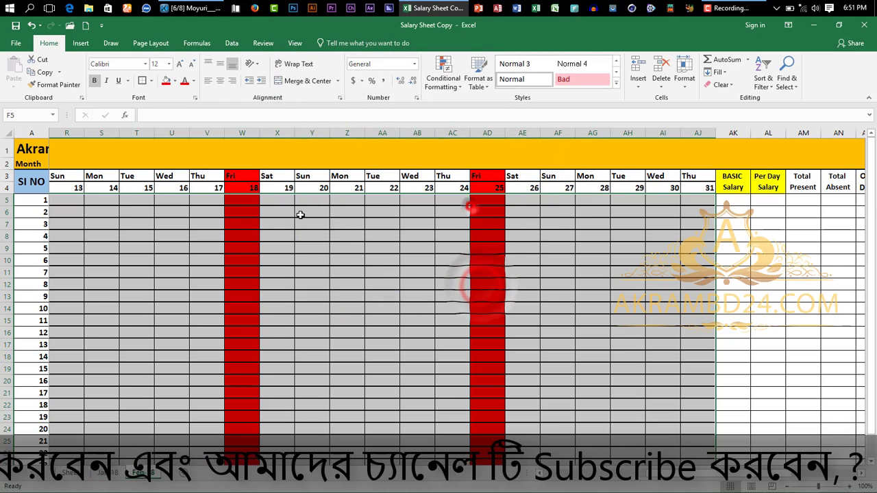
Replace all blank cells in the selected attendance range with P
left_click(791, 83)
left_click(809, 111)
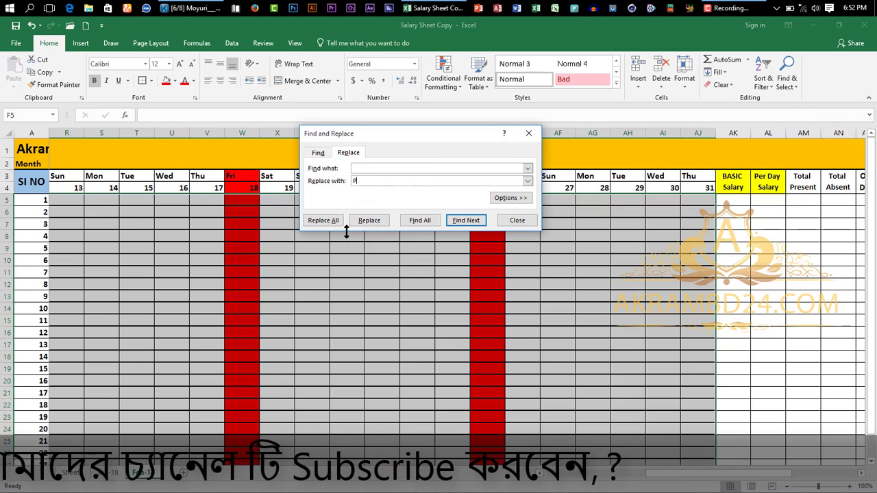
left_click(325, 220)
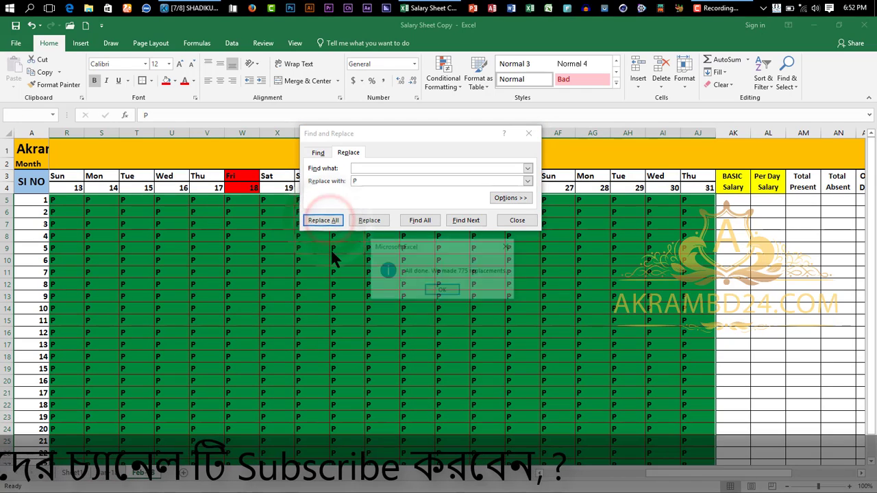
left_click(451, 290)
left_click(517, 220)
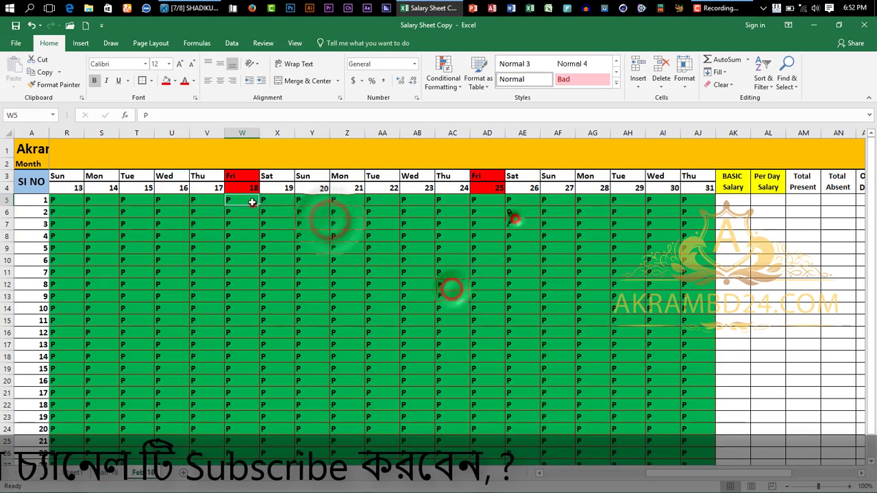
Clear the P marks for every employee in the Friday 18 and Friday 25 columns
left_click(245, 212)
left_click_drag(247, 214, 244, 453)
key("BackSpace")
left_click(315, 224)
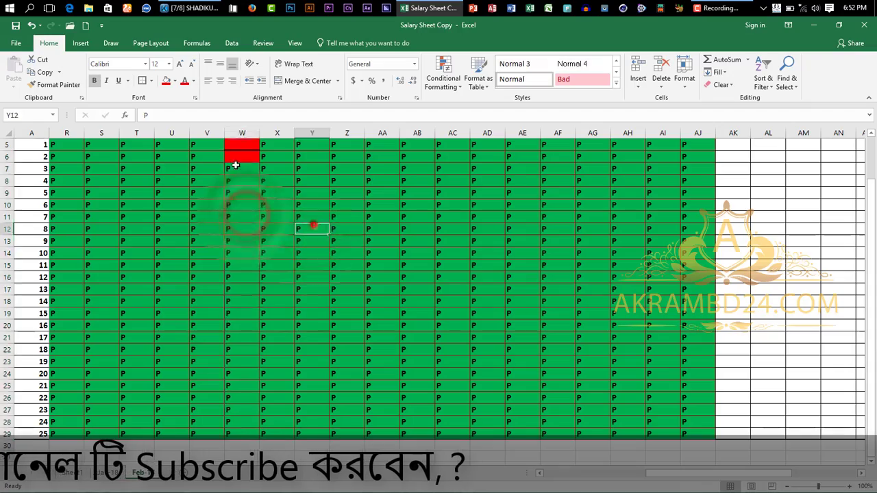
left_click_drag(235, 167, 241, 439)
key("Delete")
left_click(316, 310)
scroll(389, 362, "up", 2)
left_click_drag(488, 199, 483, 453)
key("Delete")
Clear the P marks for all employees under Friday 4 and Friday 11
left_click_drag(754, 473, 651, 473)
scroll(589, 419, "up", 2)
left_click_drag(397, 201, 400, 443)
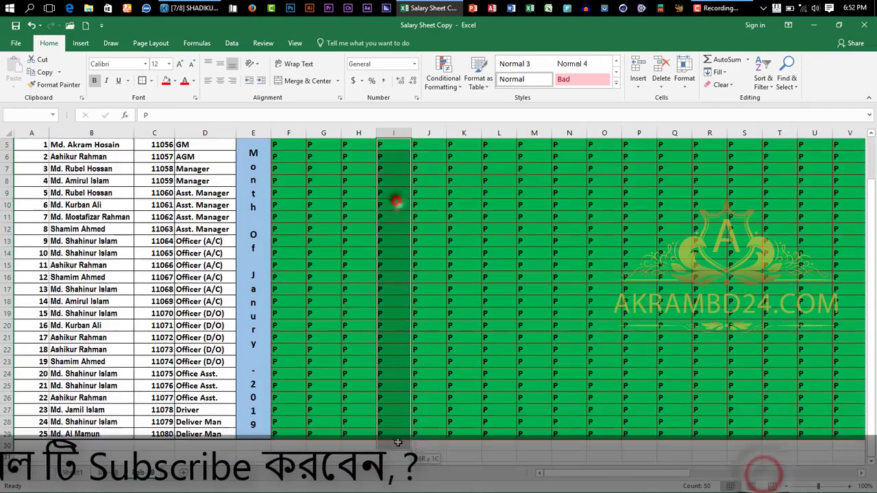
key("Delete")
scroll(400, 411, "up", 2)
left_click_drag(640, 202, 623, 474)
key("Delete")
Mark scattered absences with a for various employees between dates 1 and 14
left_click(334, 331)
type("a")
left_click(463, 307)
type("a")
left_click(498, 285)
type("a")
left_click(488, 380)
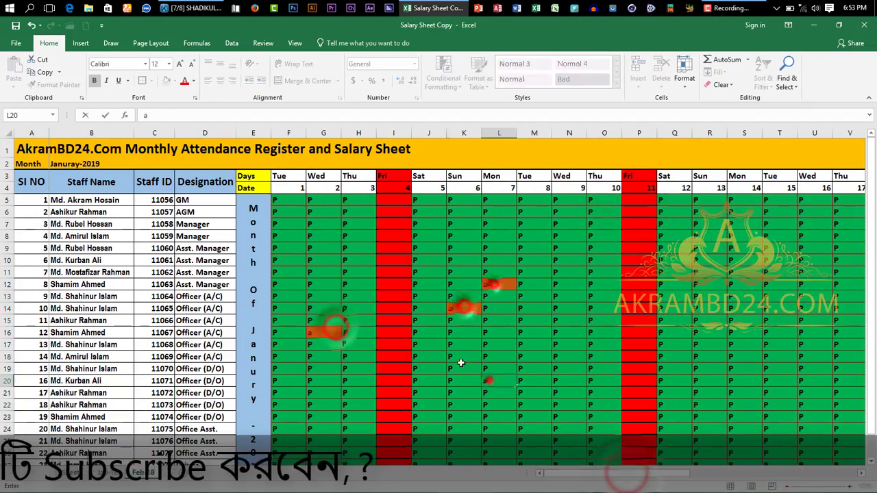
left_click(547, 211)
type("a")
left_click(325, 212)
type("a")
left_click(325, 259)
type("a")
left_click(352, 247)
type("a")
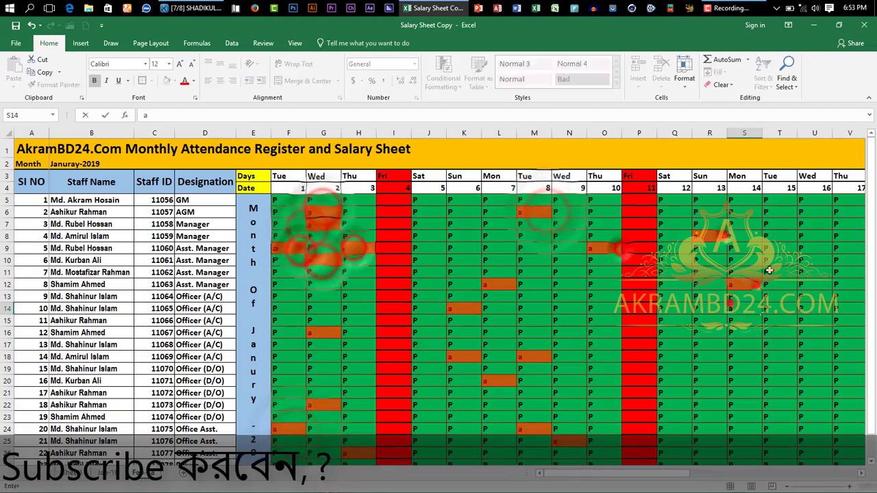
Mark further scattered absences between dates 17 and 23 with a, correcting the double aa entries to a
left_click(856, 313)
left_click(856, 298)
left_click(840, 244)
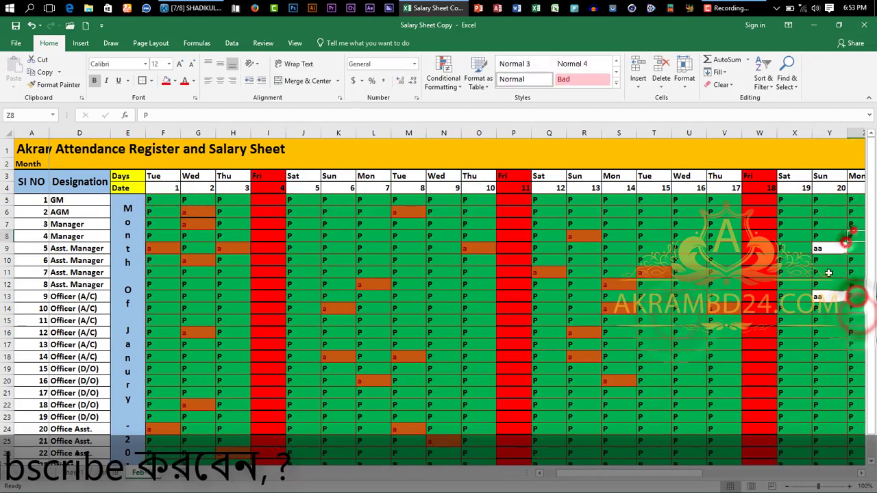
left_click(824, 297)
left_click(826, 340)
type("a")
left_click(820, 365)
type("a")
left_click(797, 334)
type("a")
left_click(834, 342)
type("a")
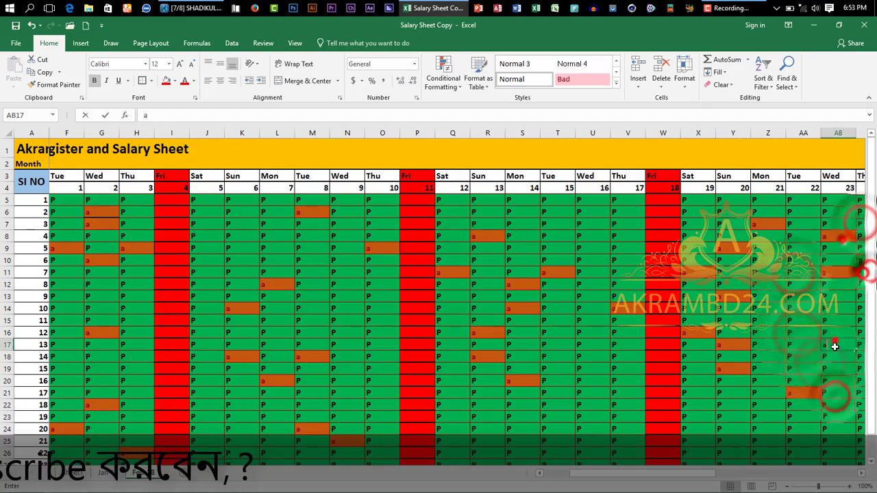
left_click(760, 405)
left_click(730, 448)
type("a")
left_click(796, 461)
left_click(632, 392)
left_click_drag(706, 473, 777, 473)
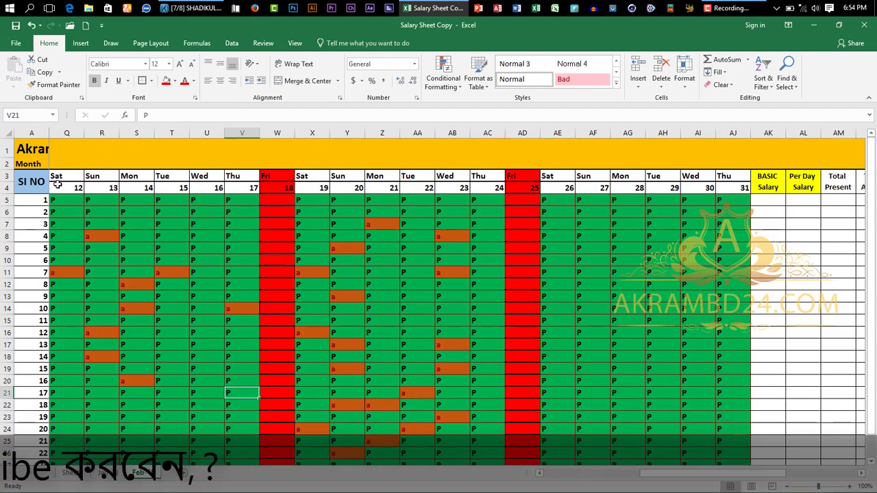
Copy the employees' BASIC Salary values from Sheet1 and select cell AK5 on the Feb-18 sheet as the destination
left_click(59, 476)
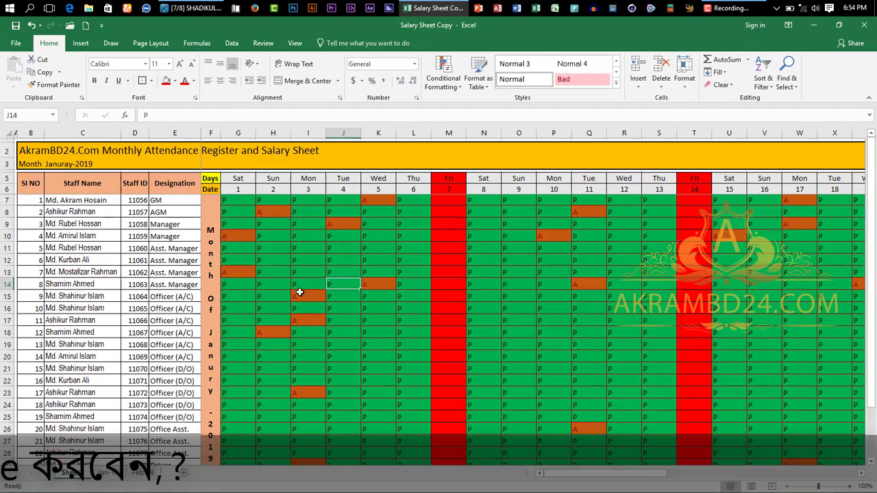
left_click_drag(634, 473, 787, 471)
left_click_drag(542, 200, 541, 431)
scroll(549, 387, "up", 2)
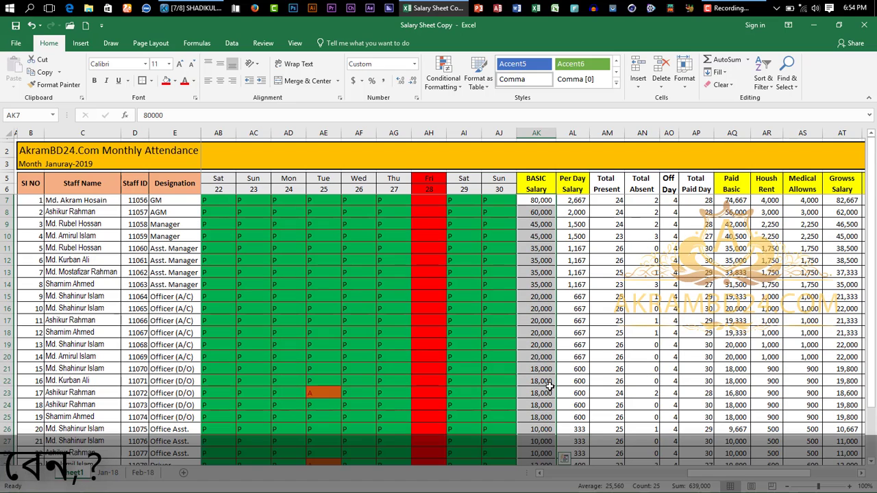
left_click(144, 473)
left_click(766, 199)
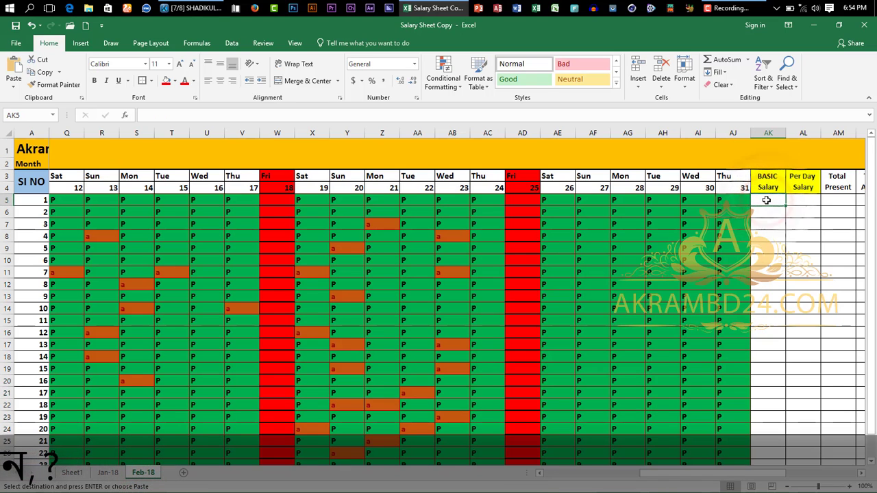
key("ctrl+z")
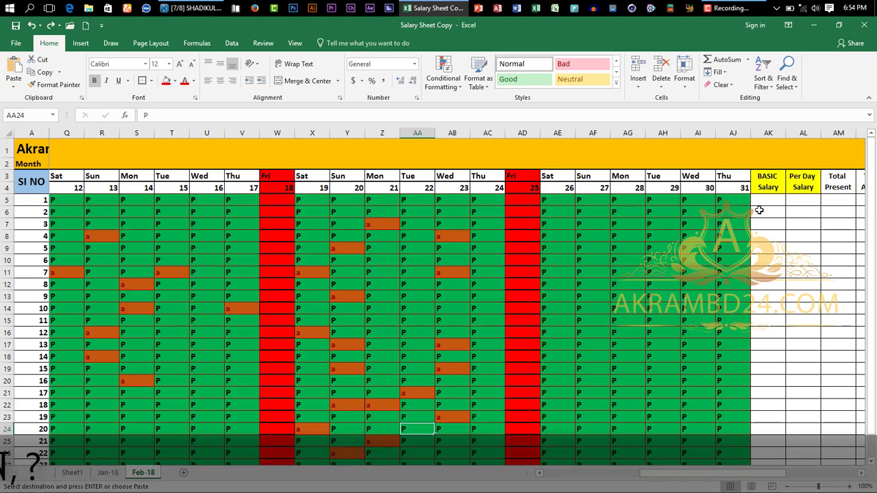
key("ctrl+v")
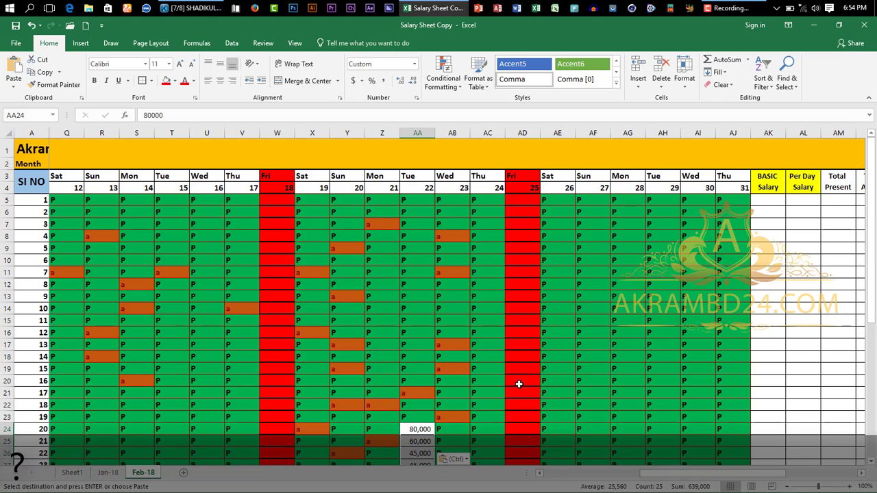
key("ctrl+z")
Paste the copied salary values into Feb-18's BASIC Salary column starting at AK5
left_click(773, 200)
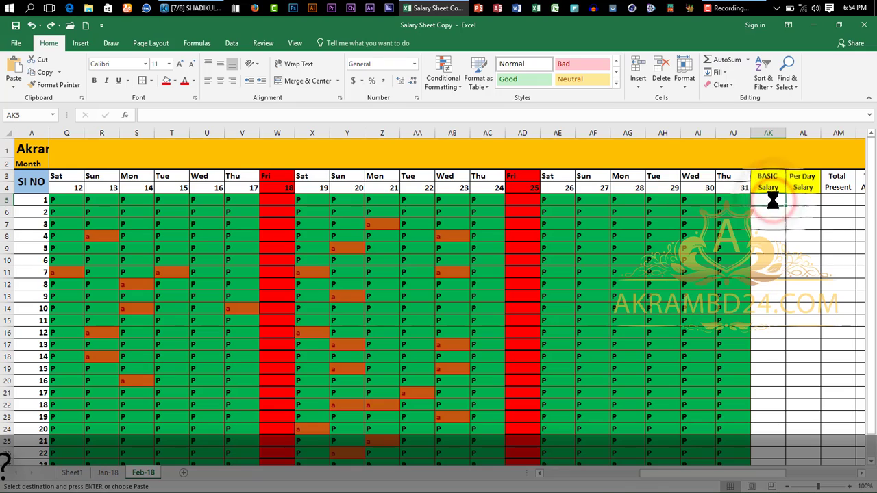
key("ctrl+v")
left_click(808, 239)
Check Sheet1's Per Day Salary column and enter =AK5/AJ4 in Feb-18's cell AL5
left_click(77, 473)
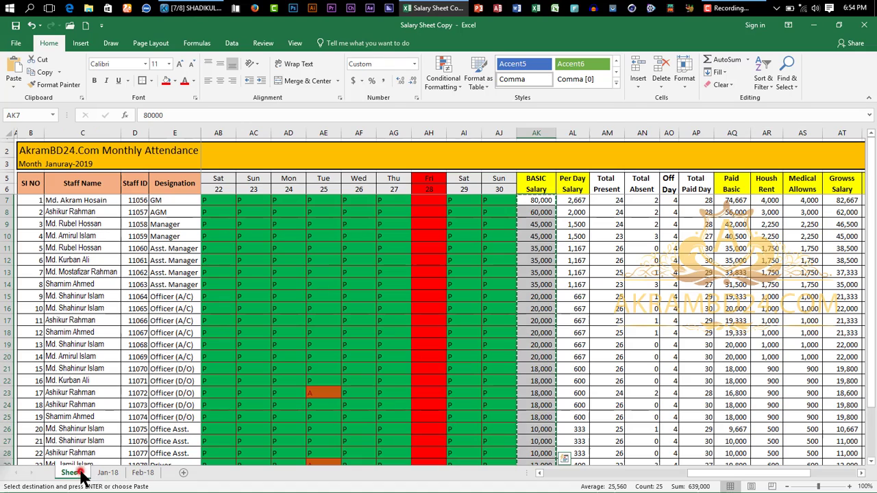
left_click(577, 201)
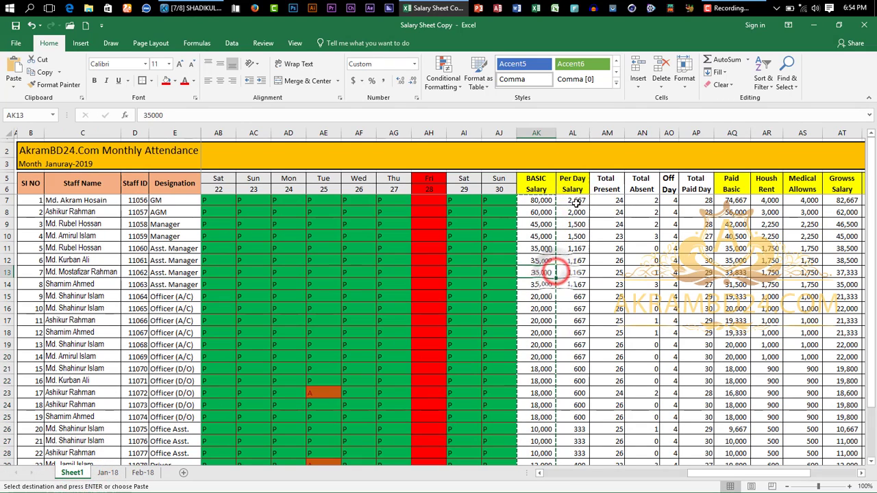
left_click(142, 473)
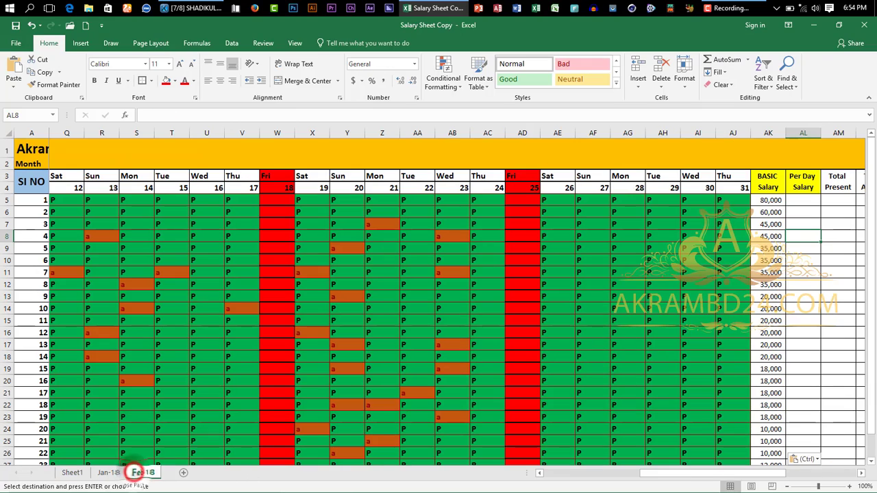
left_click_drag(749, 479, 773, 475)
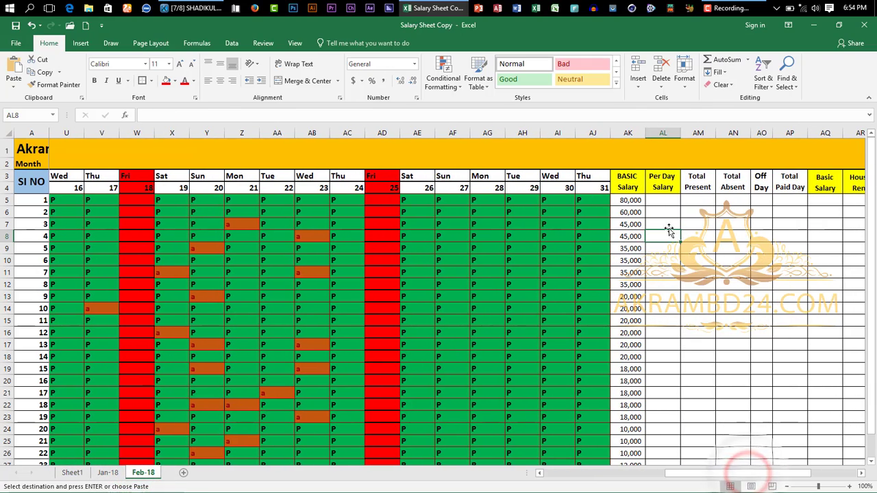
left_click(663, 198)
type("=")
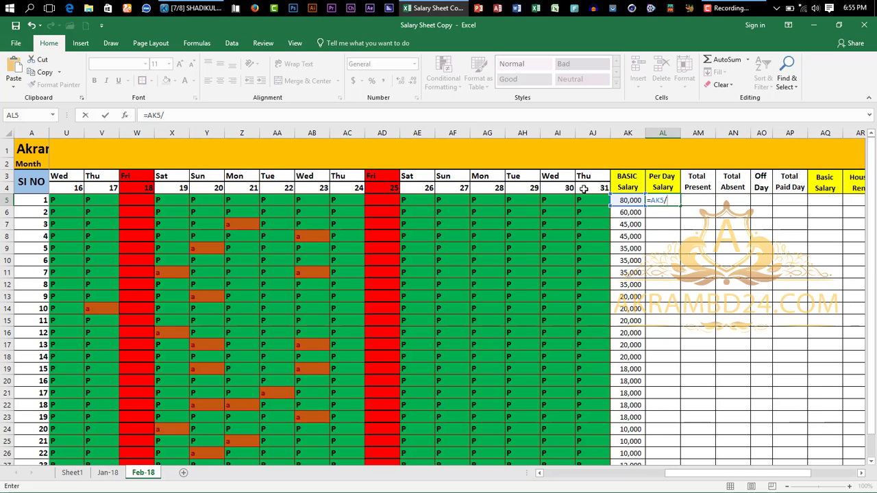
key("Return")
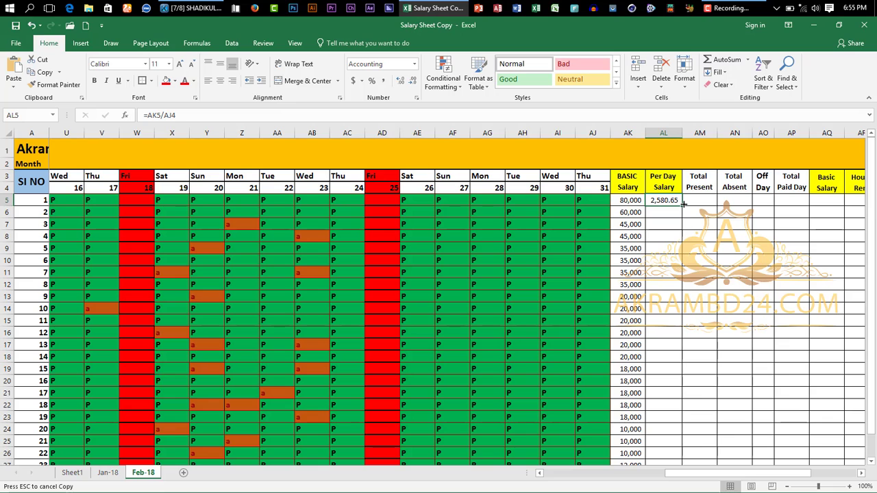
Try filling the AL5 formula down the Per Day Salary column and autofitting its width, and undo both
double_click(683, 203)
double_click(682, 133)
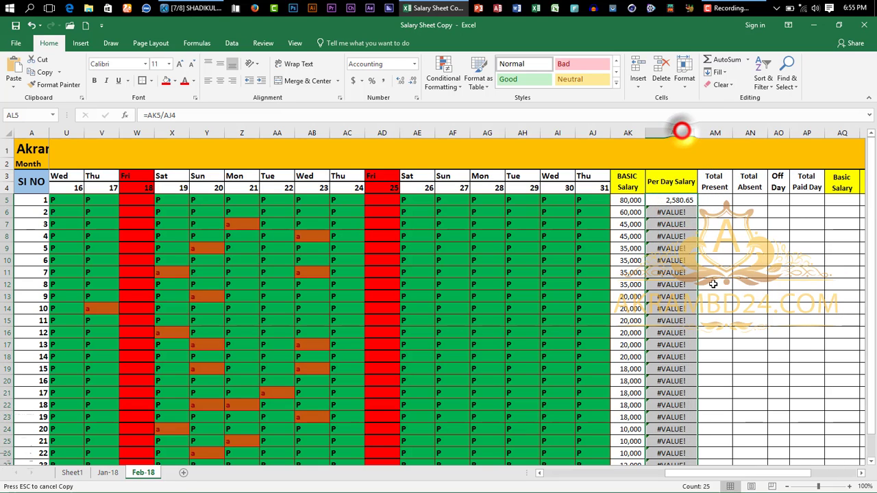
left_click(671, 213)
key("ctrl+z")
key("ctrl+z")
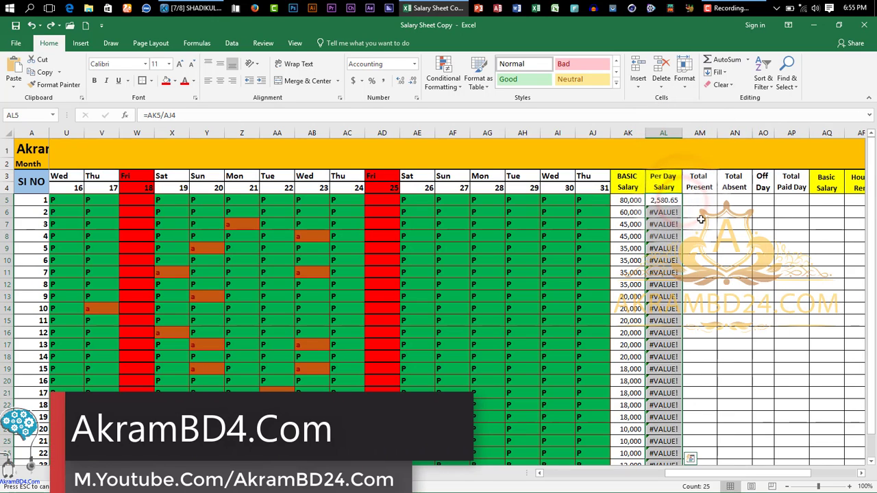
Make the day-count reference absolute so AL5 reads =AK5/$AJ$4, and fill the formula down the Per Day Salary column
left_click(675, 199)
key("F4")
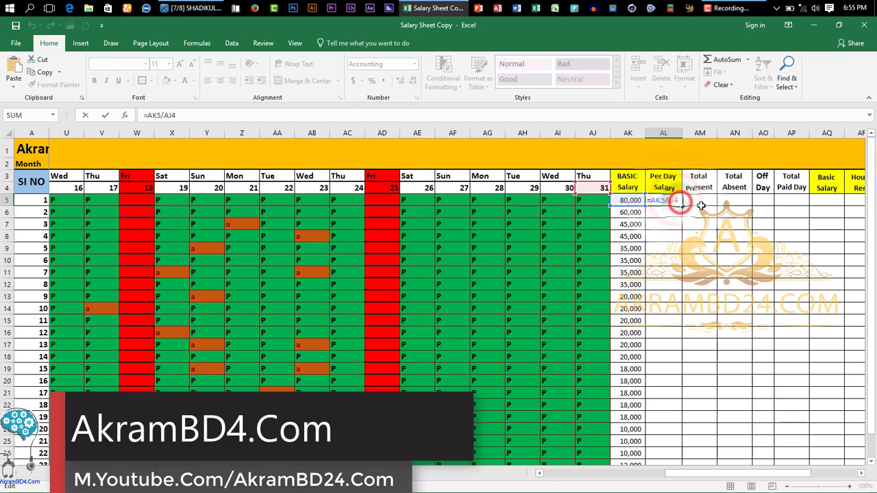
key("ctrl+Return")
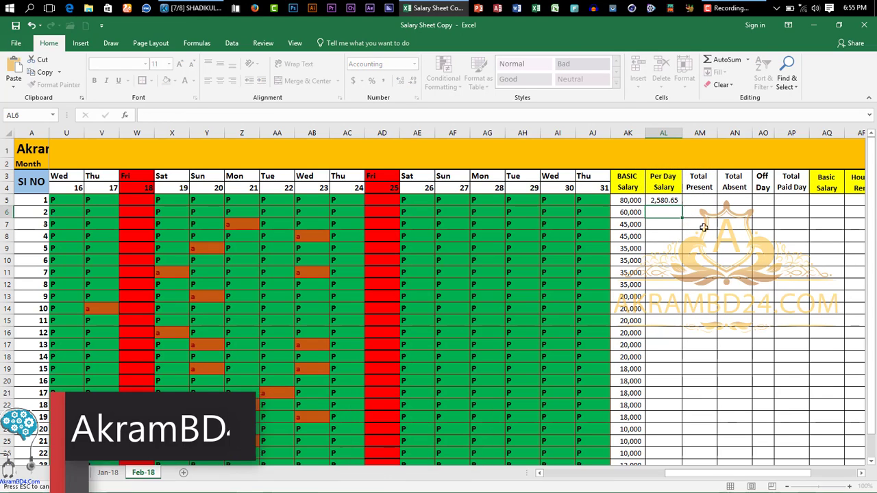
key("ctrl+c")
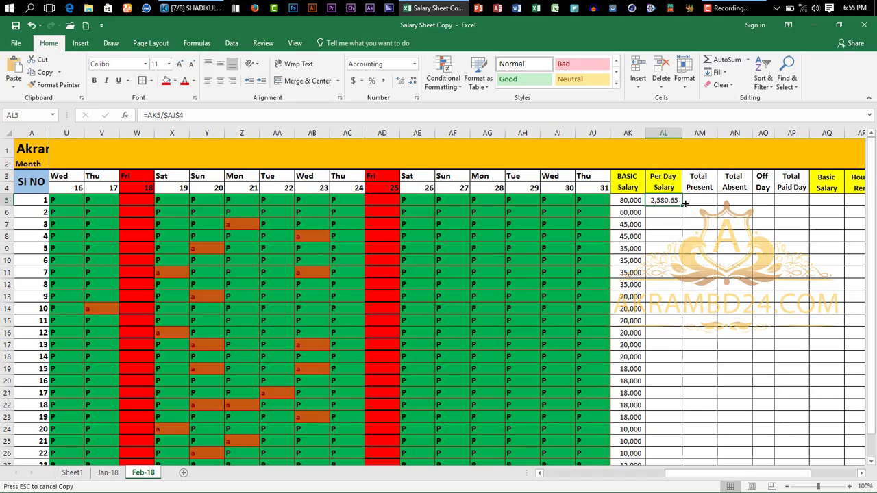
double_click(681, 204)
scroll(685, 288, "down", 2)
scroll(724, 248, "up", 2)
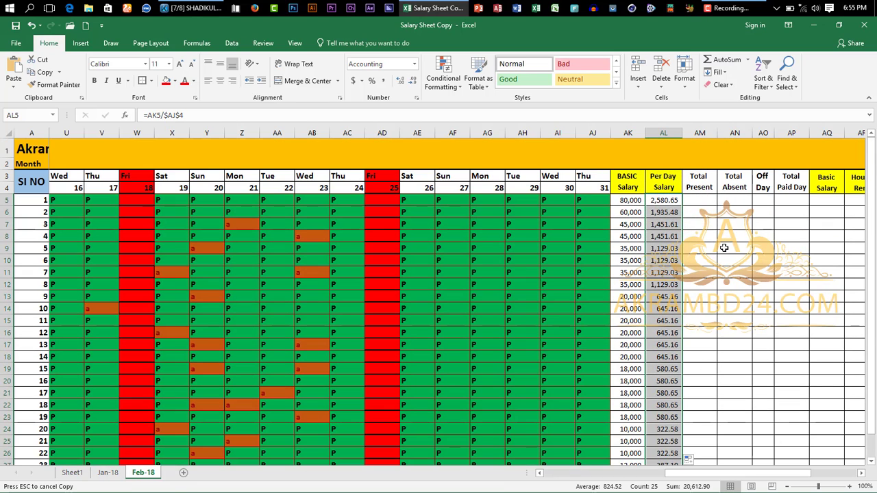
Enter =COUNTIF(F5:AJ5,p) in the first employee's Total Present cell, AM5
left_click(700, 201)
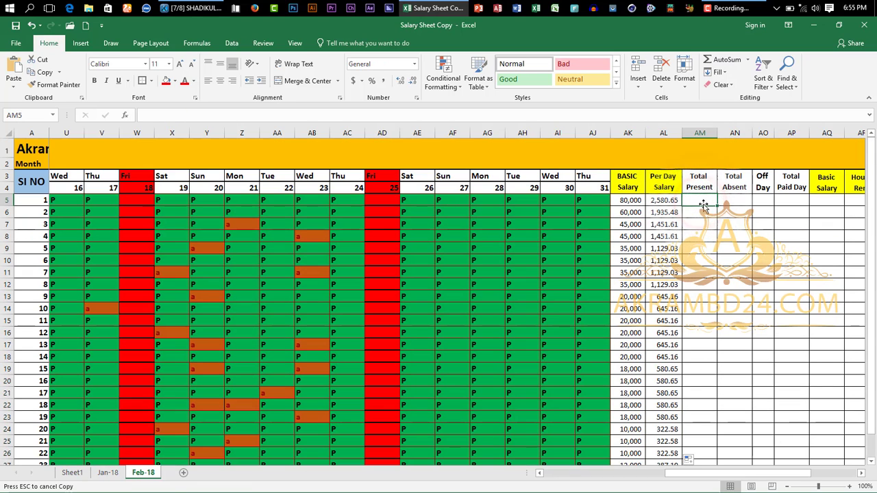
type("=coun")
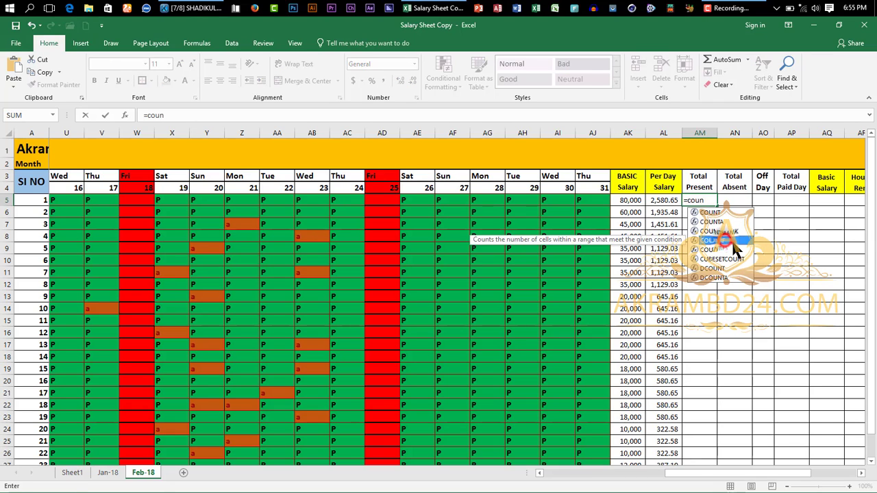
double_click(730, 240)
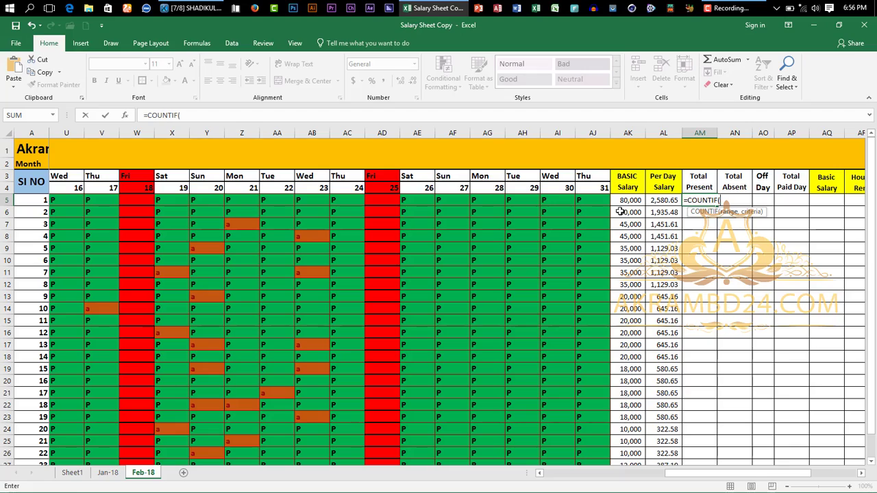
left_click_drag(595, 204, 281, 201)
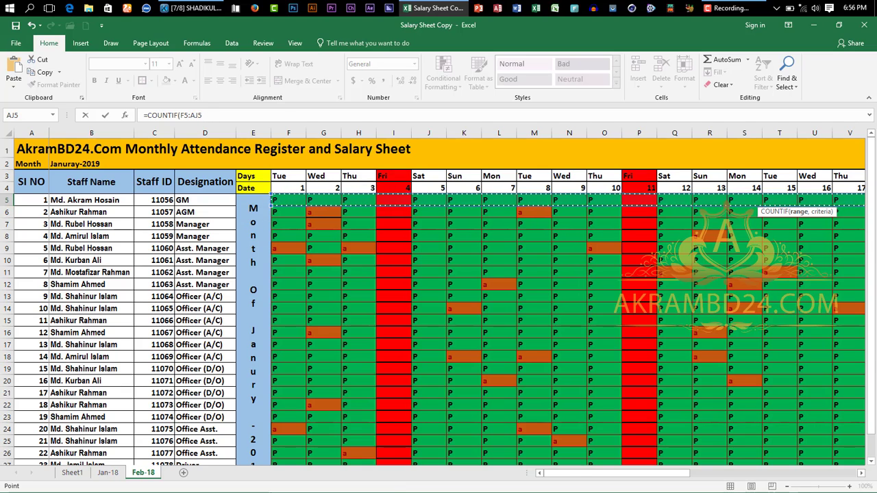
left_click_drag(581, 478, 728, 470)
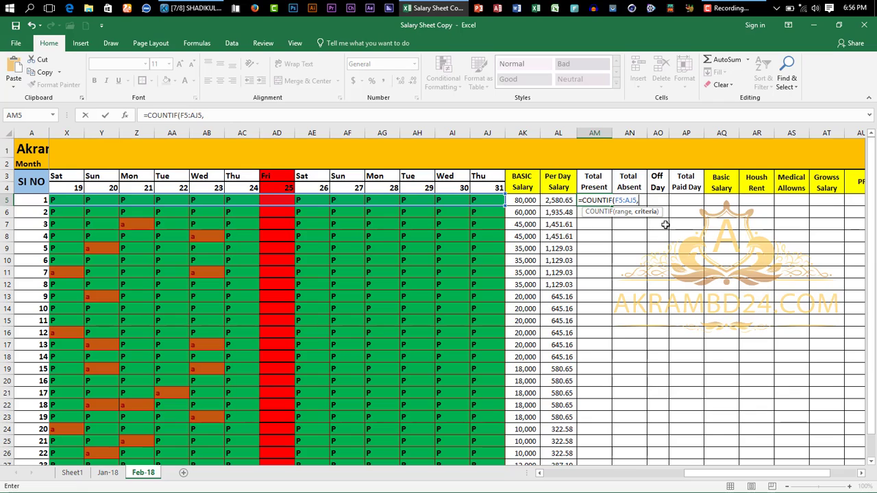
type("p")
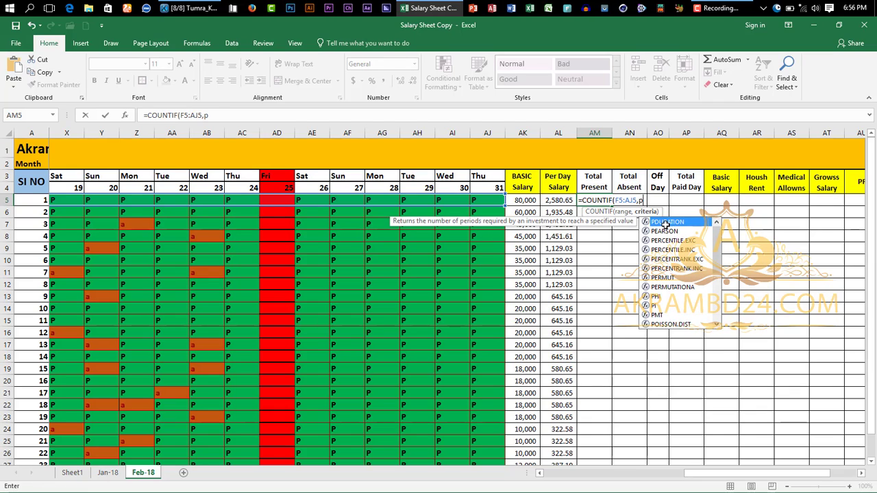
key("Return")
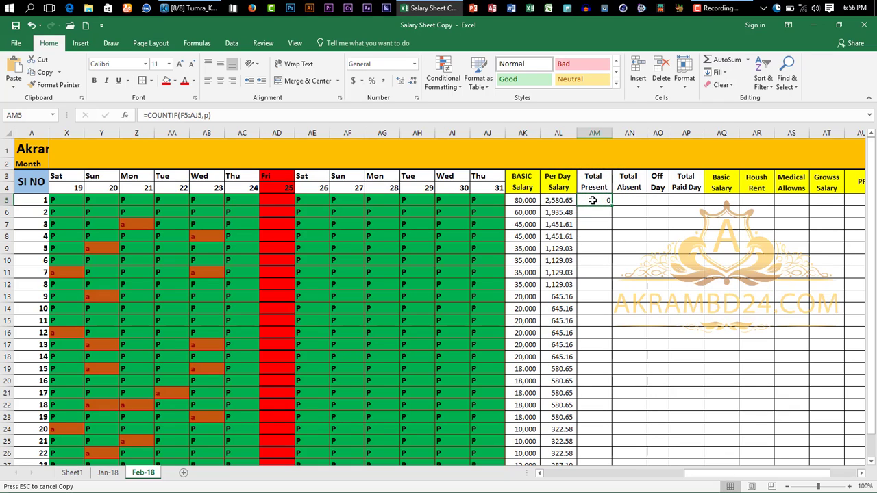
Correct the Total Present formula's criterion to quoted text so AM5 reads =COUNTIF(F5:AJ5,"P")
double_click(592, 200)
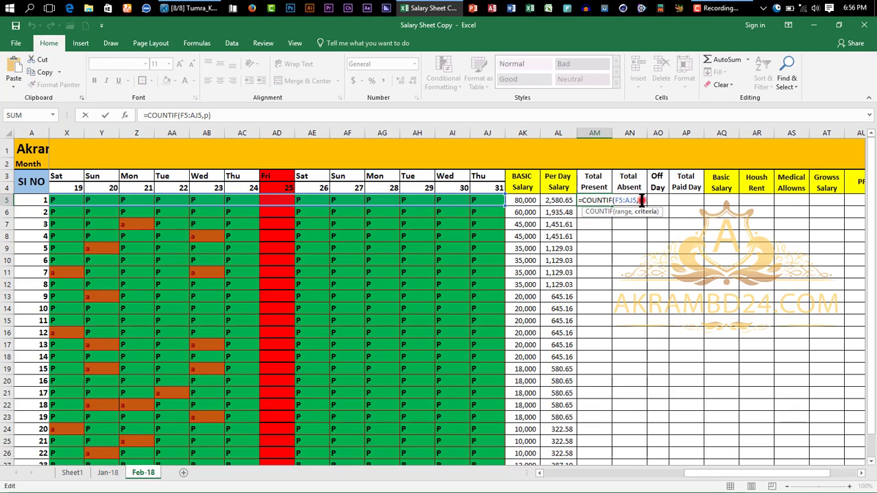
key("BackSpace")
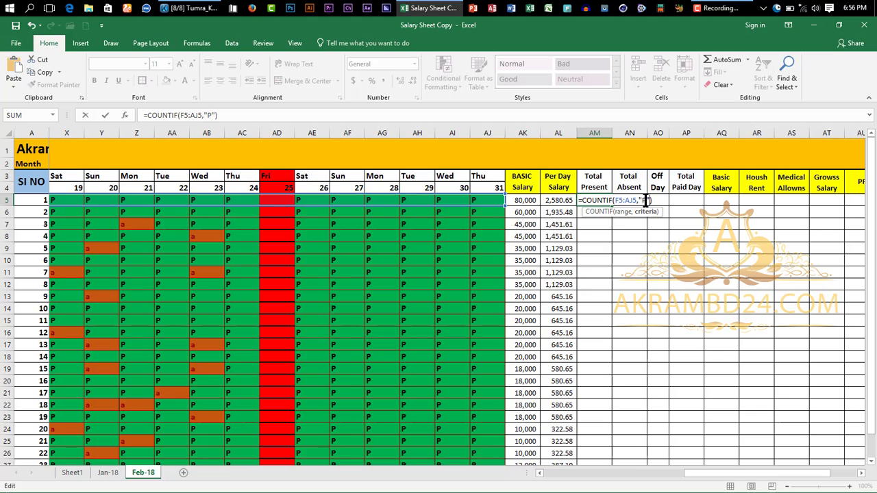
type("\"P\"")
key("Return")
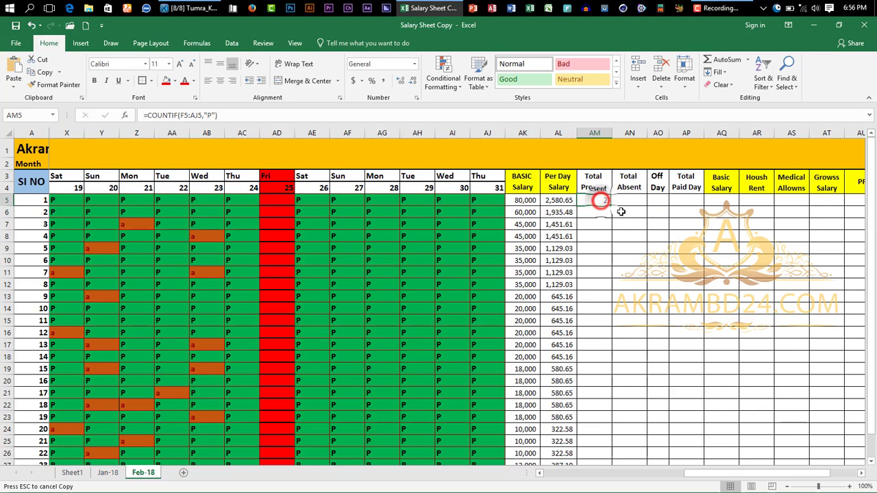
Fill the Total Present formula down its column and copy the AM5 formula into the first Total Absent cell, AN5
double_click(611, 205)
left_click(603, 201)
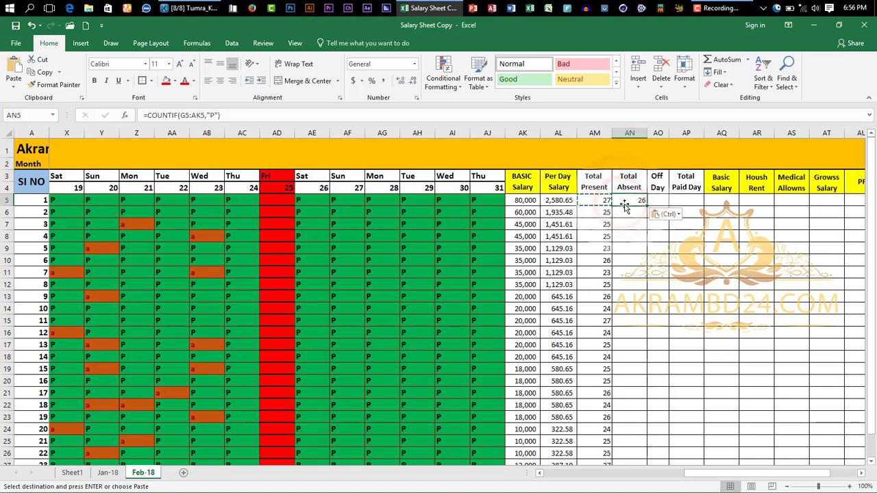
Change the Total Absent criterion so AN5 reads =COUNTIF(G5:AK5,"A"), and fill the formula down the column
double_click(627, 201)
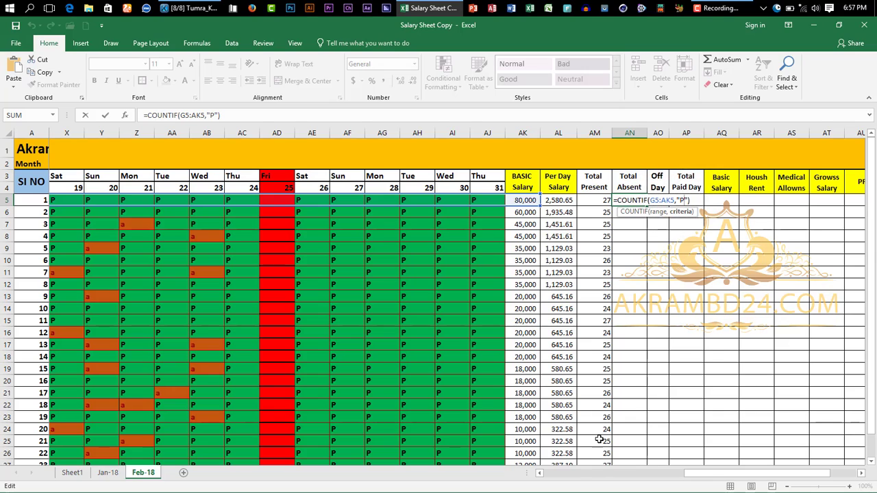
key("BackSpace")
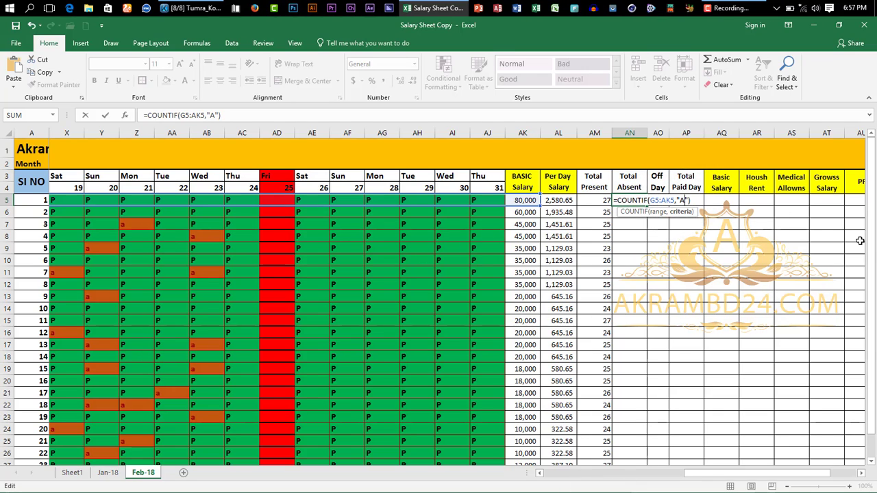
type("A")
key("Return")
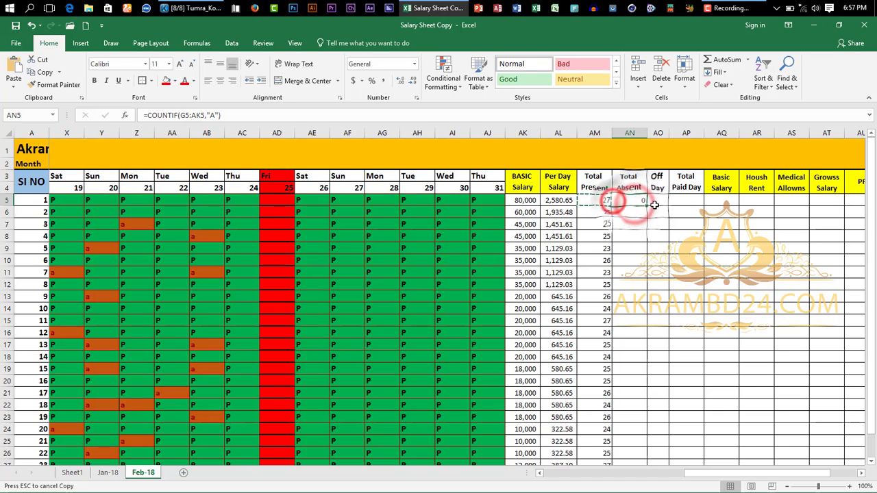
double_click(647, 205)
scroll(644, 401, "down", 1)
scroll(644, 401, "up", 1)
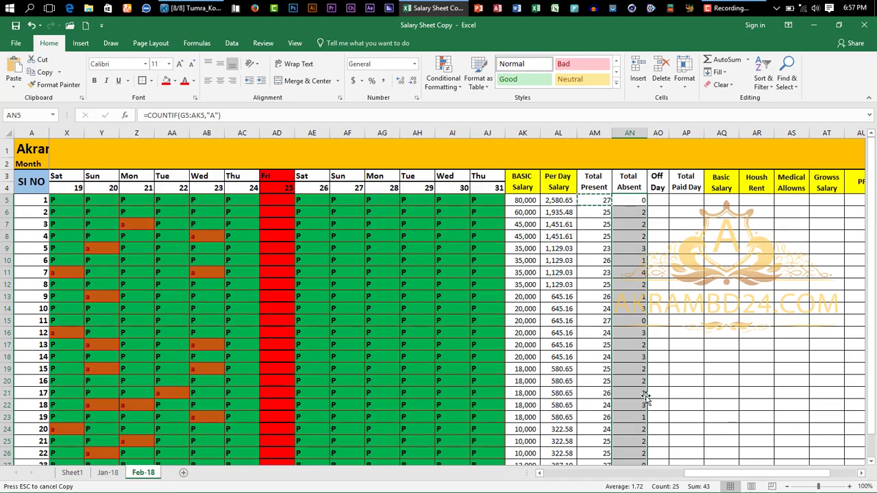
Copy the count formula into Off Day cell AO5, empty its criterion to read =COUNTIF(H5:AL5,""), and fill it down the column
left_click(637, 200)
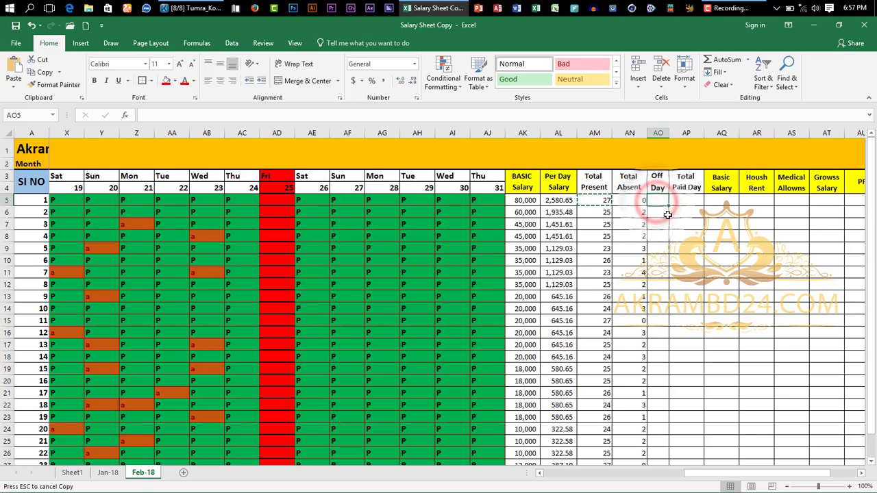
double_click(660, 200)
left_click(717, 199)
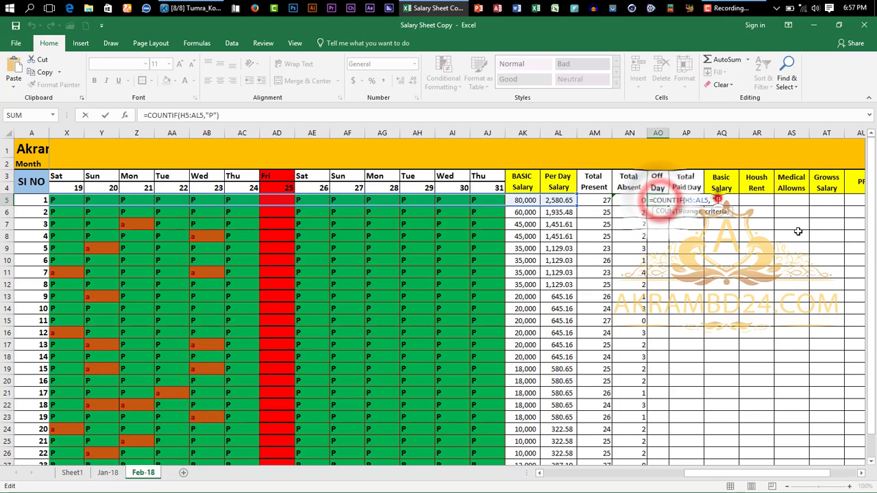
key("BackSpace")
key("Return")
left_click(660, 201)
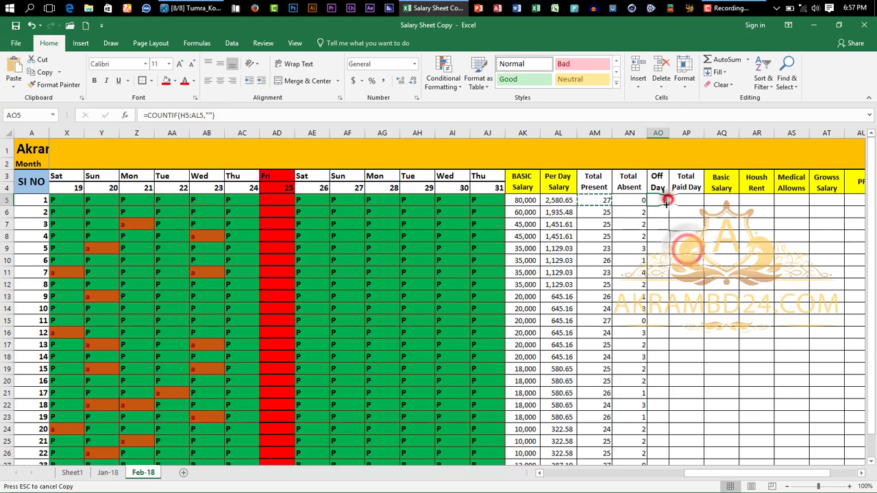
double_click(669, 206)
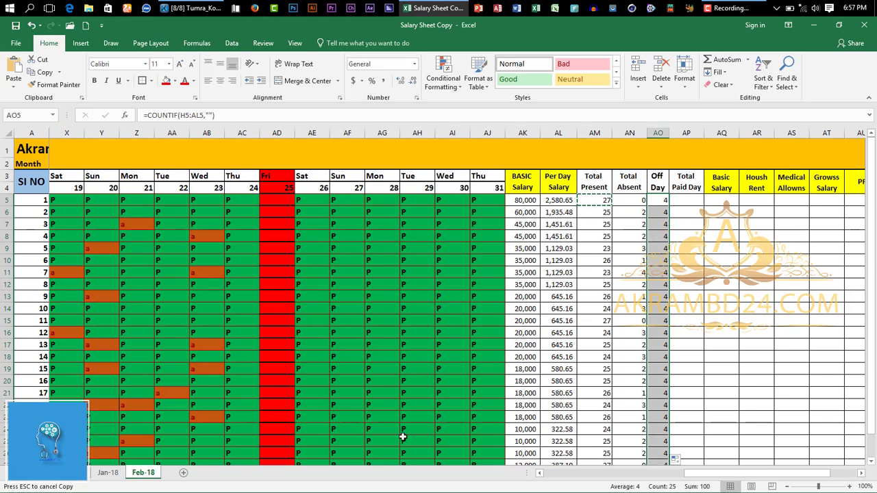
Enter =AM5+AO5 in the first Total Paid Day cell, AP5, and fill the formula down the column
left_click(686, 200)
type("=")
left_click(595, 200)
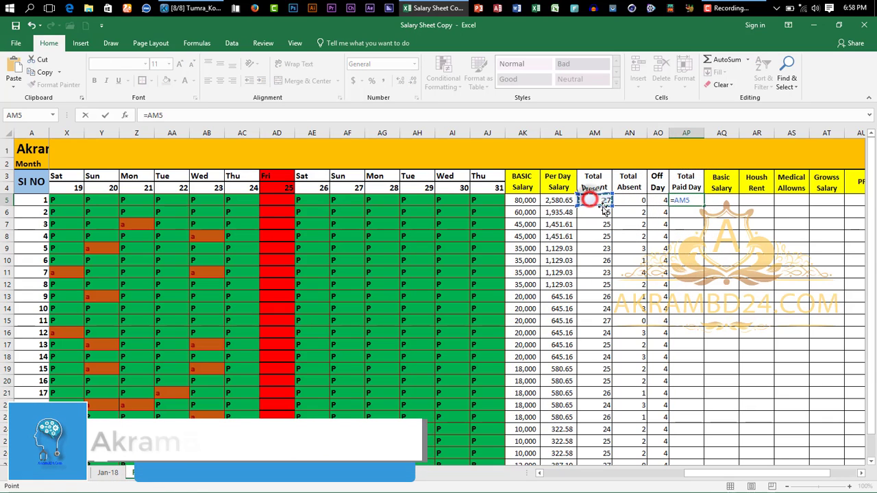
type("+")
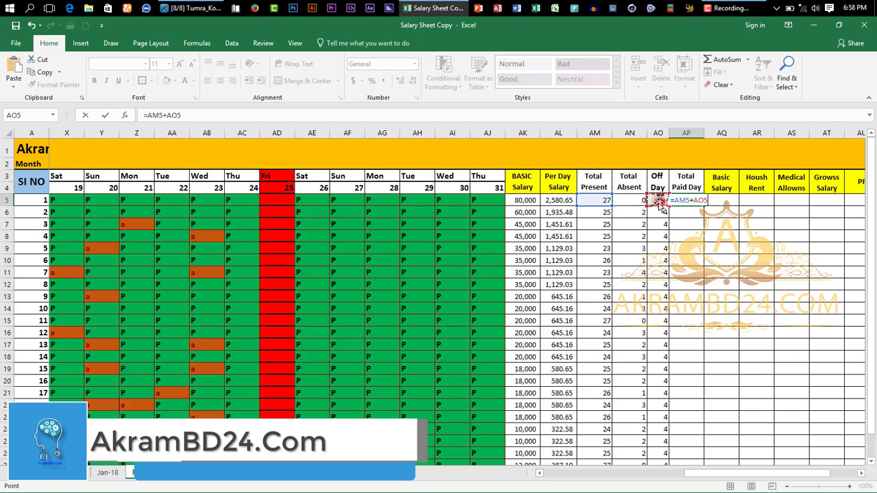
key("Return")
left_click(694, 200)
double_click(704, 205)
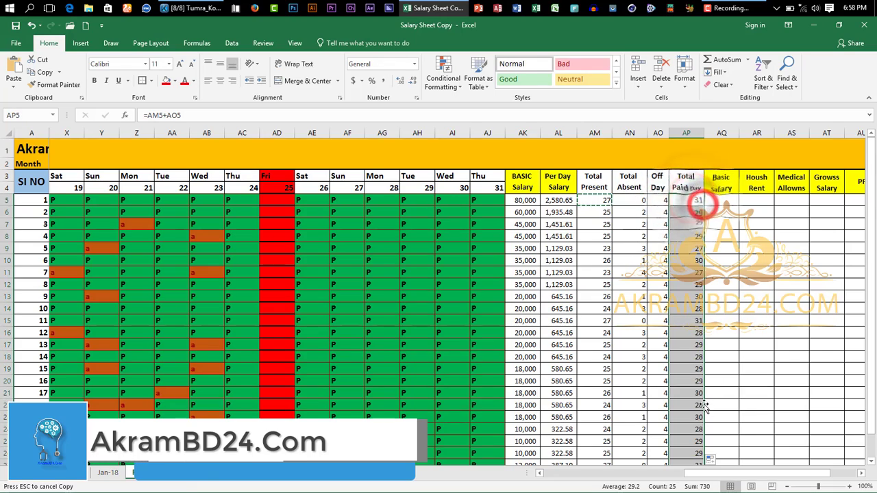
Retitle the AQ column Paid Basic Salary and enter a formula in AQ5 multiplying the paid days in AP5 by Total Present
key("Right")
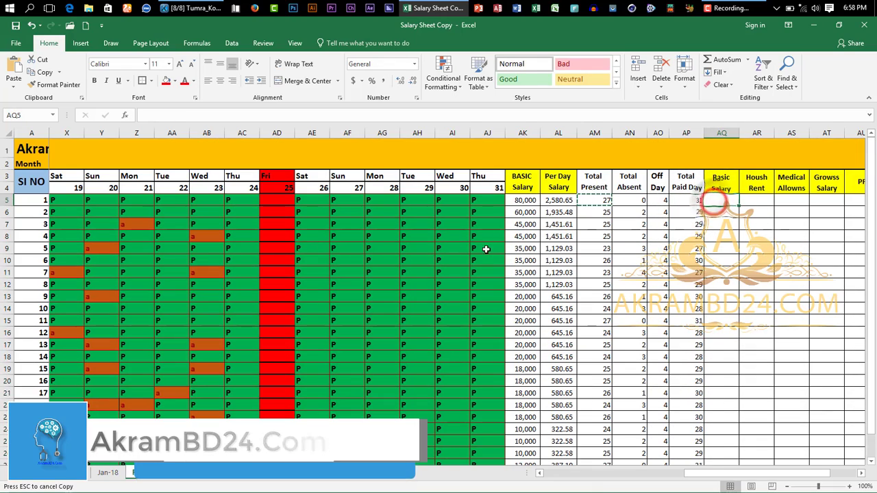
scroll(486, 250, "right", 2)
type("=")
left_click(555, 200)
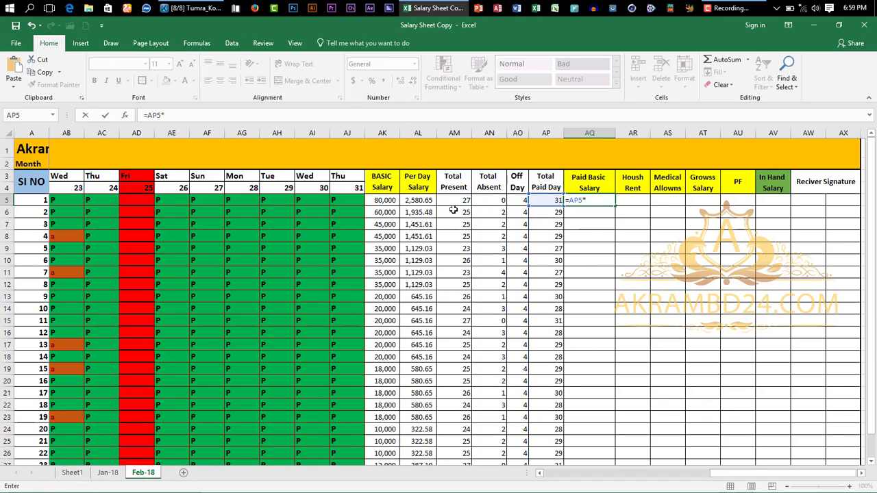
key("Return")
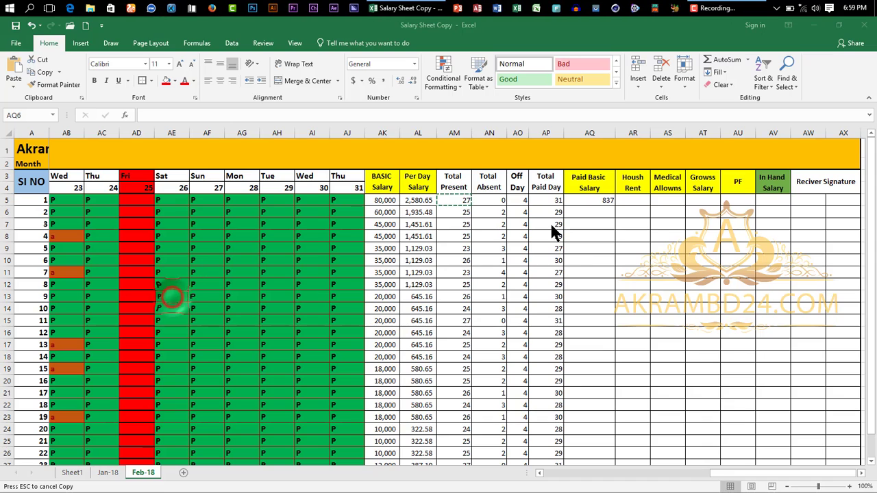
Correct the Paid Basic Salary formula in AQ5 to =AP5*AL5 and fill it down the column
left_click(606, 199)
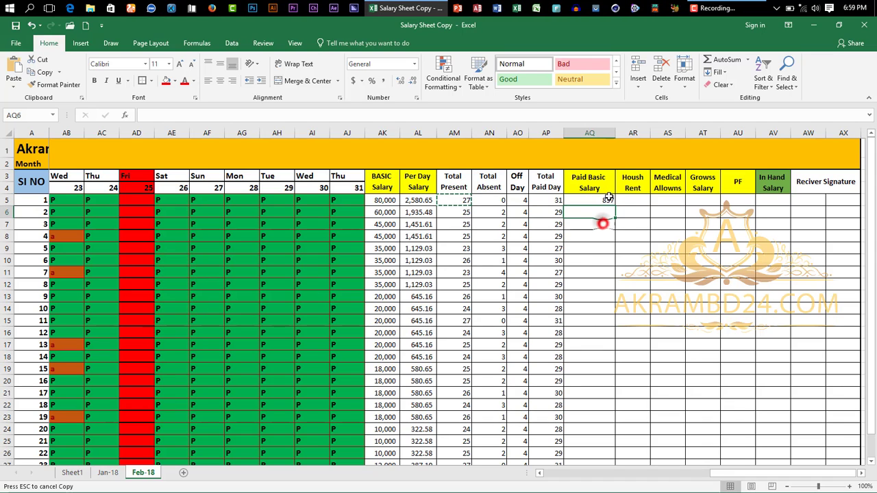
left_click(227, 115)
key("BackSpace")
key("BackSpace")
key("BackSpace")
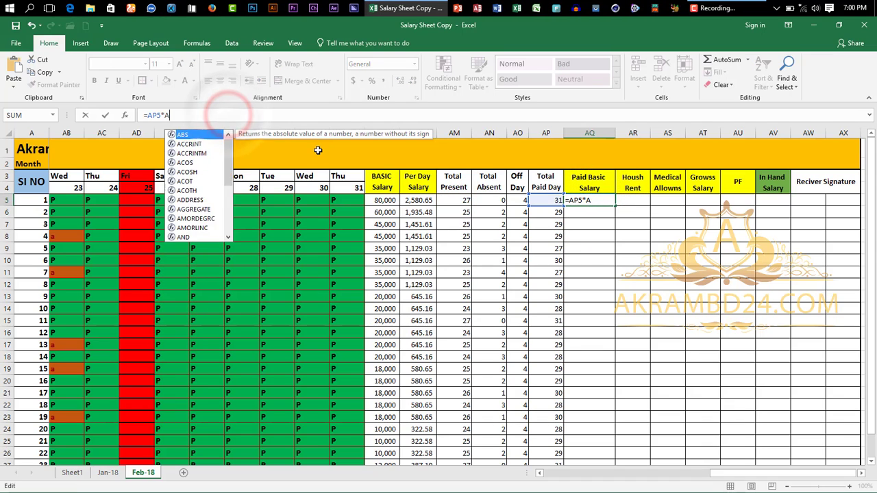
left_click(410, 200)
key("Return")
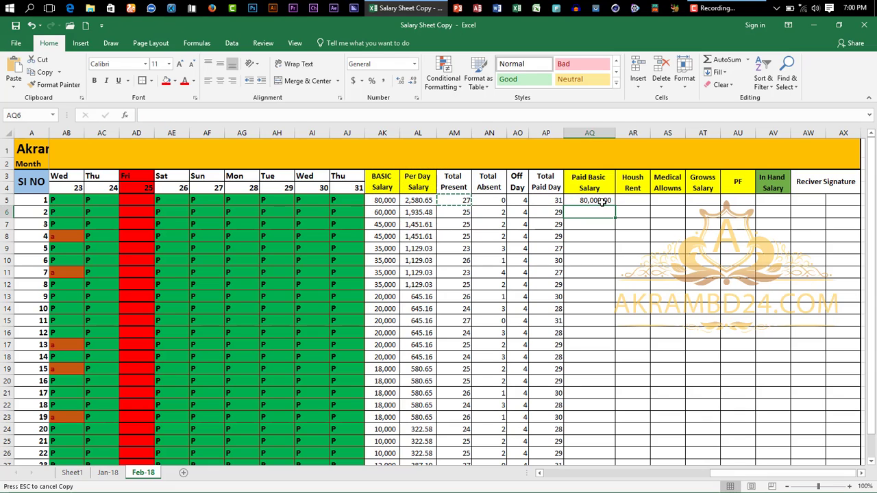
double_click(615, 206)
scroll(670, 333, "down", 1)
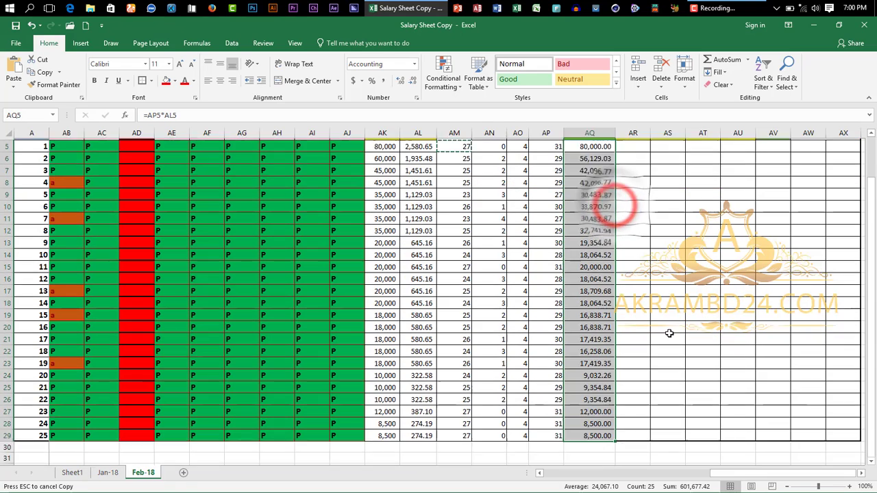
scroll(638, 201, "up", 1)
Calculate house rent as 5% of basic salary with =AK5*5% in AR5, and fill the formula down the column
left_click(638, 200)
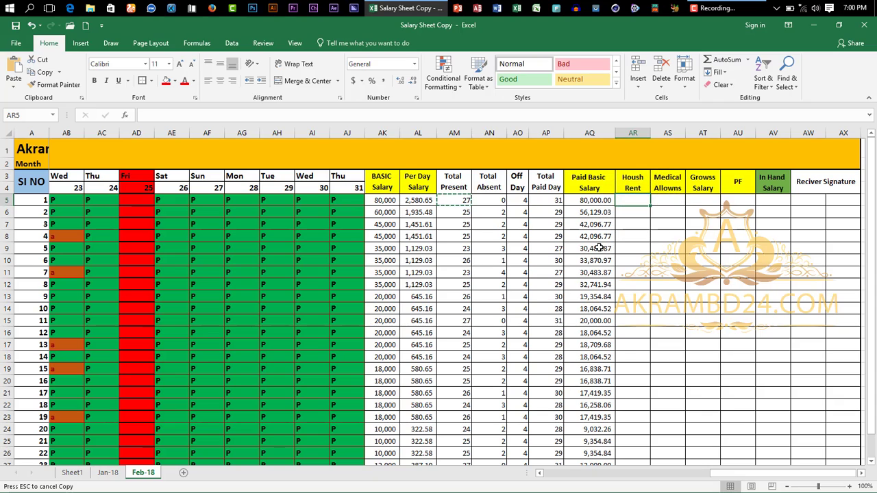
type("=")
left_click(388, 200)
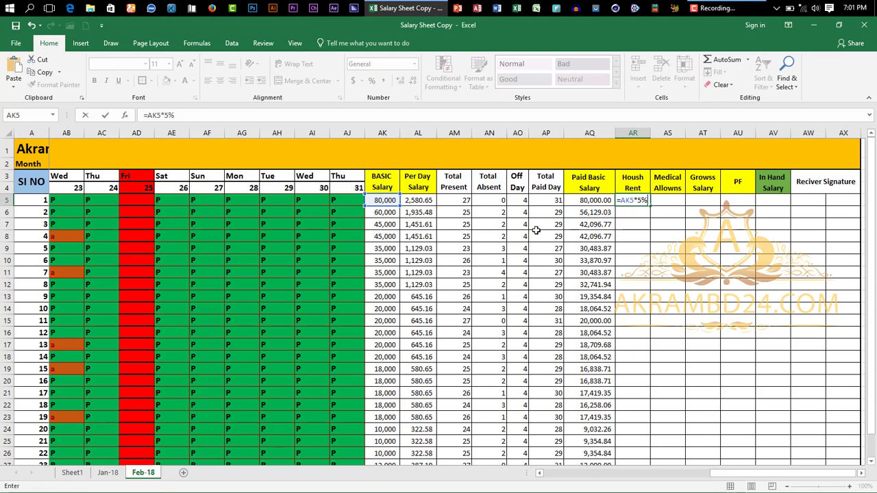
key("Return")
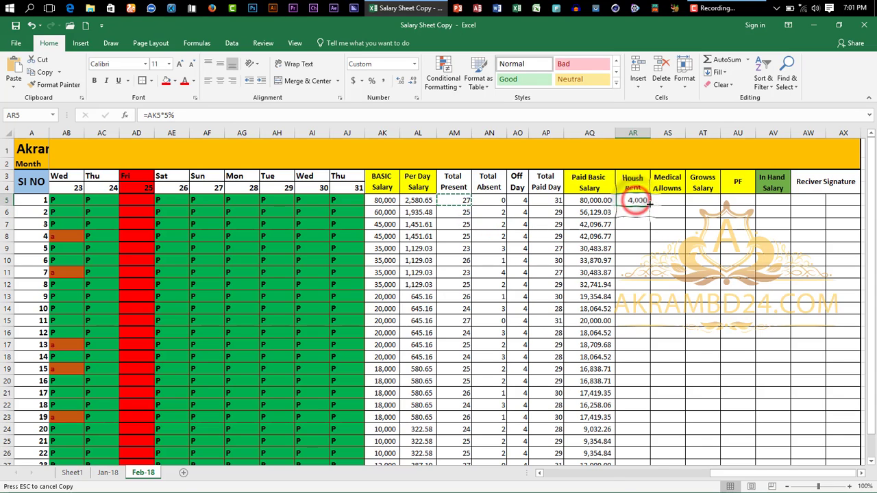
double_click(649, 204)
Calculate the medical allowance as 4% of basic salary with =AK5*4% in AS5, and fill the formula down the column
left_click(671, 200)
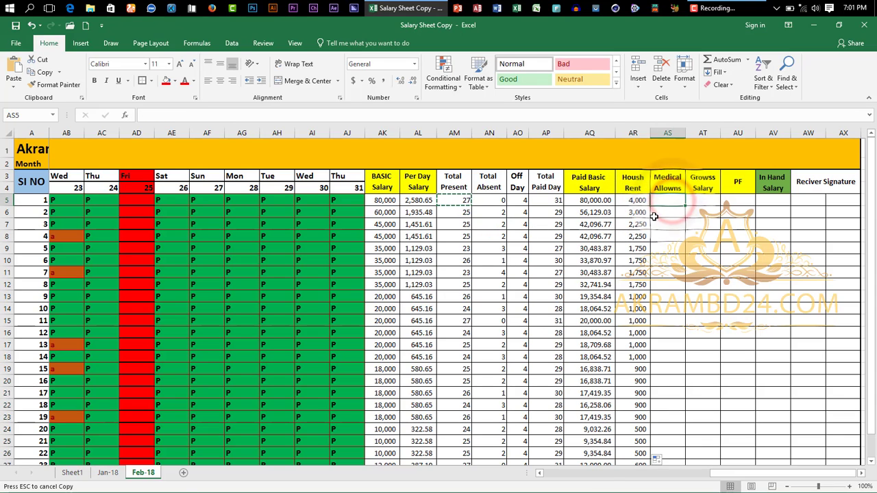
type("=")
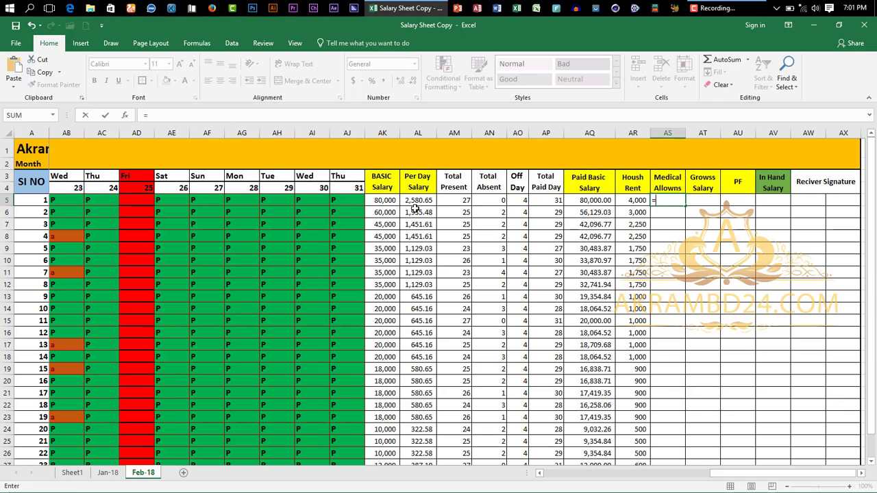
type("AK5*")
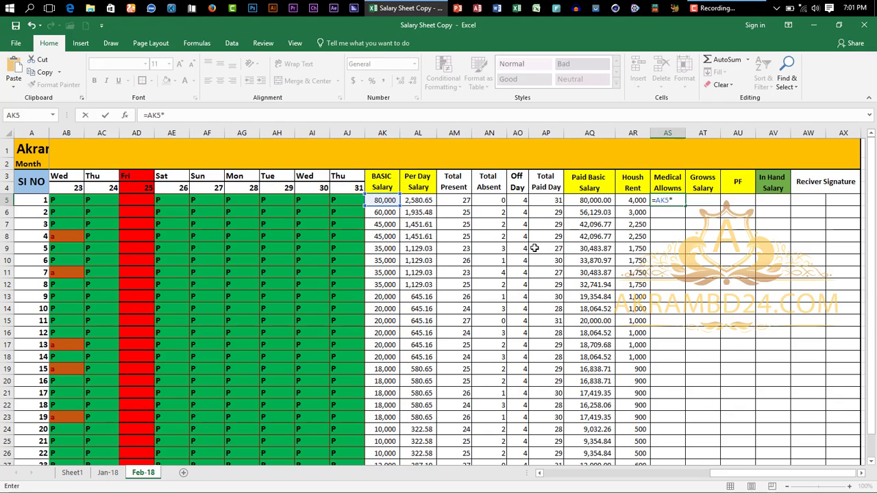
key("Return")
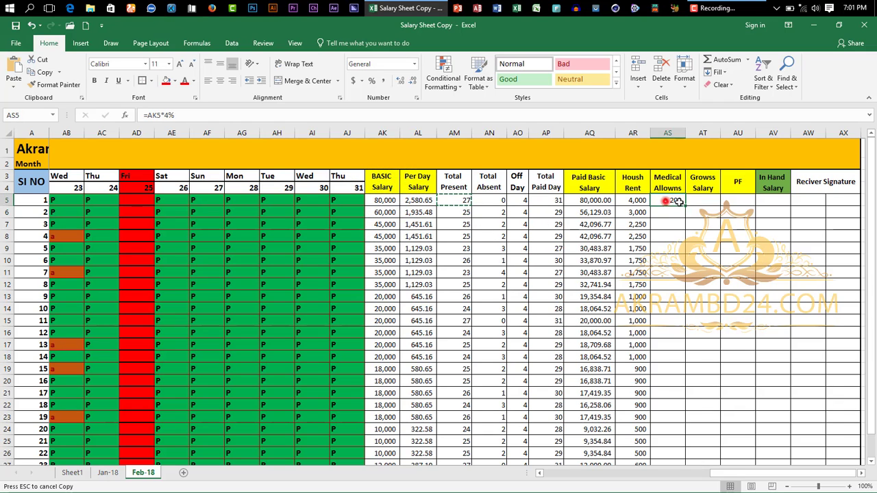
double_click(685, 206)
Sum AQ5:AS5 in the first gross salary cell, AT5, and fill the formula down the column
left_click(706, 200)
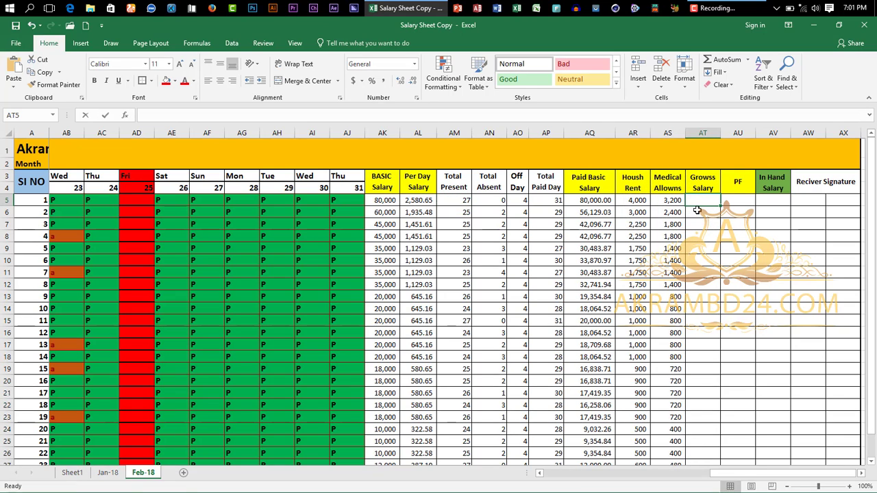
type("=Su")
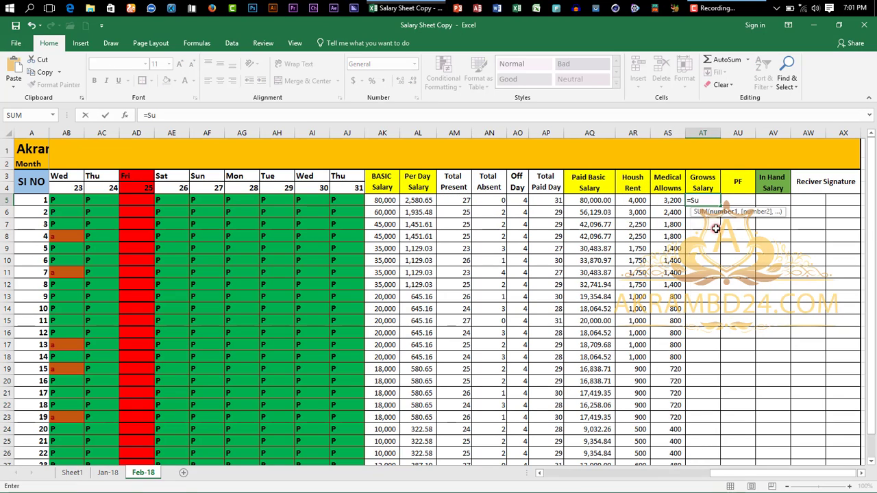
left_click_drag(584, 200, 668, 200)
key("Return")
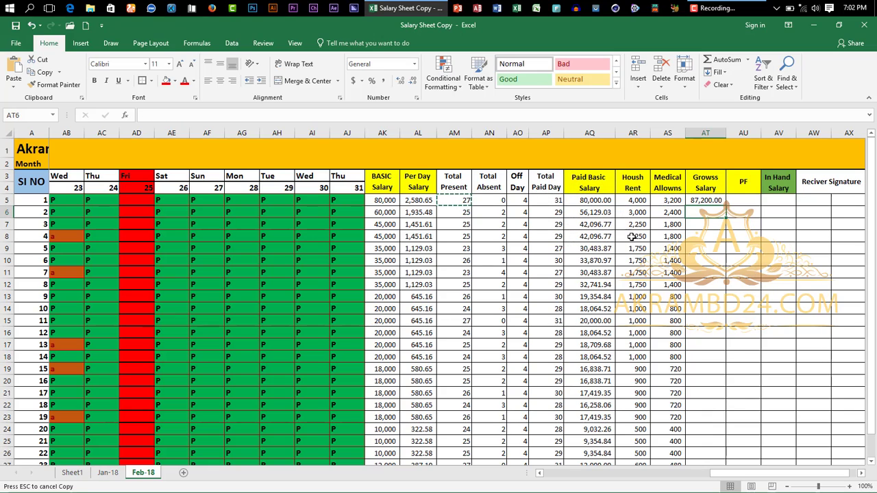
double_click(724, 205)
Calculate PF as 1% of basic salary with =AK5*1% in AU5, and fill the formula down the column
left_click(744, 201)
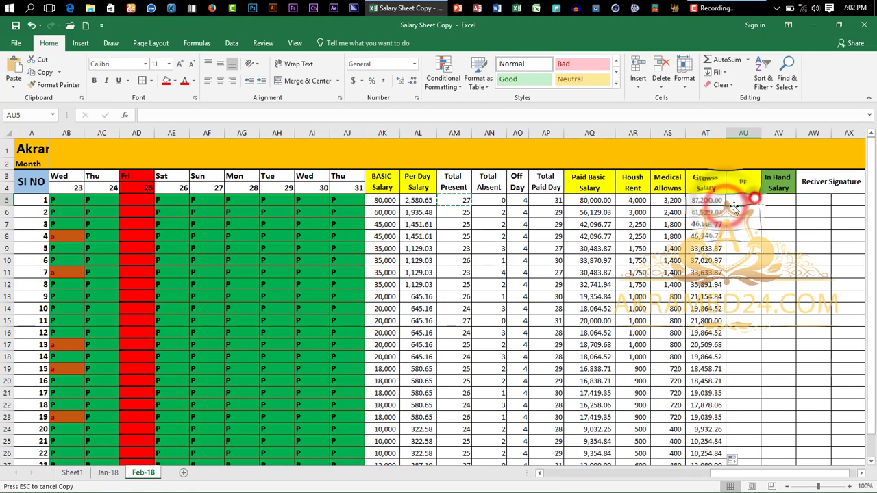
type("=")
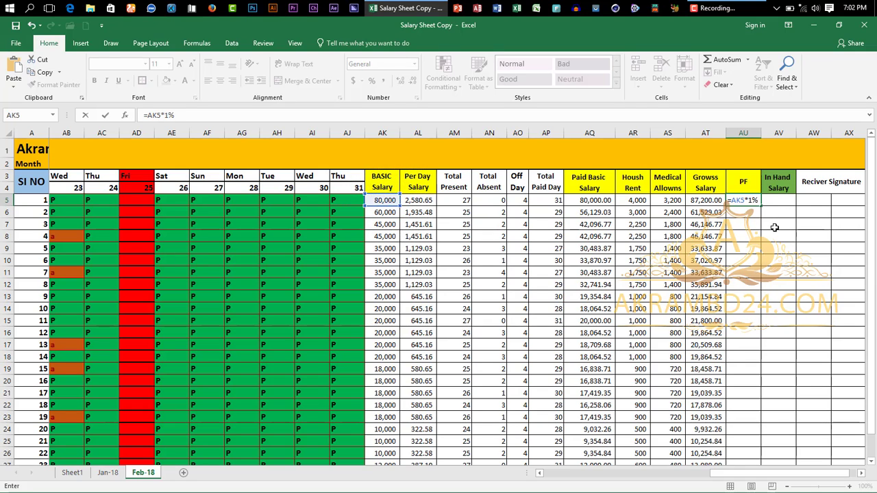
key("Return")
left_click(752, 200)
double_click(761, 205)
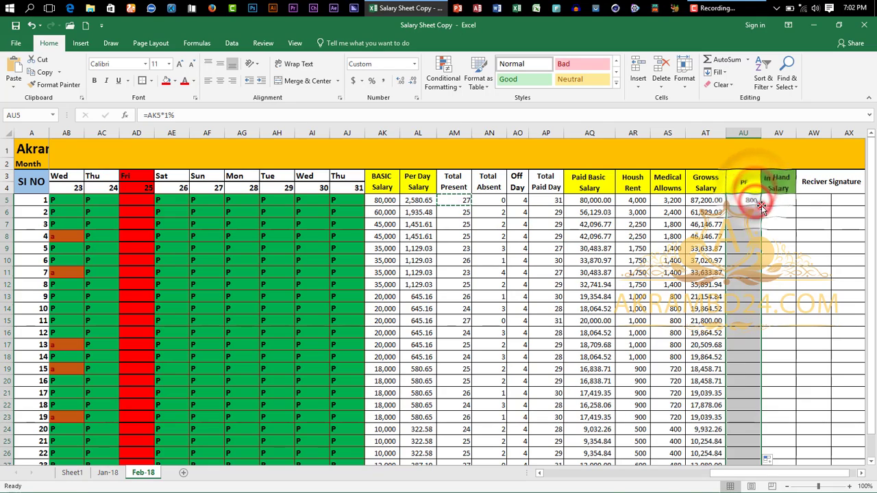
Enter =AT5-AU5 in the first In Hand Salary cell, AV5, to subtract PF from the gross salary
left_click(783, 202)
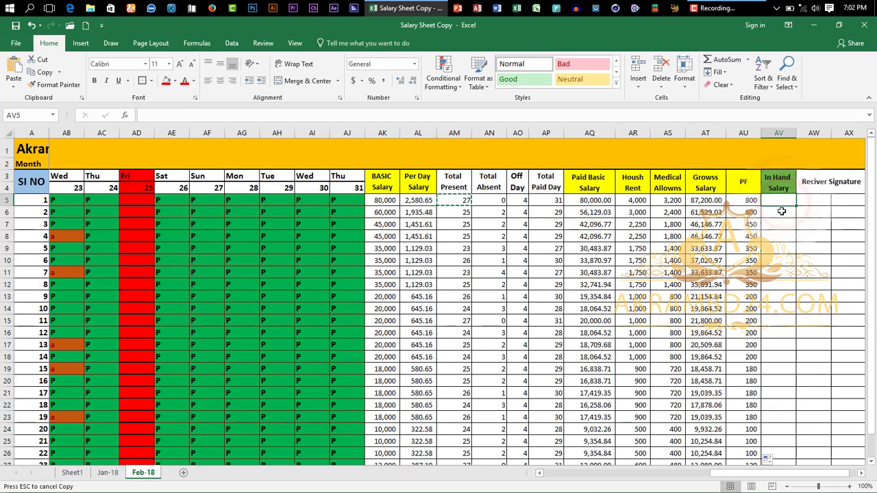
type("=AT5")
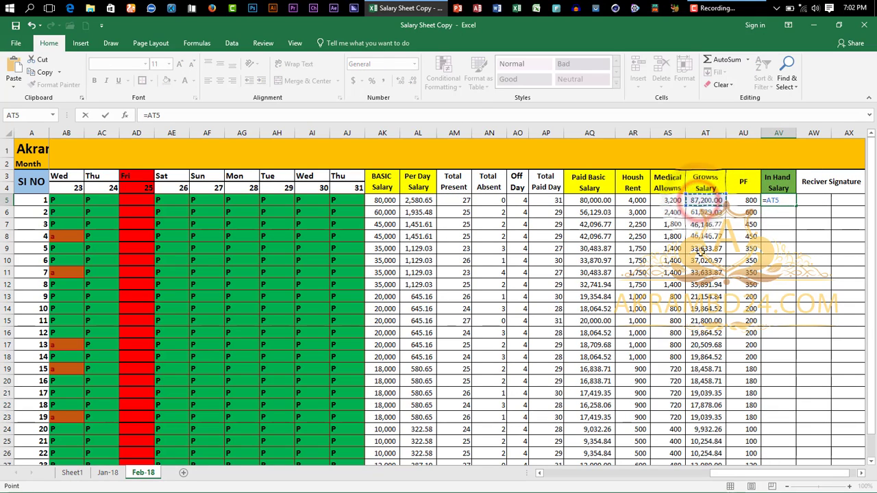
type("-")
key("Return")
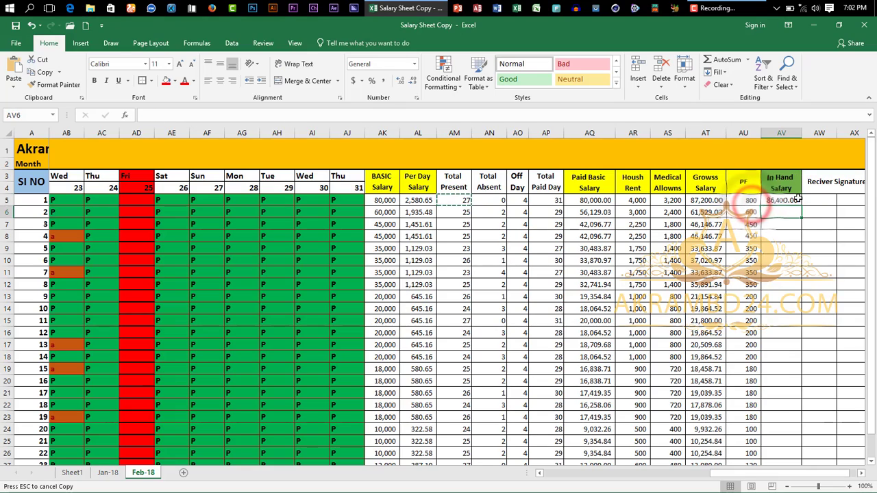
Fill the In Hand Salary formula from AV5 down the column for all employees
left_click(781, 200)
double_click(797, 205)
scroll(814, 244, "down", 2)
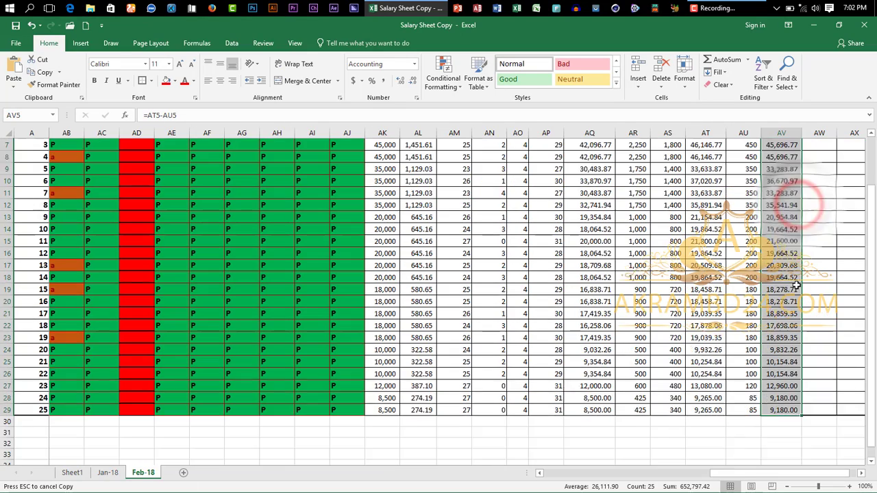
scroll(814, 245, "up", 2)
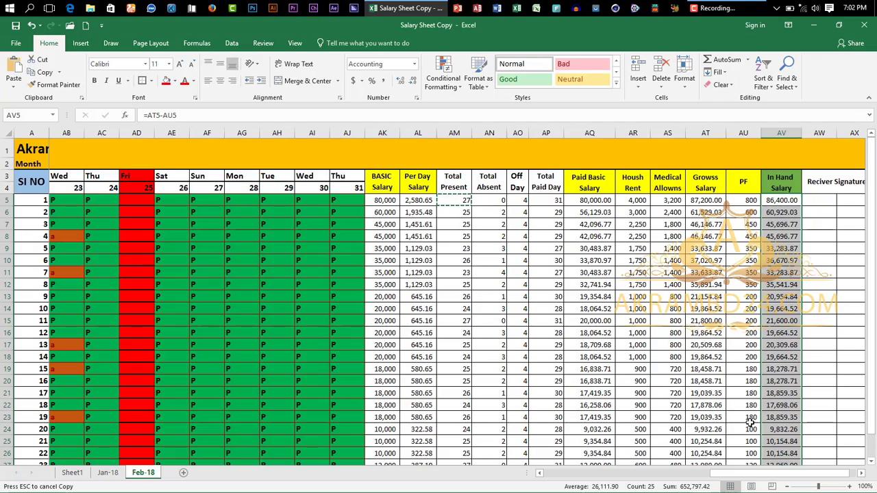
left_click_drag(771, 480, 724, 476)
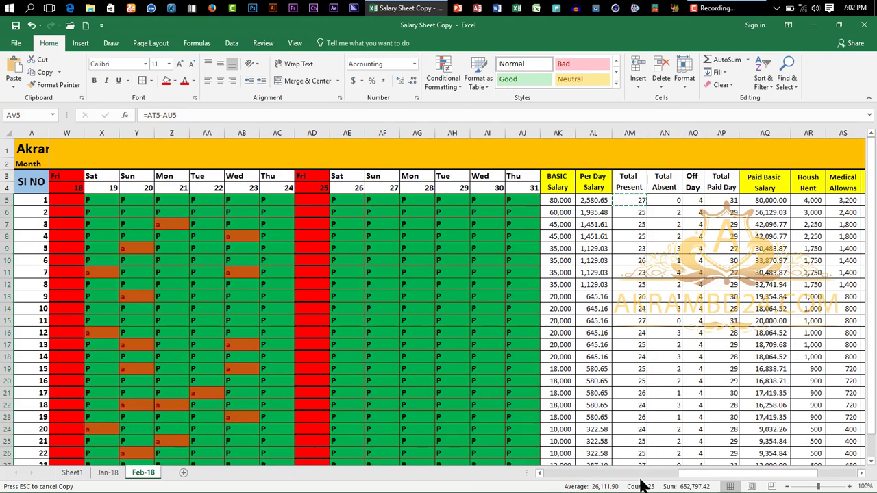
scroll(730, 473, "right", 5)
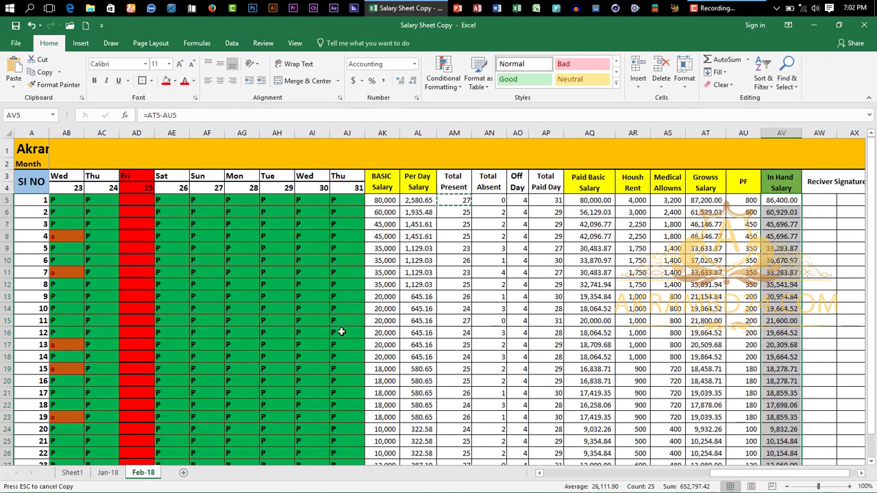
left_click(341, 332)
left_click(350, 200)
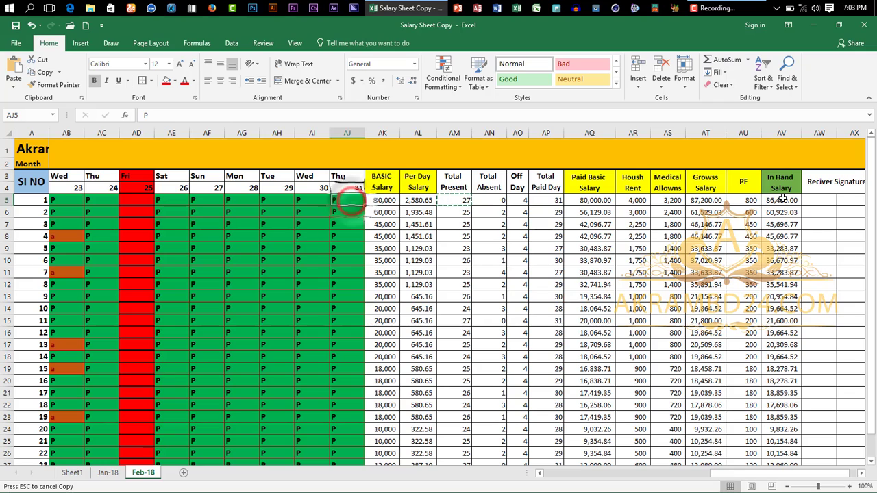
key("Right")
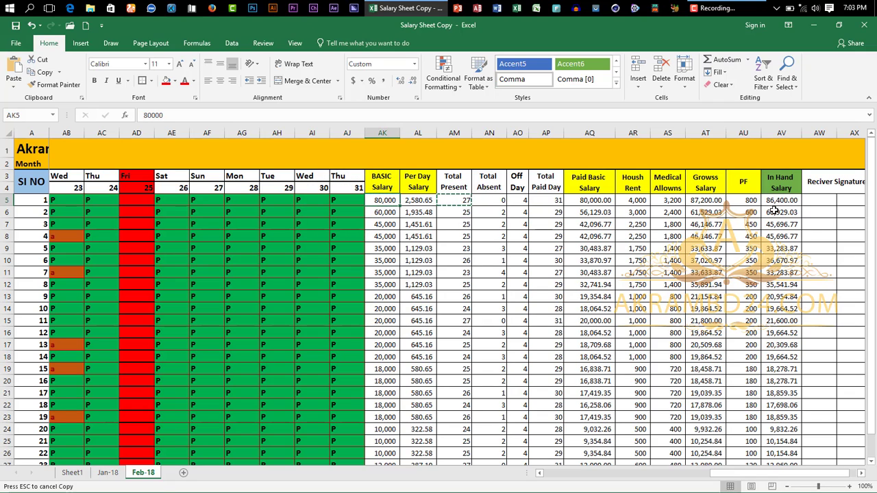
key("ctrl+z")
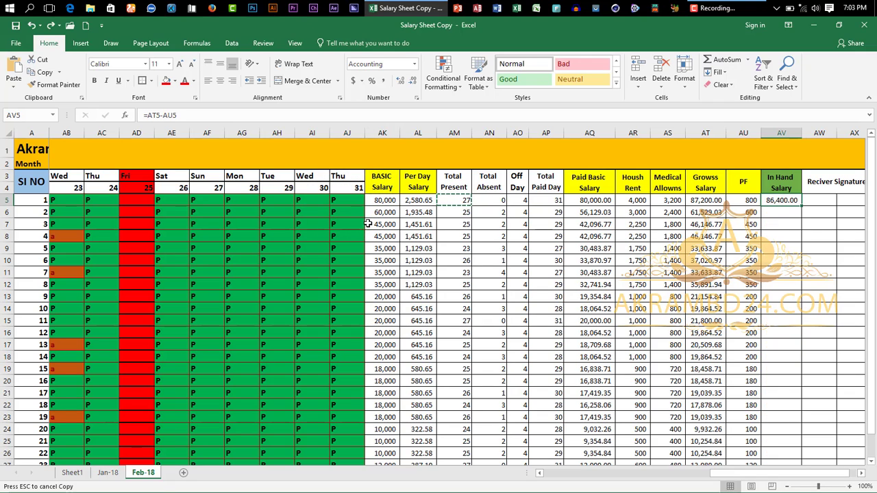
left_click(50, 26)
Mark the first employee absent on date 31 by entering a in AJ5
left_click(342, 200)
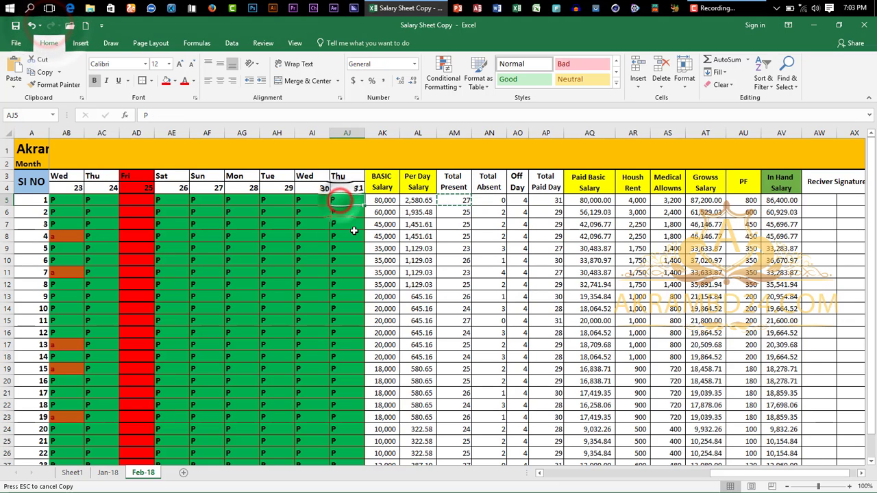
type("a")
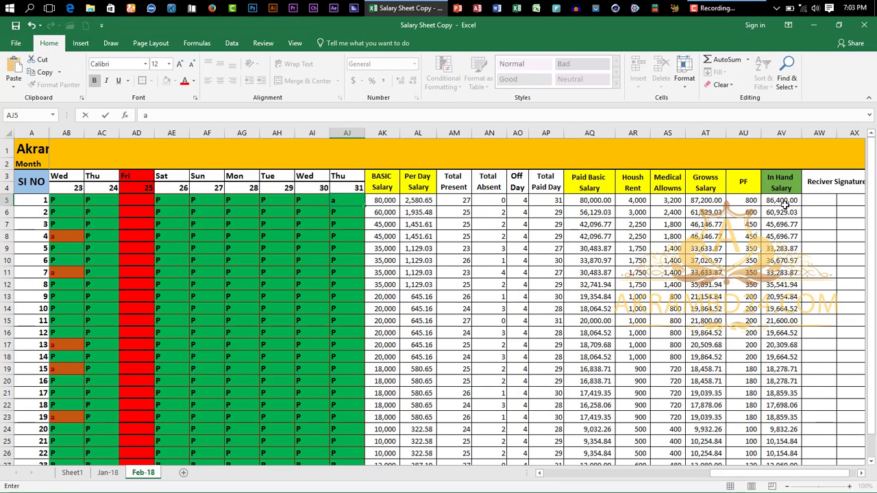
key("Return")
Merge and center AW5:AX5 under Reciver Signature, and fill the merged format down the column
left_click(240, 259)
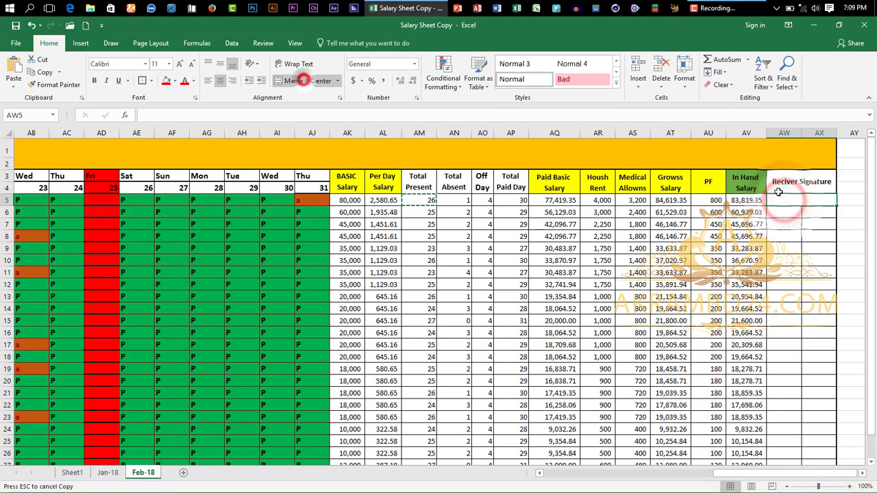
left_click(301, 81)
double_click(838, 206)
Freeze the panes at F5 so the header rows and the staff detail columns A to E stay fixed
left_click_drag(774, 473, 590, 472)
scroll(350, 241, "up", 1)
left_click(351, 241)
left_click(284, 198)
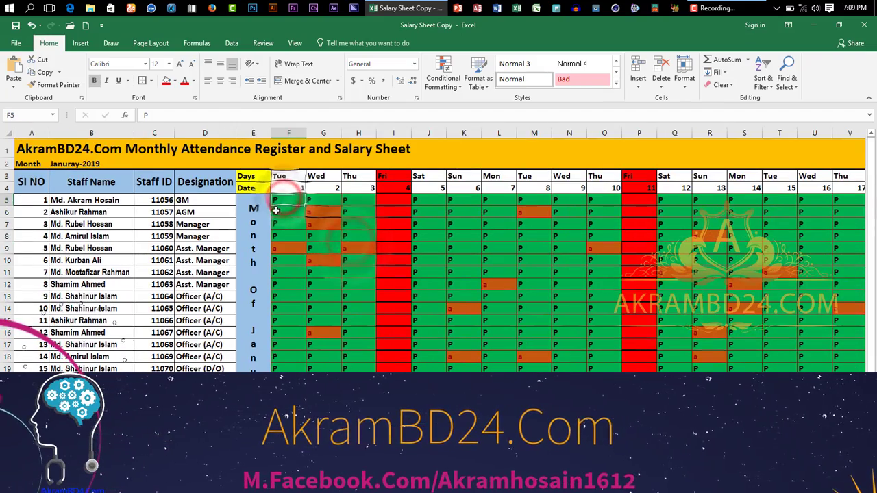
left_click(294, 43)
left_click(355, 77)
left_click(431, 103)
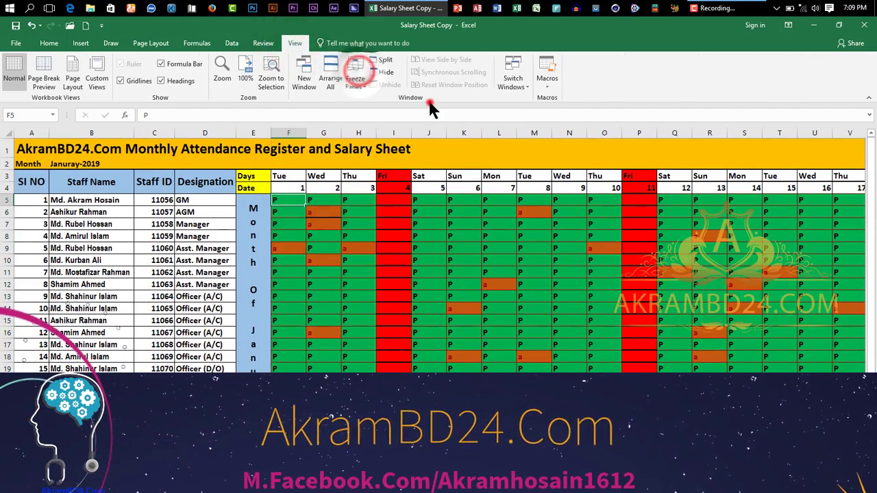
Check the frozen header rows and staff columns against the rest of the attendance and salary sheet
scroll(310, 231, "down", 5)
scroll(310, 231, "up", 5)
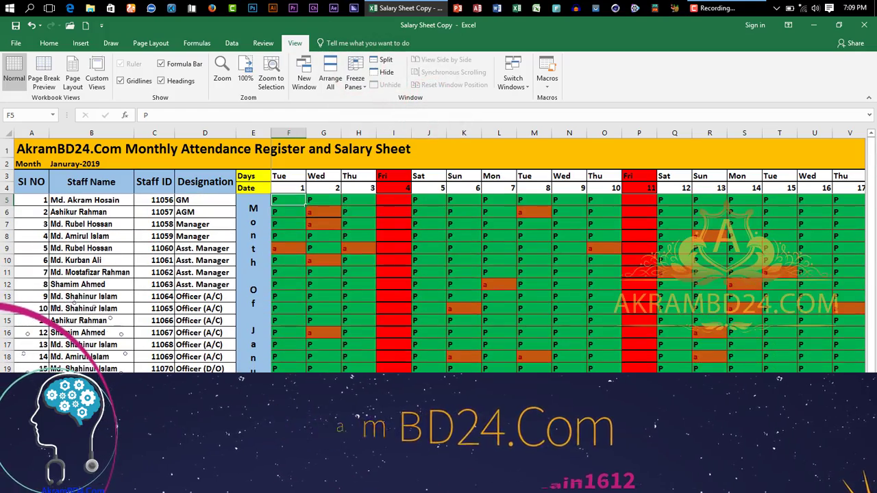
scroll(310, 231, "right", 5)
scroll(464, 404, "right", 4)
scroll(464, 403, "left", 9)
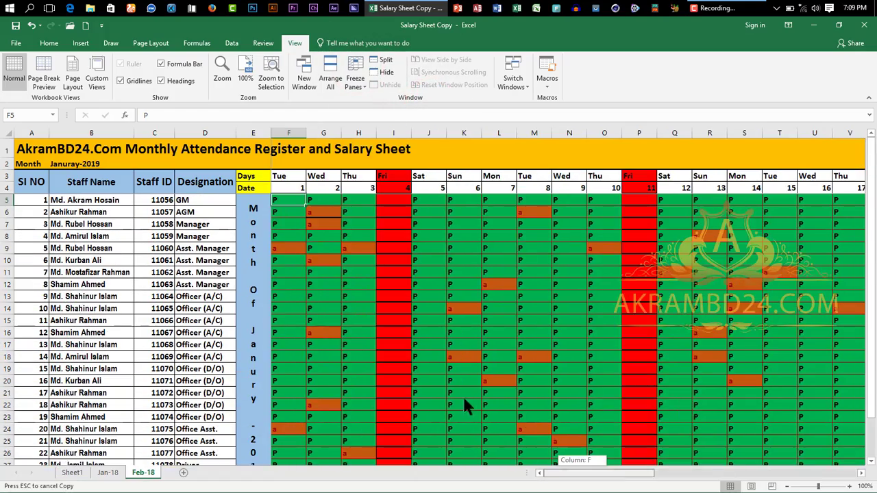
scroll(463, 404, "down", 1)
scroll(226, 346, "up", 1)
left_click(167, 248)
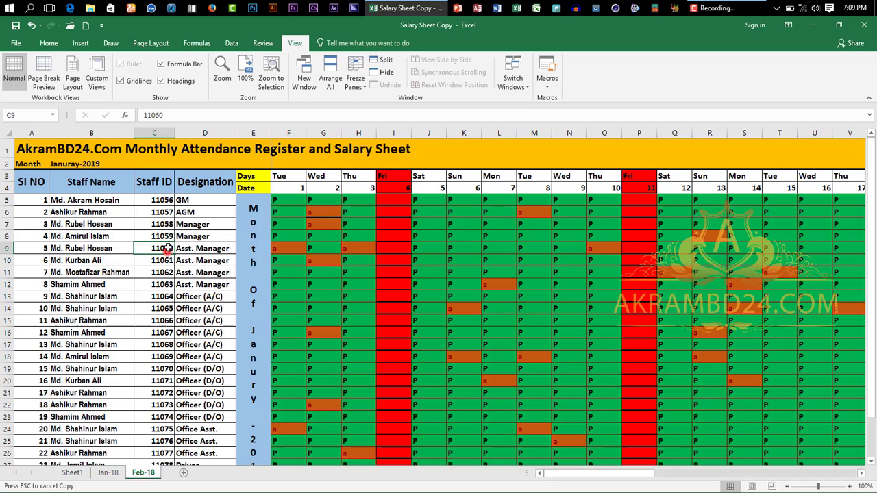
Save the workbook as a new Excel Workbook named Salary Sheet on the Desktop, and close it
left_click(15, 43)
left_click(37, 149)
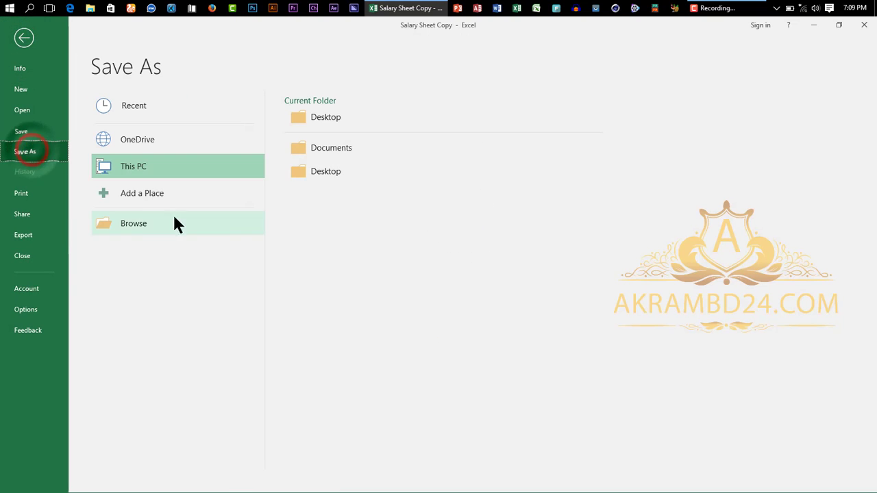
left_click(172, 218)
left_click(45, 95)
double_click(120, 204)
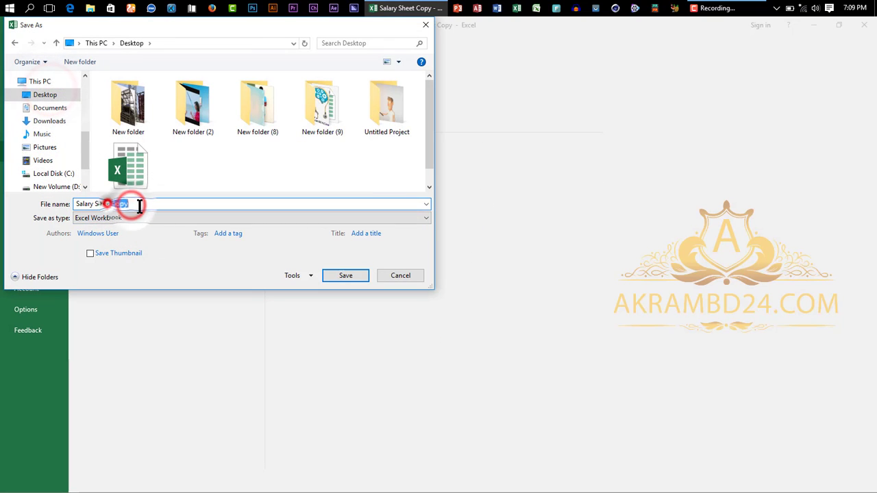
key("BackSpace")
left_click(339, 276)
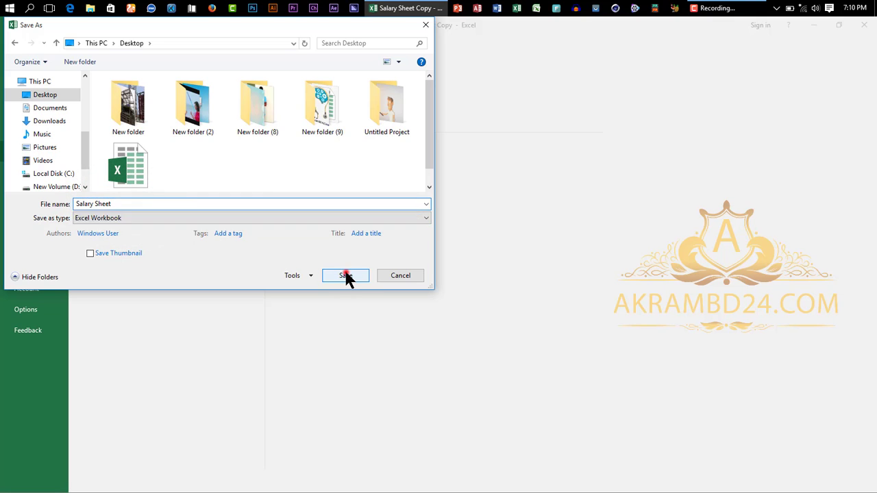
left_click(865, 25)
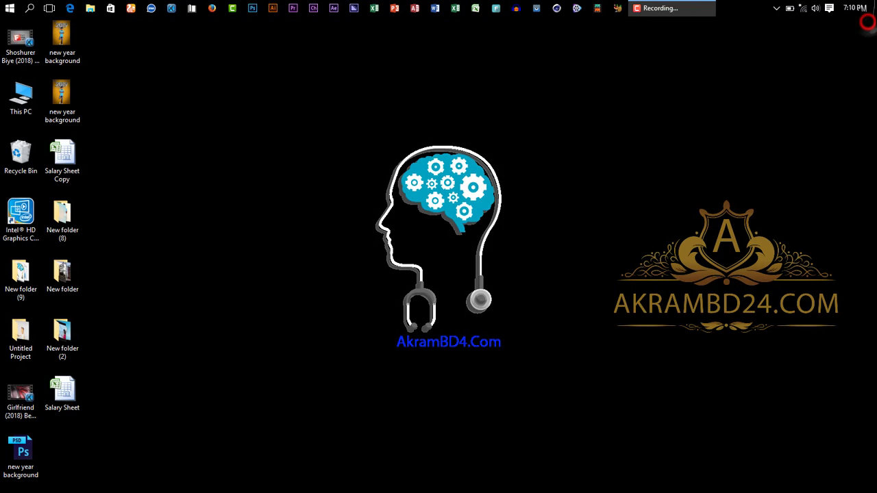